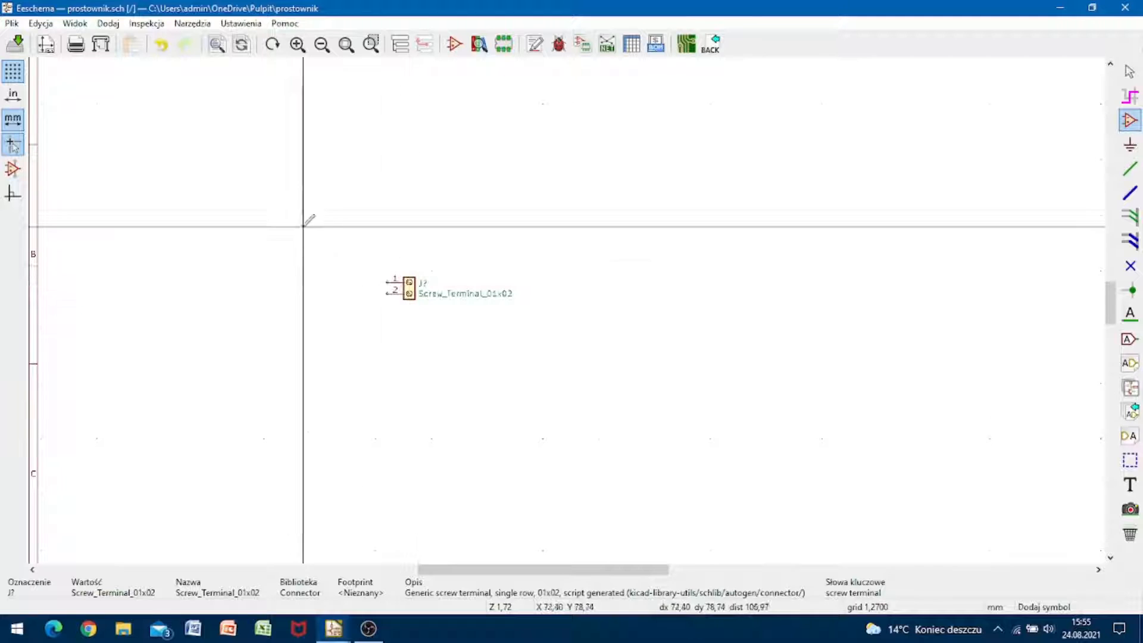
Copy the two-pin screw terminal and paste the duplicate on the far right side of the schematic
left_click_drag(315, 233, 498, 346)
left_click(499, 345)
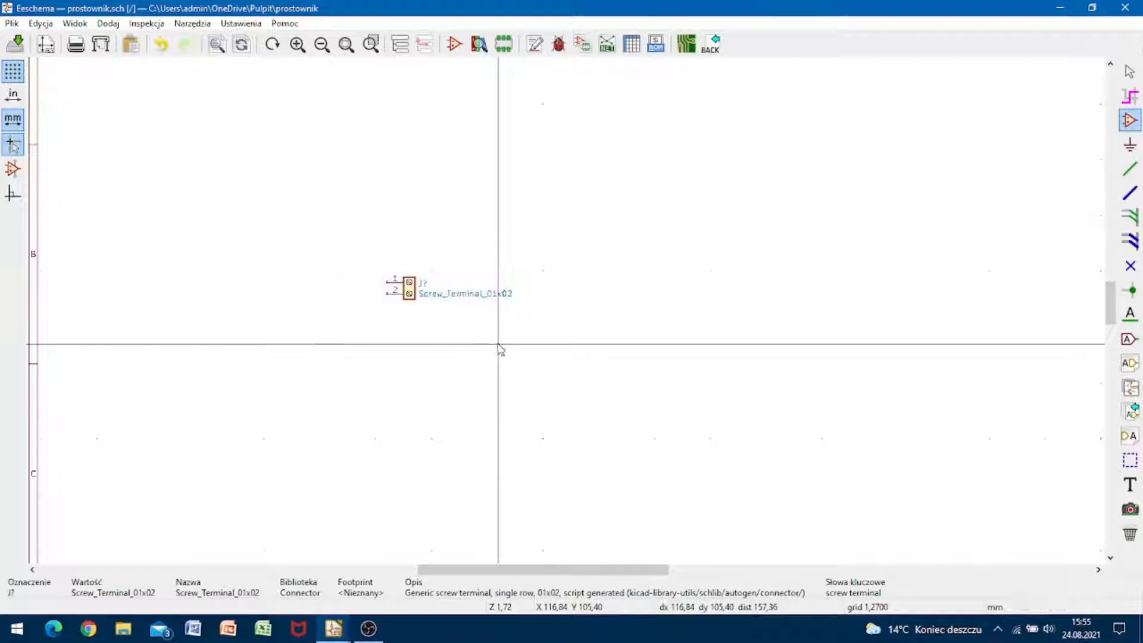
key("ctrl+v")
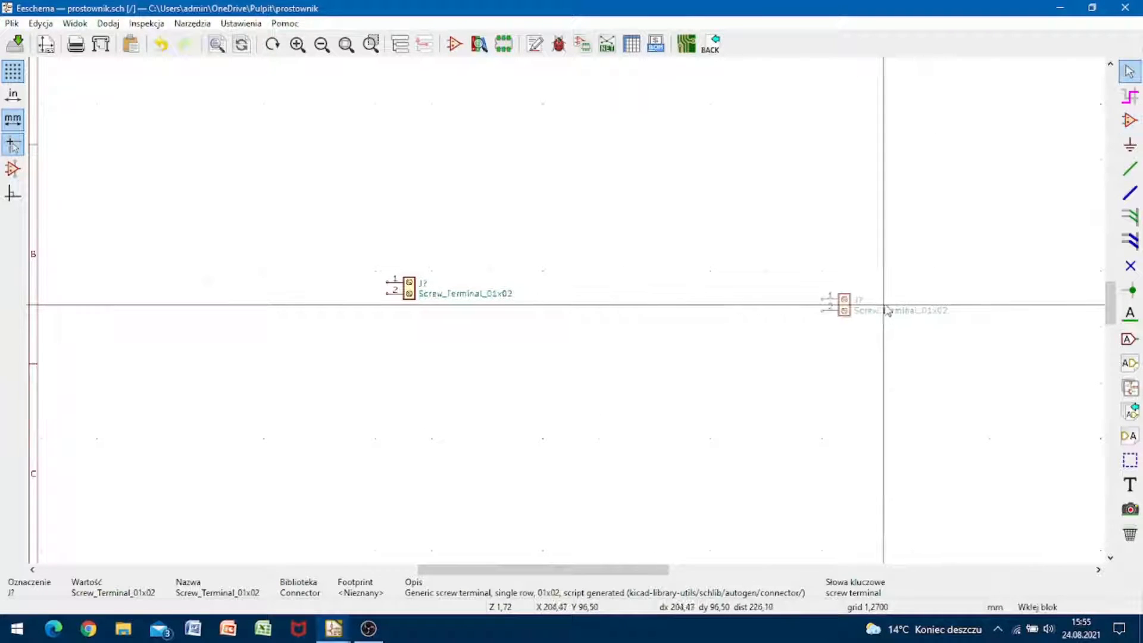
left_click(926, 306)
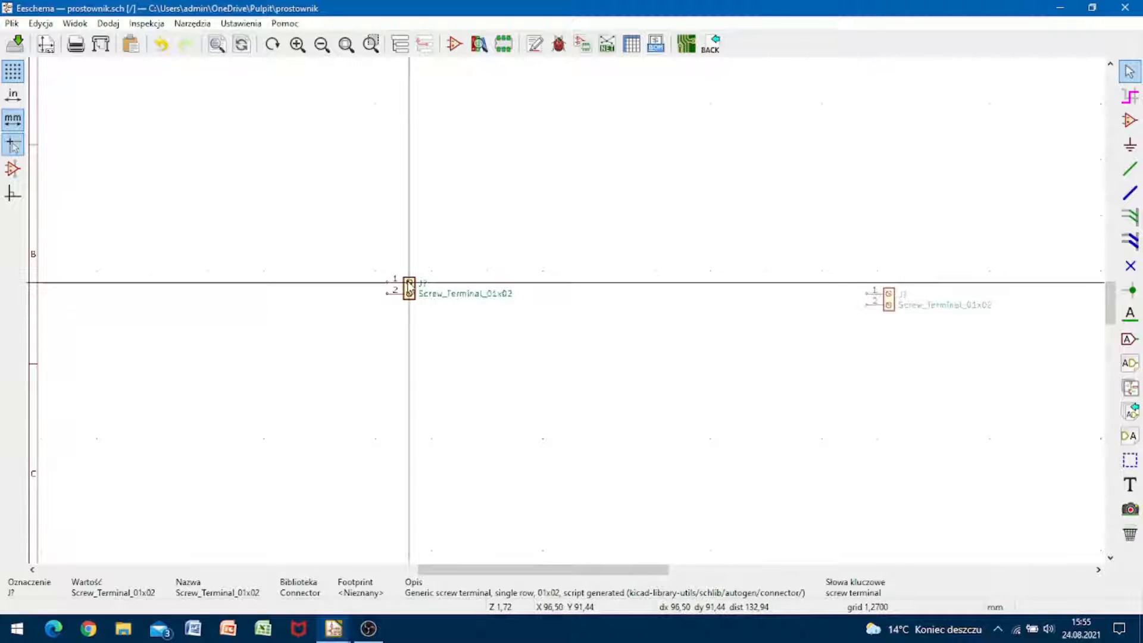
Rotate the original screw terminal 180° so its pins face right and move it toward the sheet's left edge
key("r")
key("r")
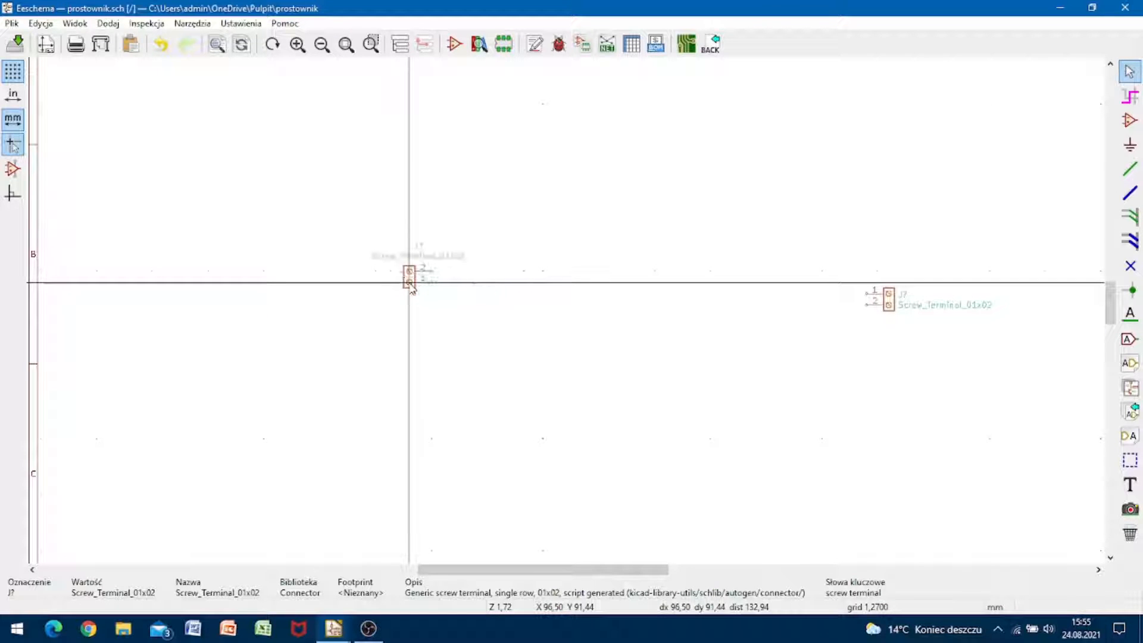
key("m")
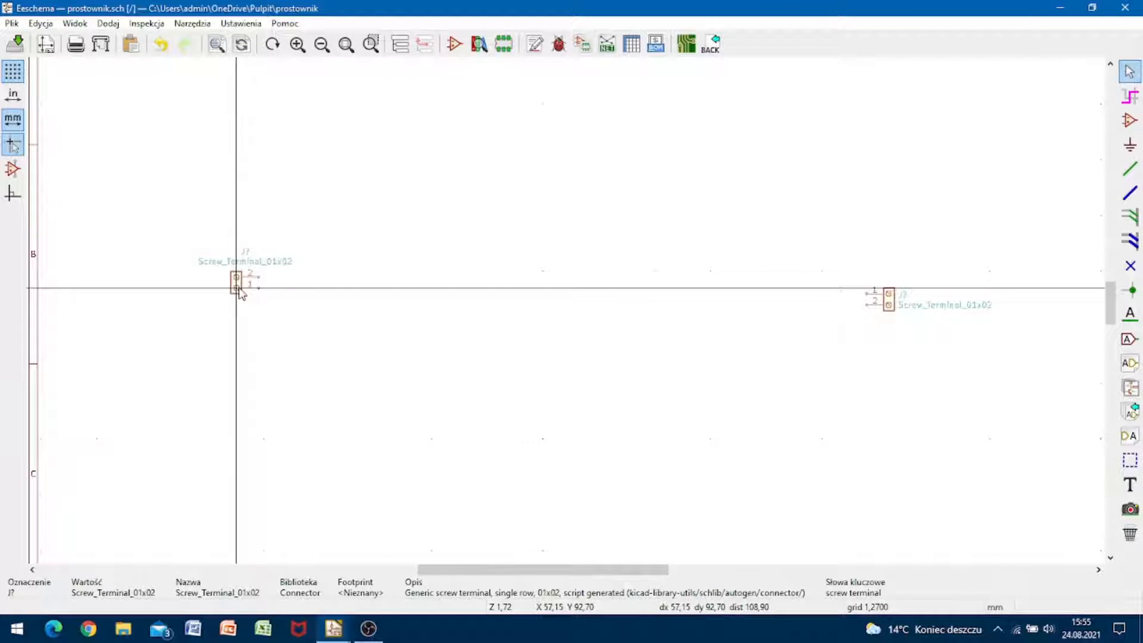
left_click(237, 288)
Add a C3D16065A Schottky diode symbol between the two screw terminals
key("a")
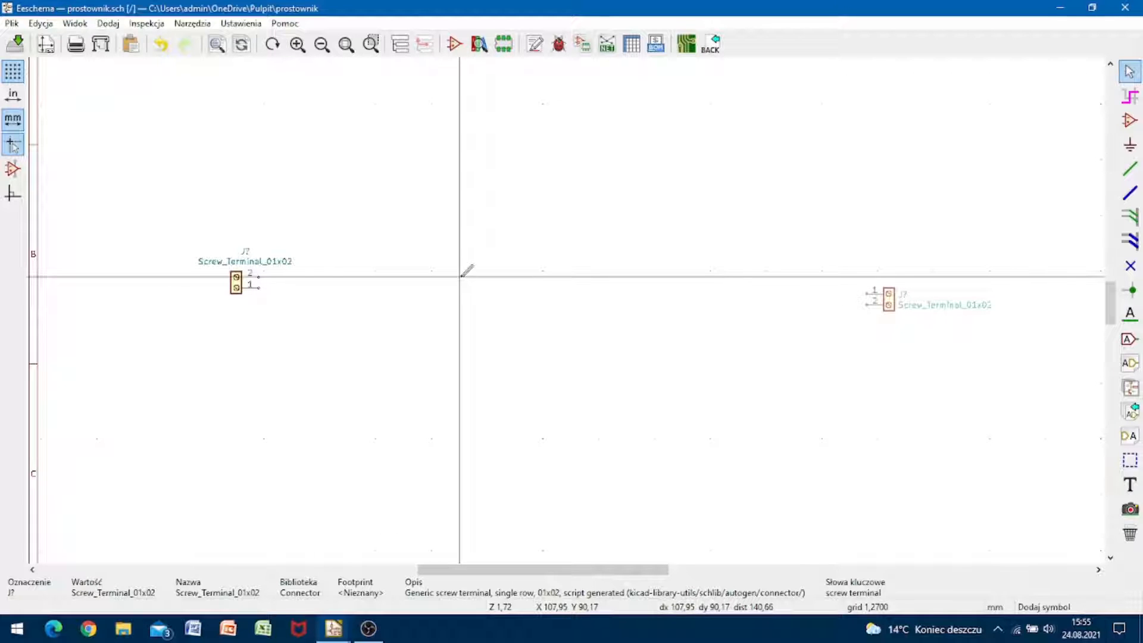
left_click(465, 271)
type("C3D16065A")
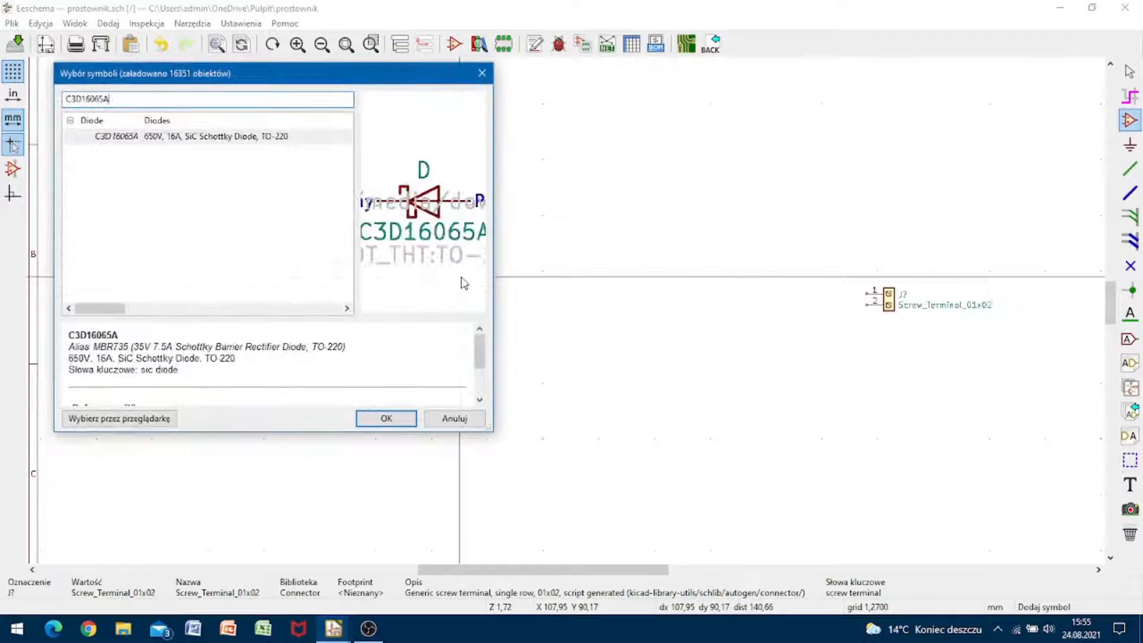
key("Return")
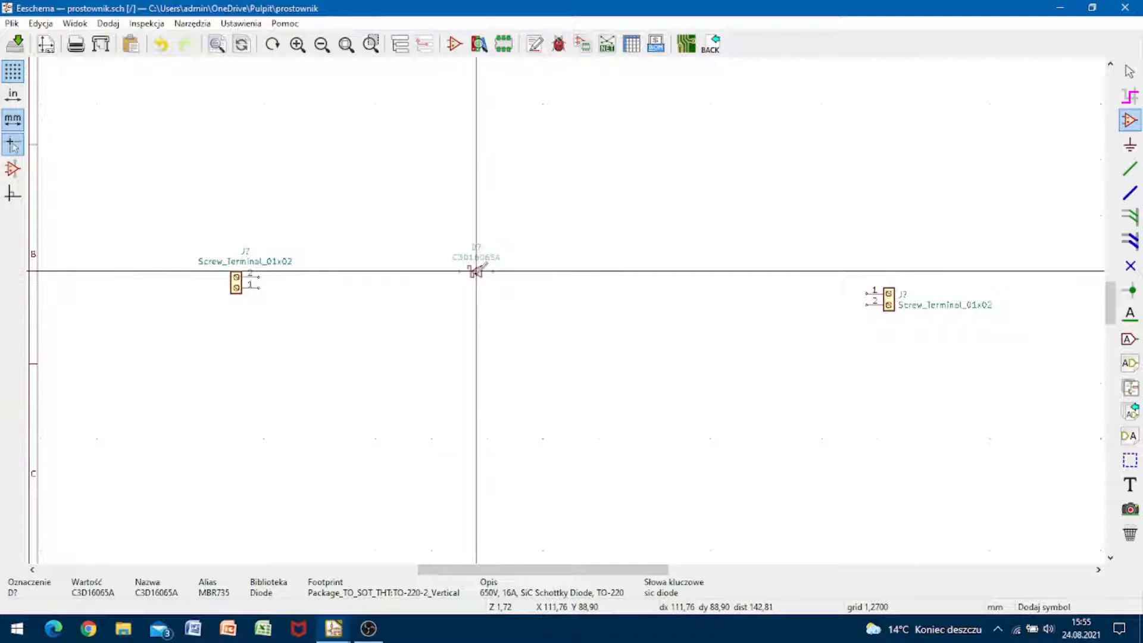
left_click(476, 272)
Copy the C3D16065A diode and paste three duplicates in a column below it
left_click_drag(439, 244, 515, 298)
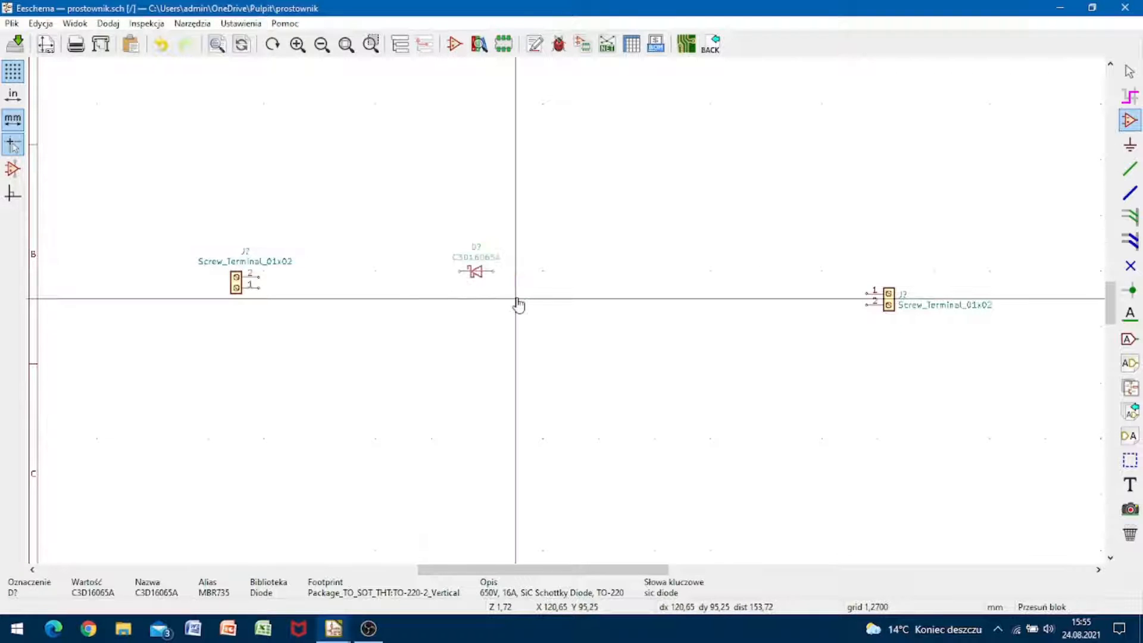
key("ctrl+c")
key("ctrl+v")
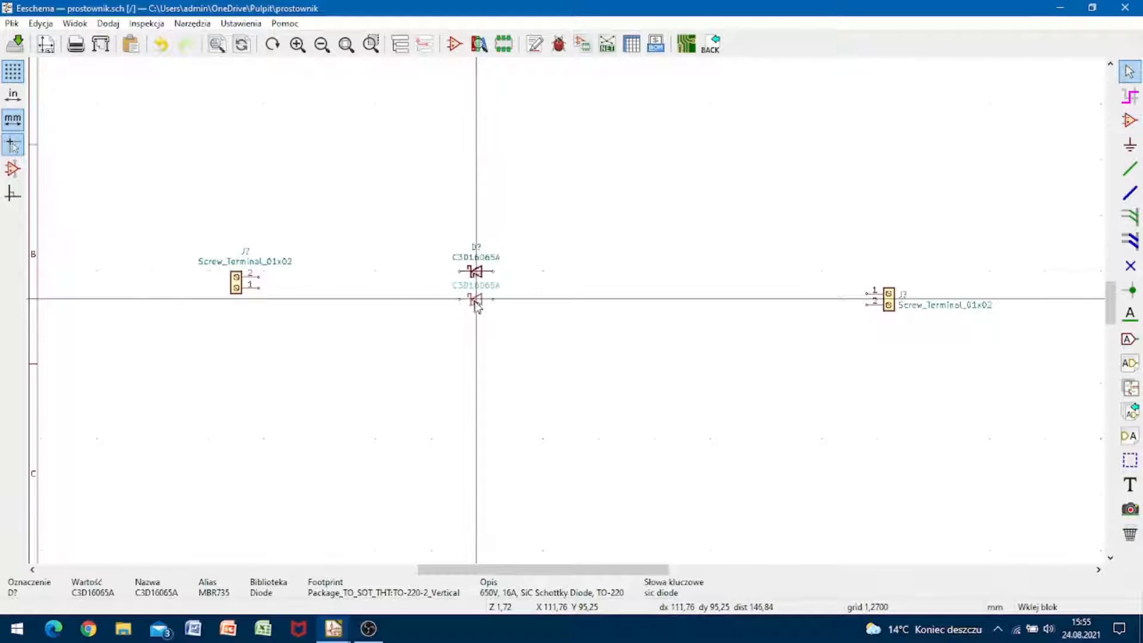
left_click(477, 299)
key("ctrl+v")
left_click(476, 327)
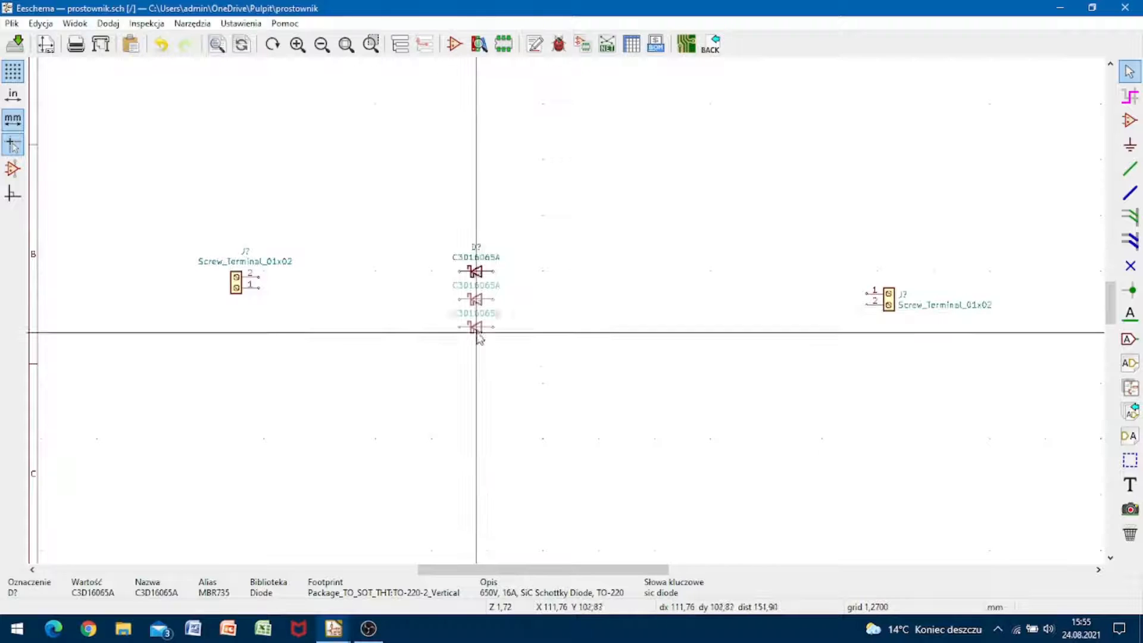
key("ctrl+v")
left_click(476, 355)
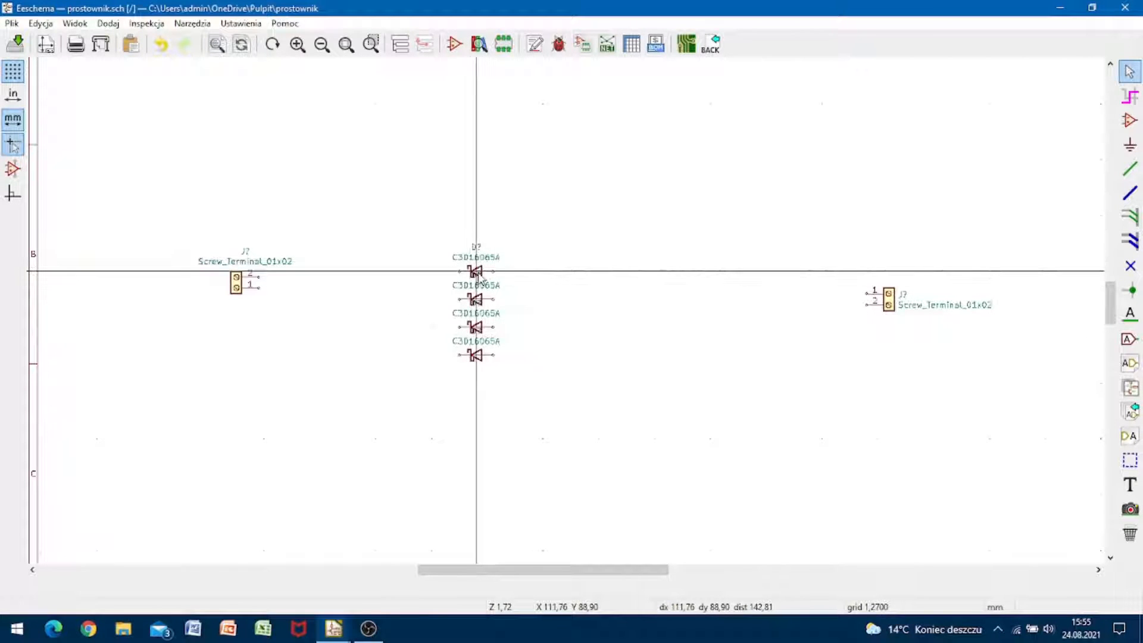
Move the topmost diode close to the left screw terminal and rotate it to vertical with its cathode up
scroll(480, 271, "up", 1)
scroll(569, 317, "up", 4)
scroll(604, 311, "down", 1)
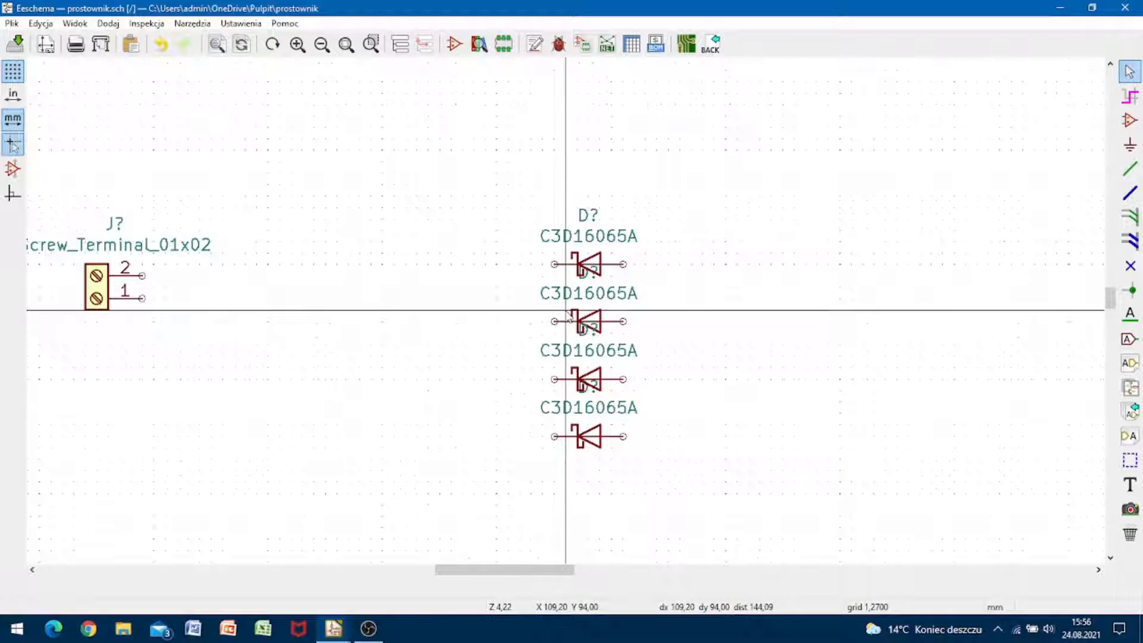
left_click(589, 264)
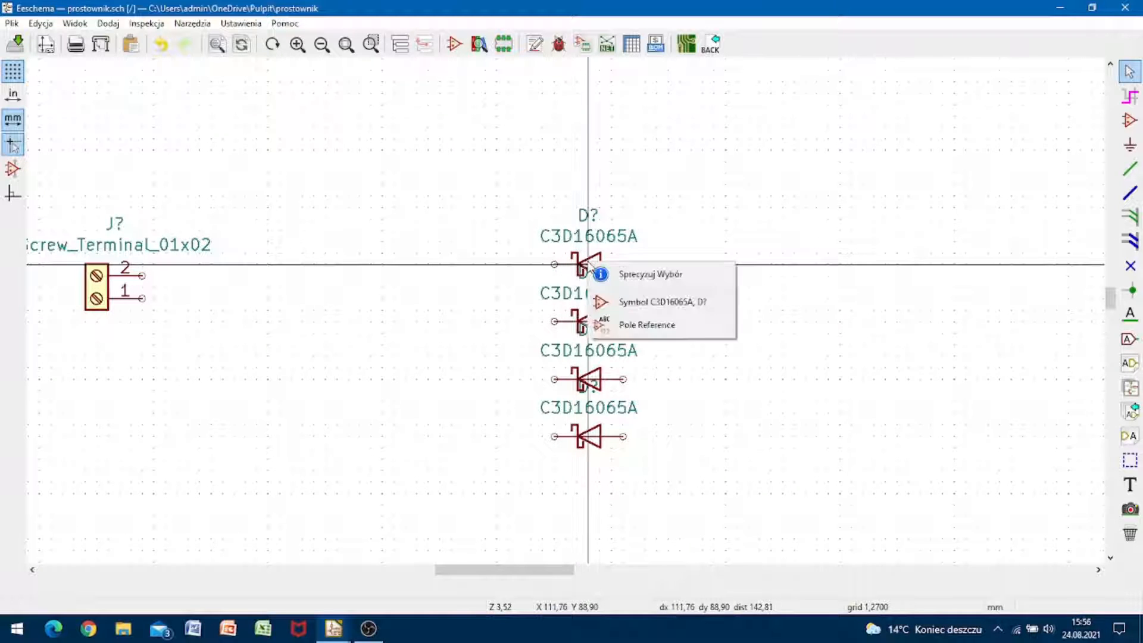
left_click(631, 302)
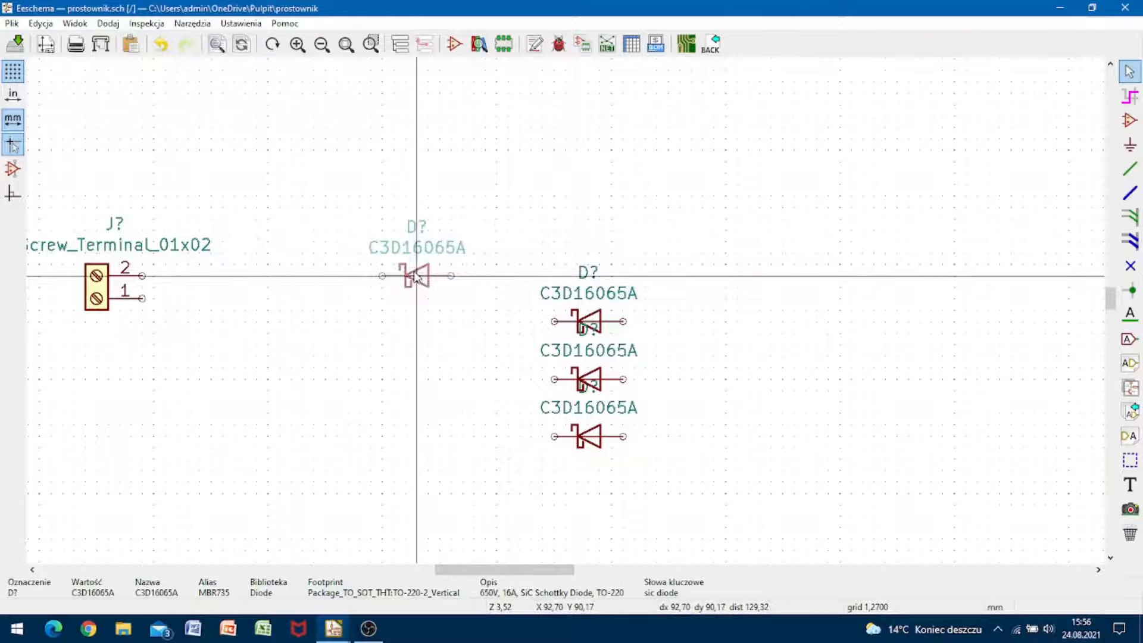
key("r")
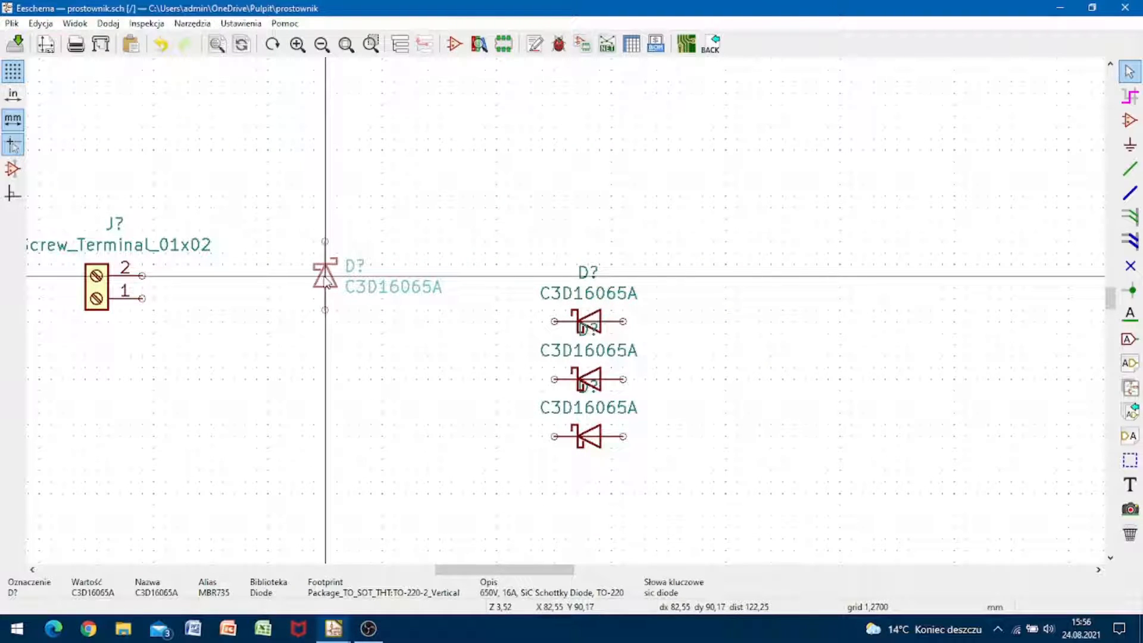
left_click(326, 280)
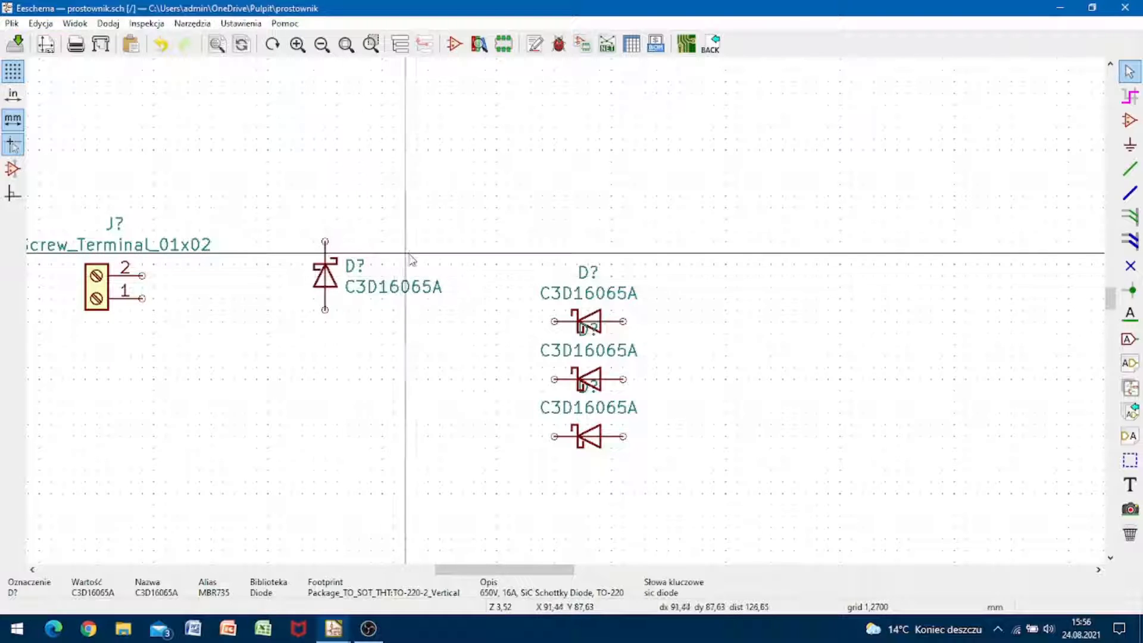
Move two of the stacked diodes beside the vertical one, placing one horizontally above and the other horizontally below it
key("m")
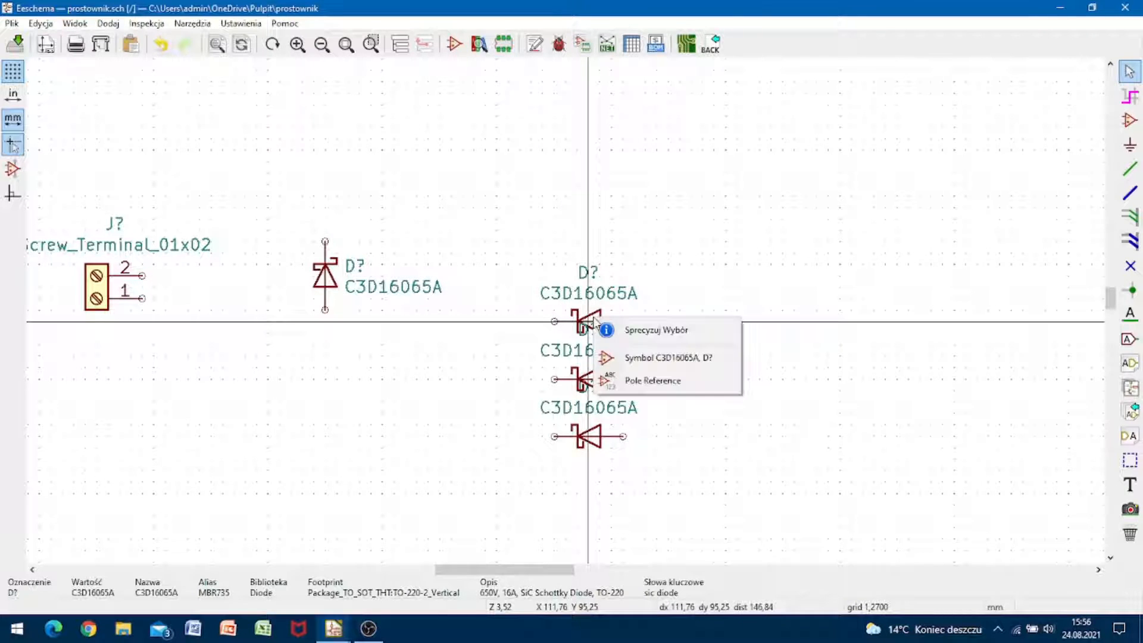
left_click(655, 357)
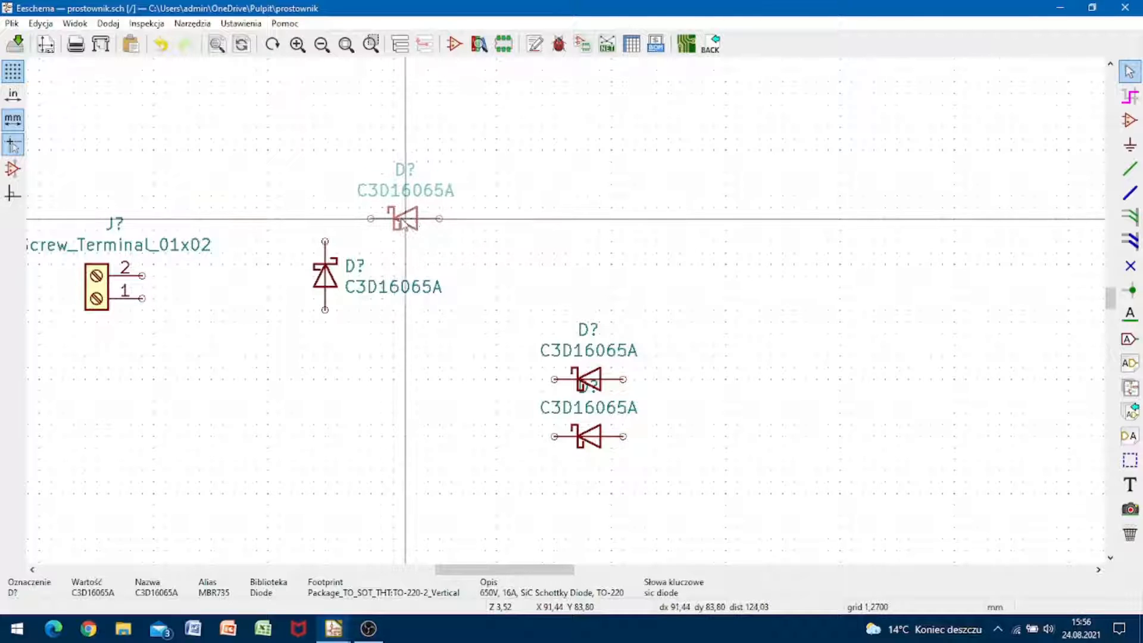
left_click(405, 218)
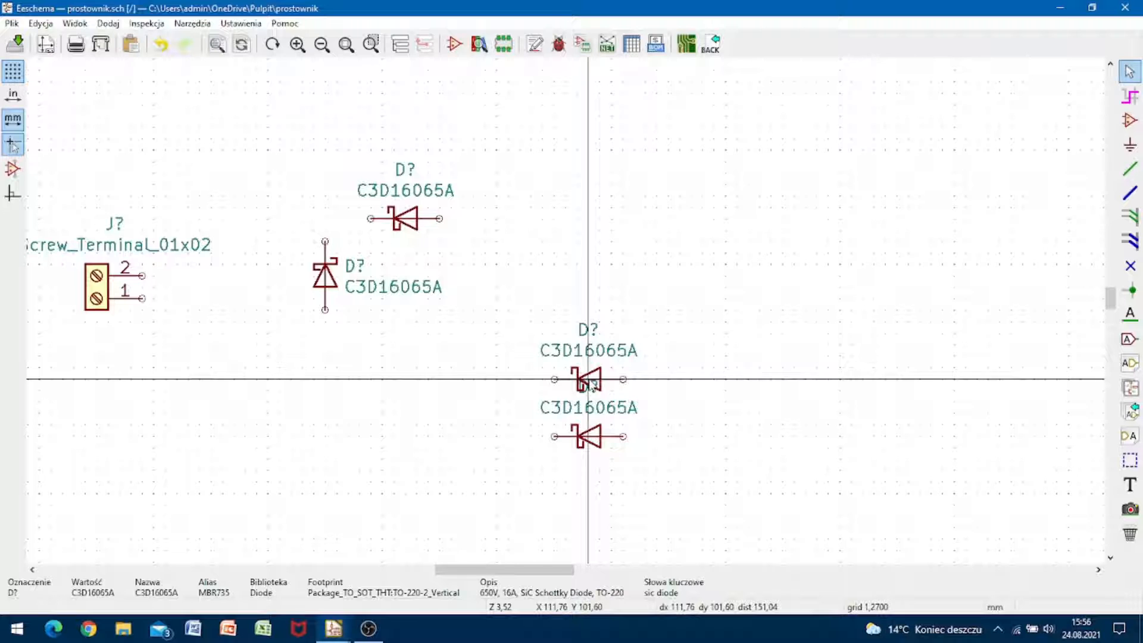
key("m")
left_click(613, 409)
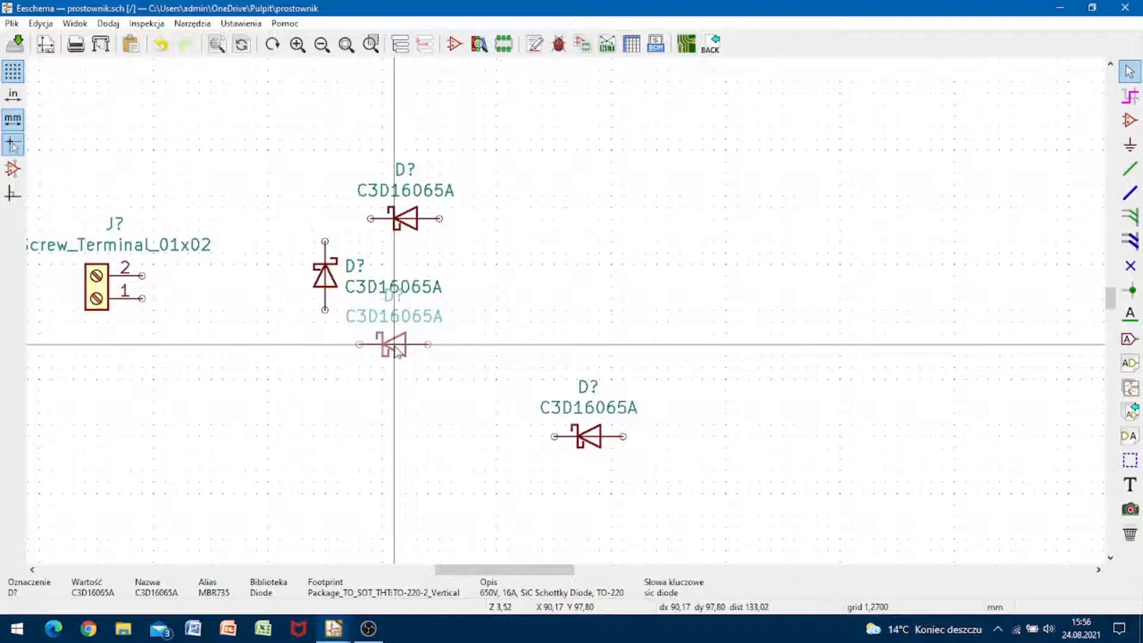
left_click(404, 351)
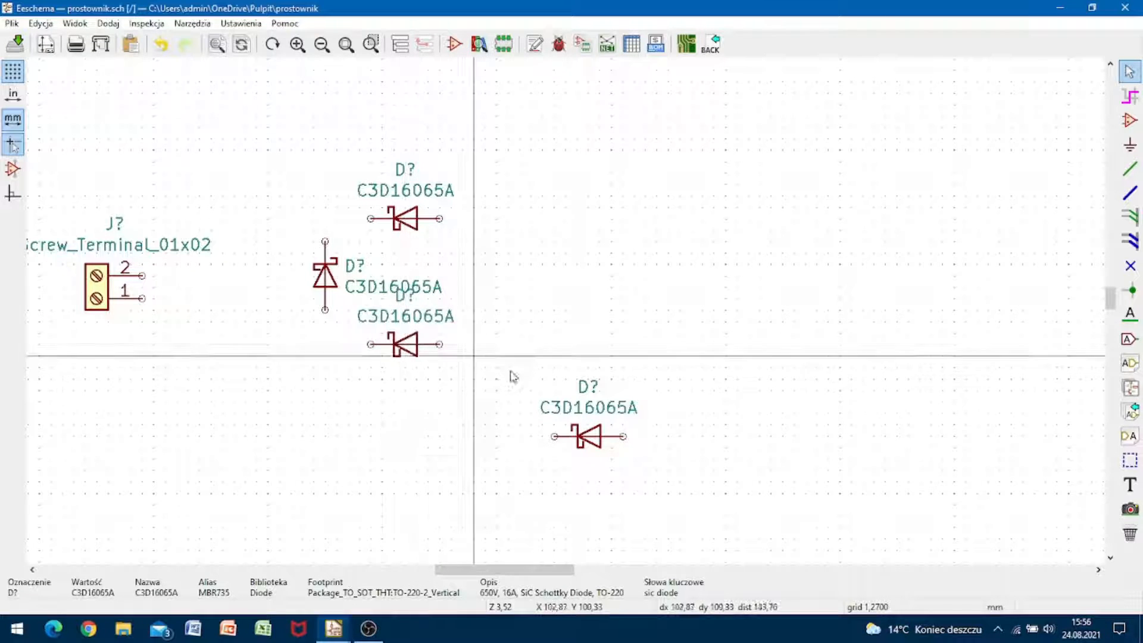
Rotate the remaining diode to vertical with its cathode up and place it as the right side of the diode square
key("m")
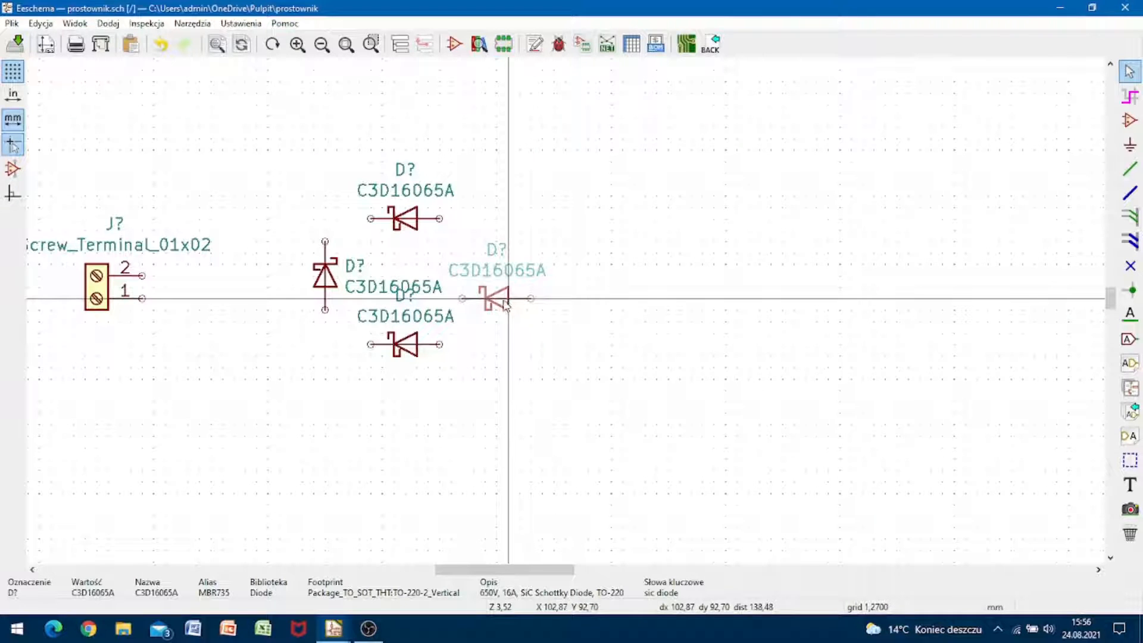
key("r")
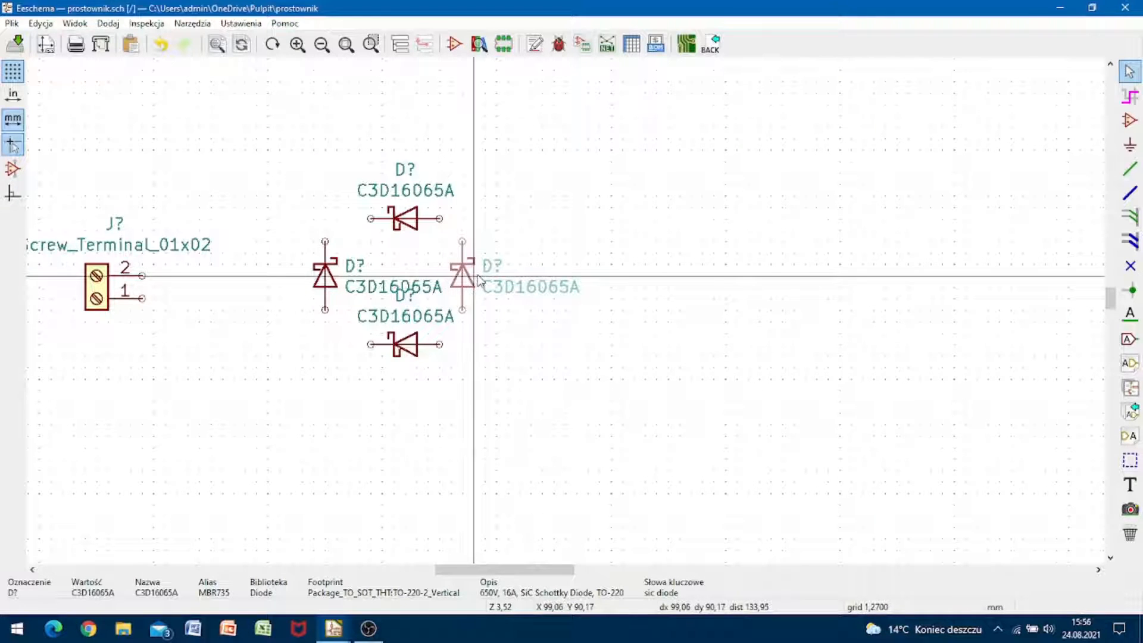
left_click(489, 278)
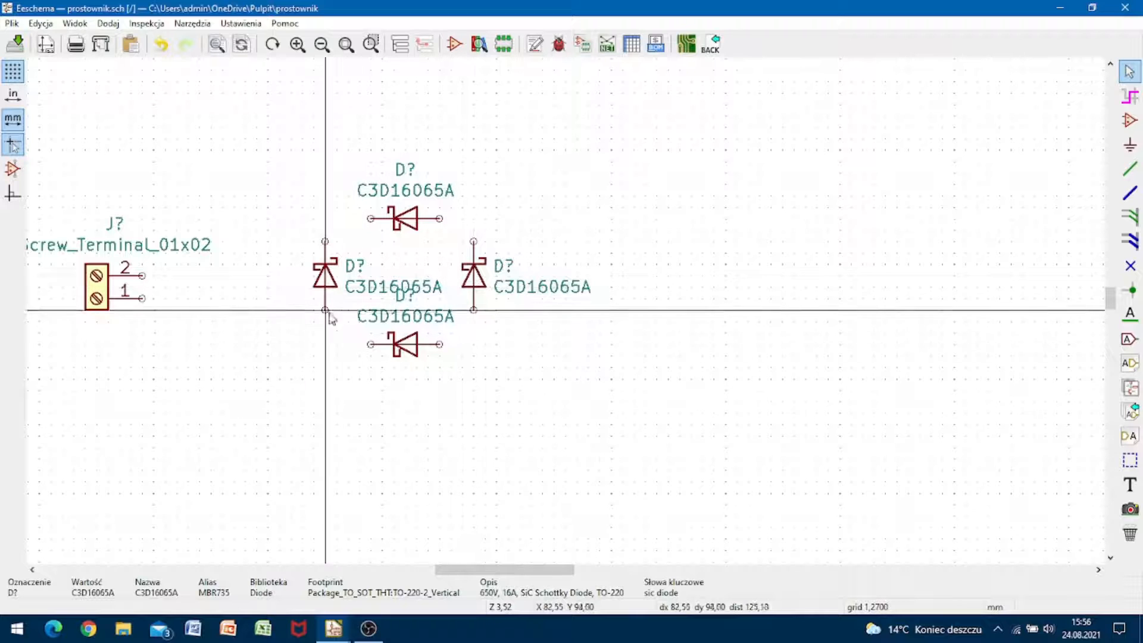
Wire the four diodes together at the corners to form a closed rectangular loop
key("w")
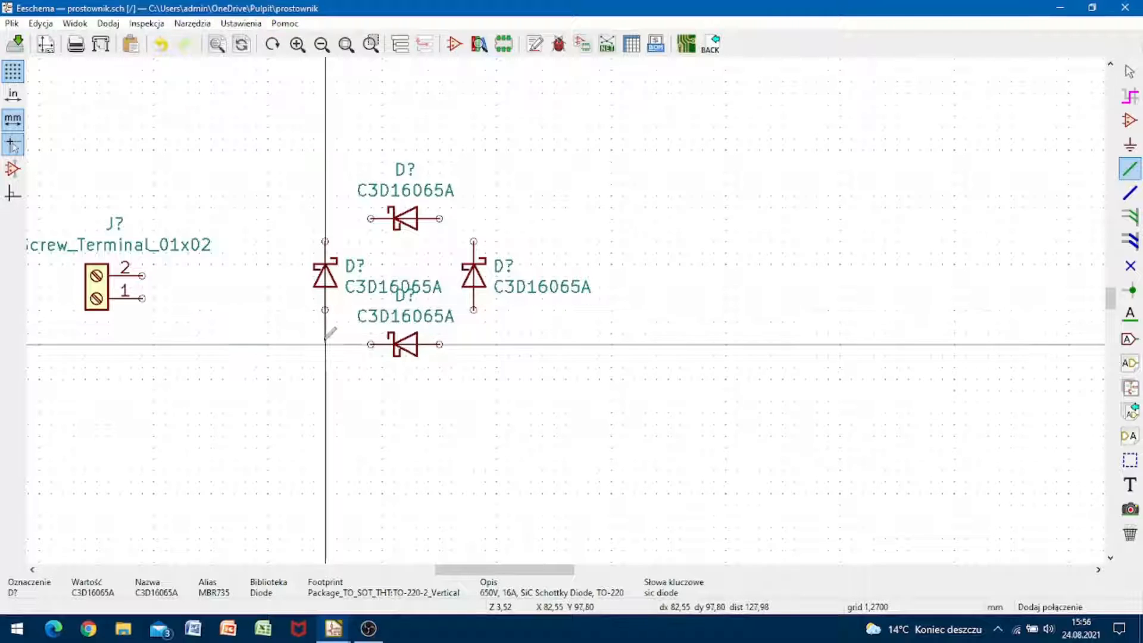
left_click(439, 343)
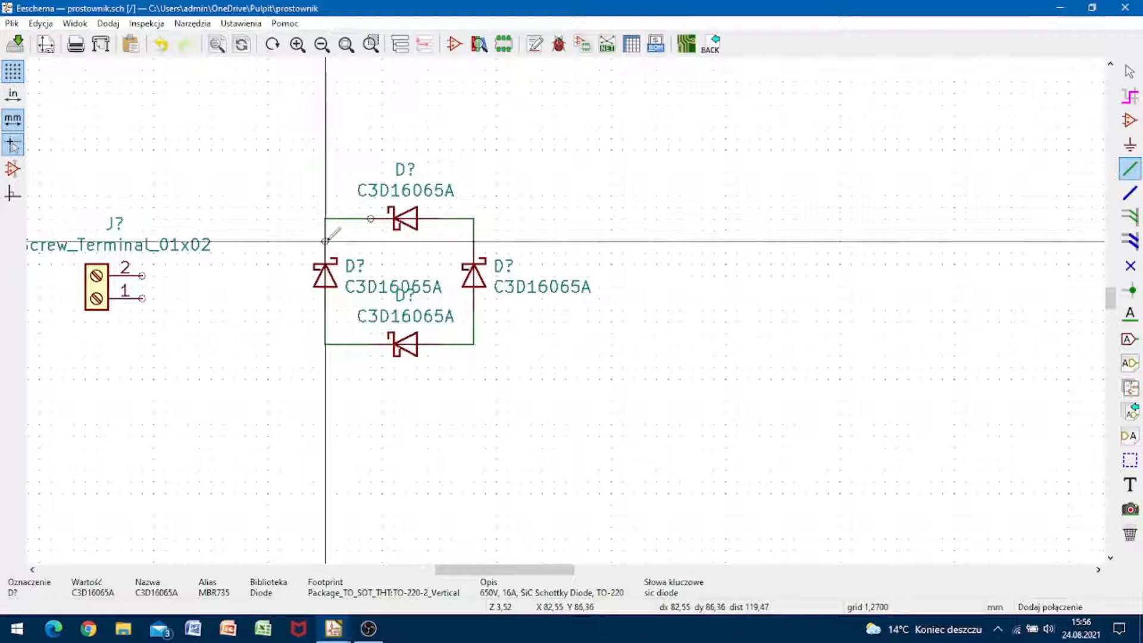
left_click(324, 241)
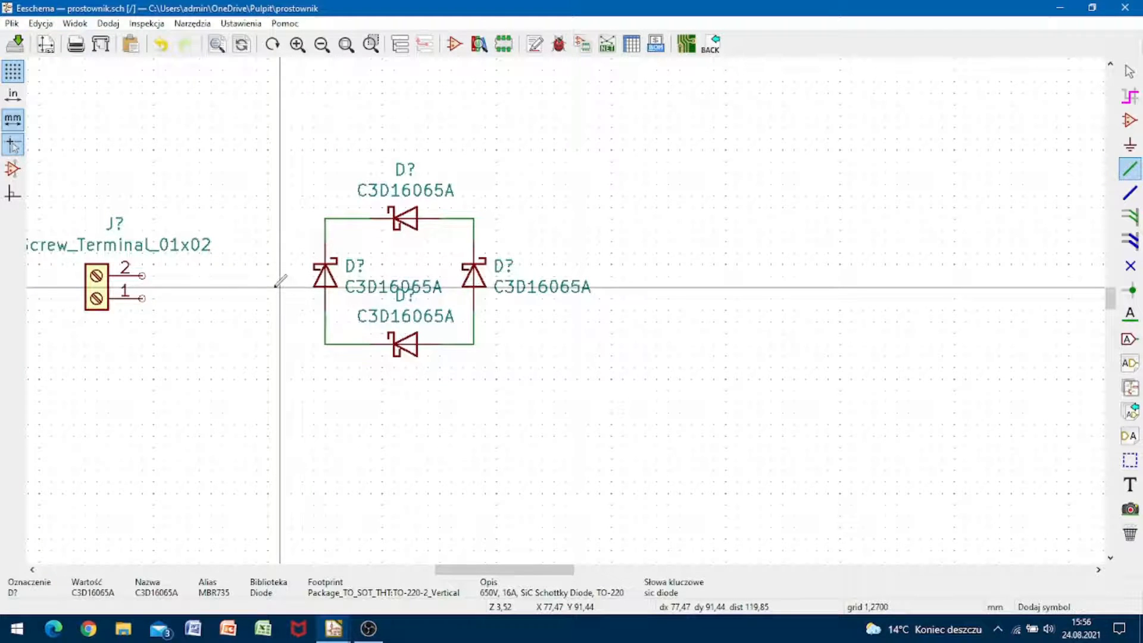
Search the symbol library for "ca" and look through the matching symbols for a capacitor
type("a")
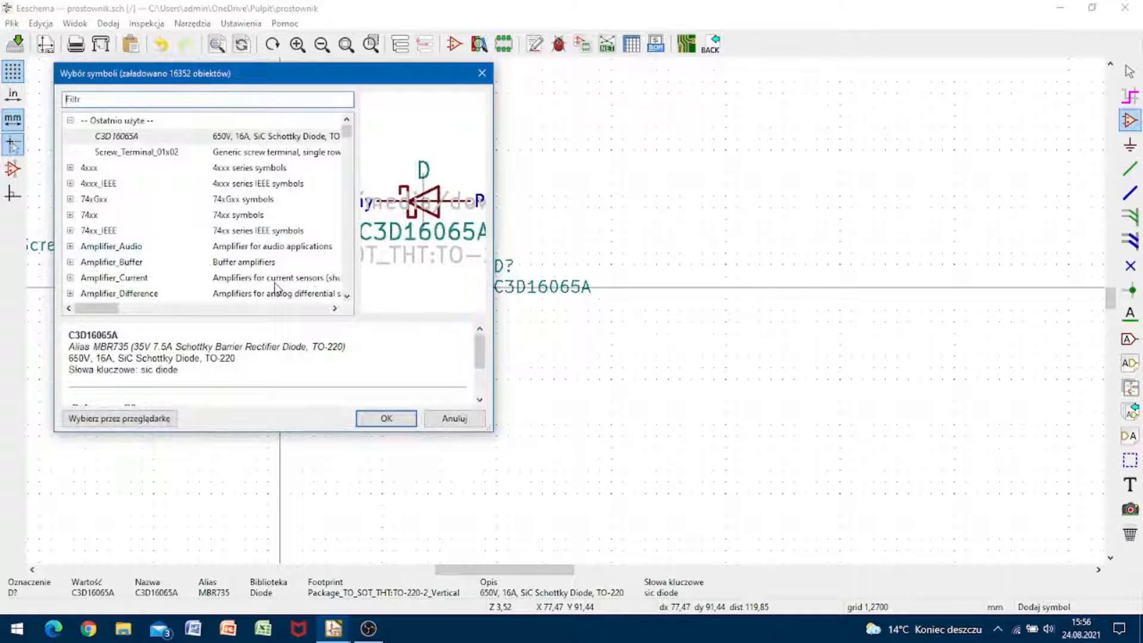
type("ca")
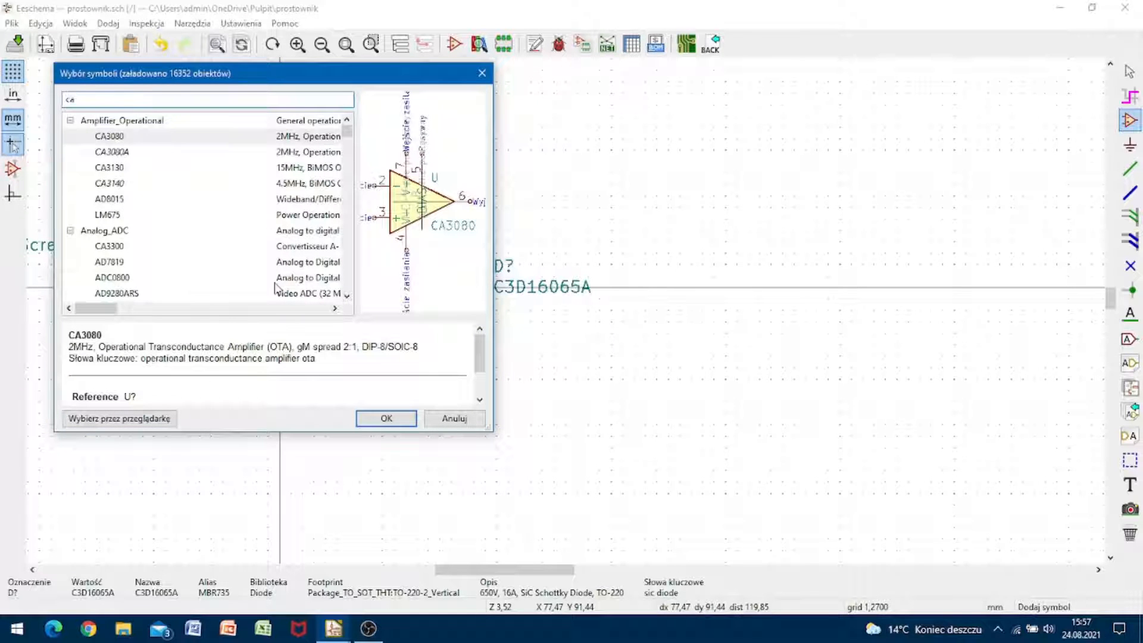
key("BackSpace")
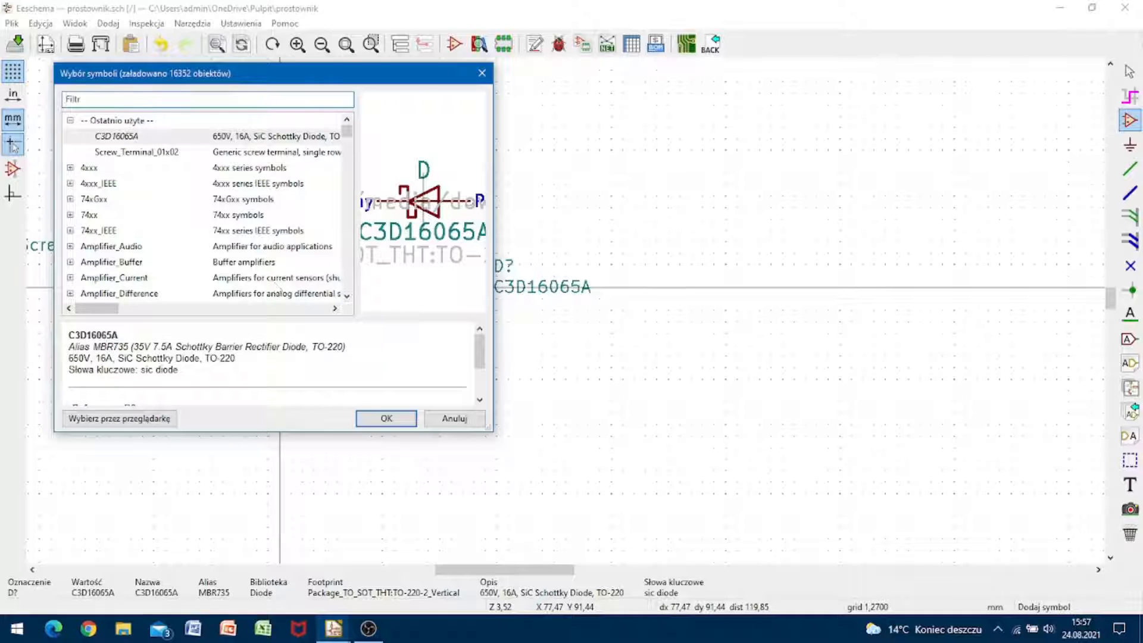
type("ca")
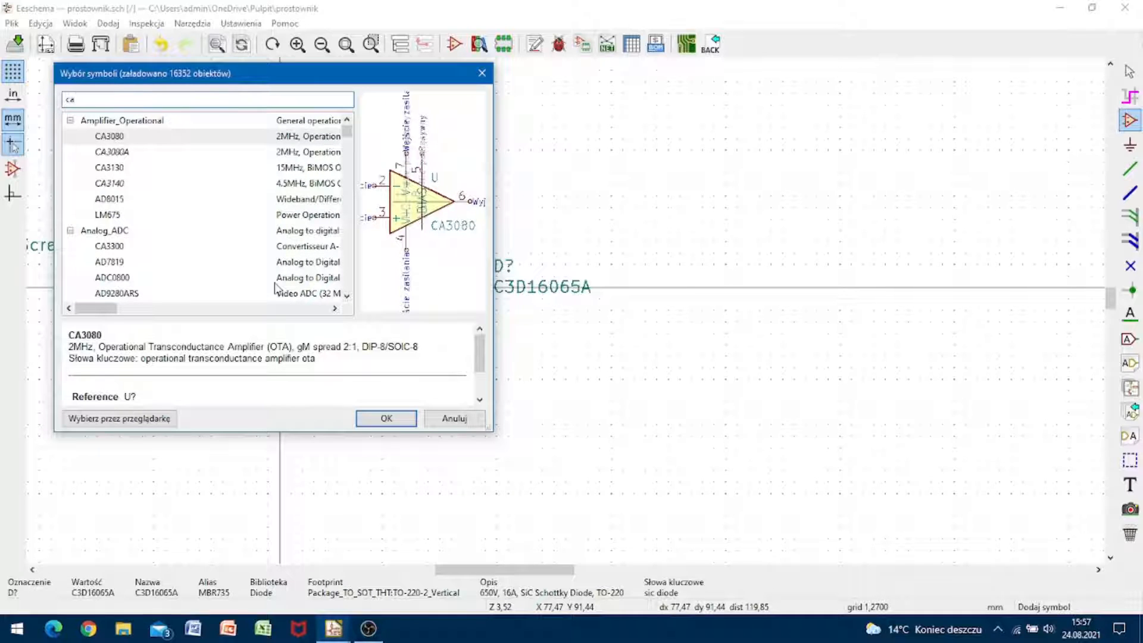
key("Down")
key("Down")
key("Down")
key("Down")
key("Down")
key("Down")
key("Down")
key("Down")
key("Down")
key("Down")
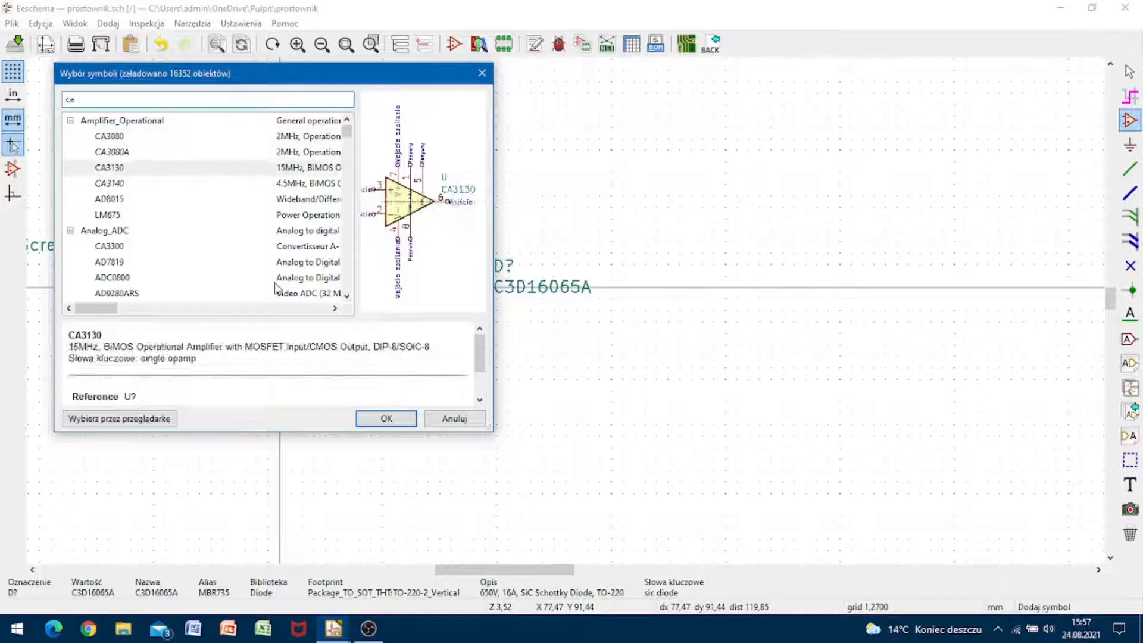
key("Down")
key("Down")
key("Down")
key("Down")
key("Down")
key("Down")
key("Down")
key("Down")
key("Down")
key("Down")
key("Down")
key("Down")
key("Down")
key("Down")
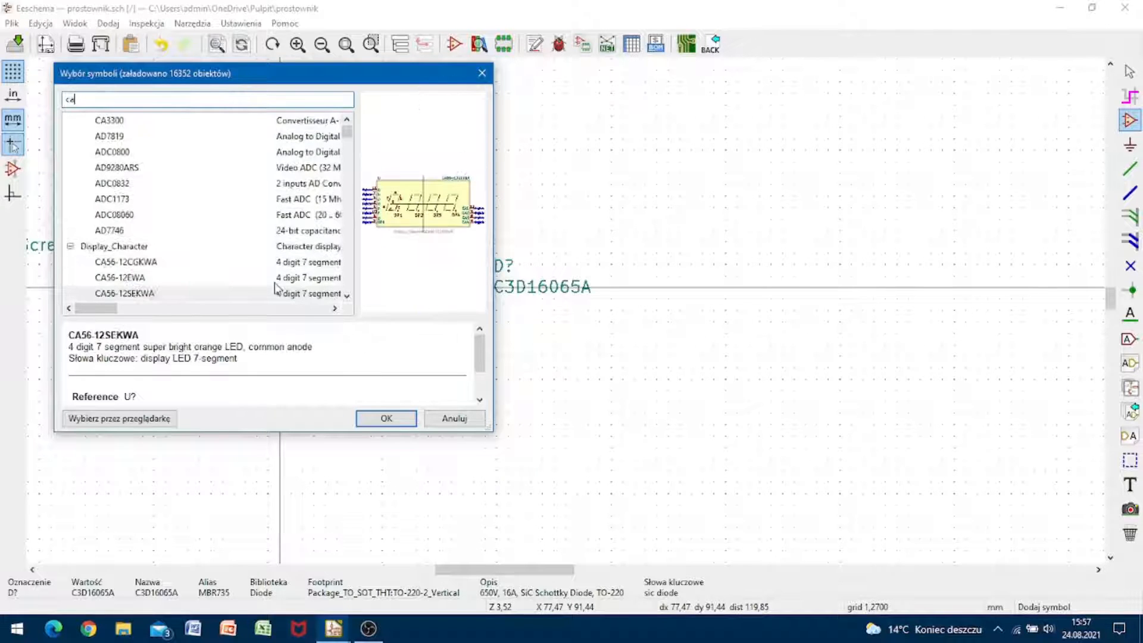
key("Down")
key("Down")
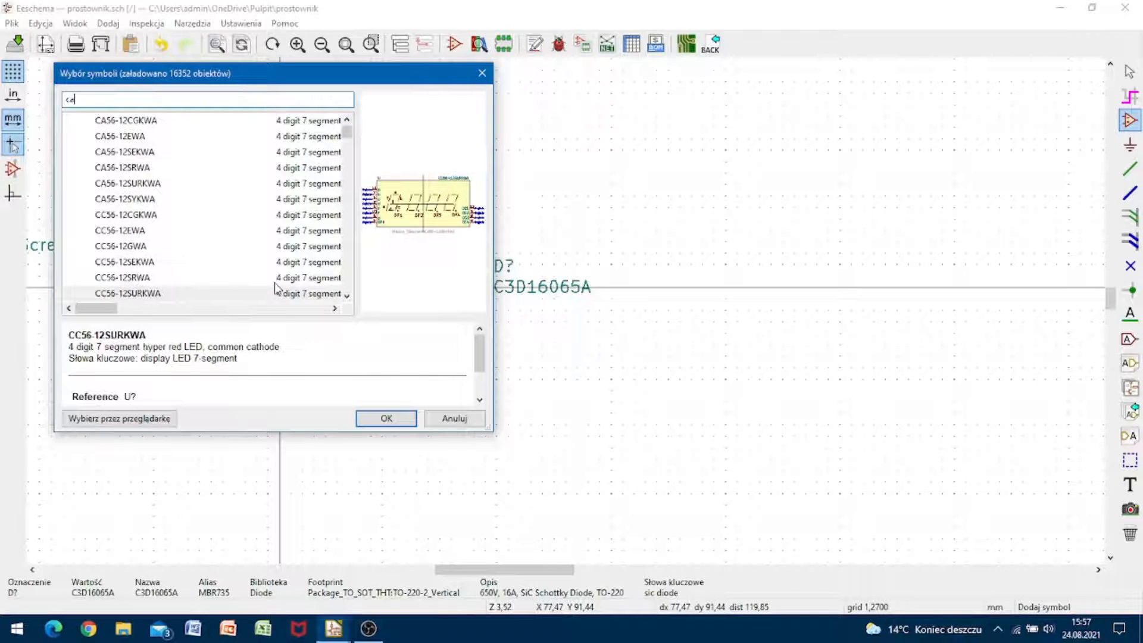
Filter the symbol library by "c", choose the polarized capacitor CP and place it to the right of the diode bridge
key("BackSpace")
type("c")
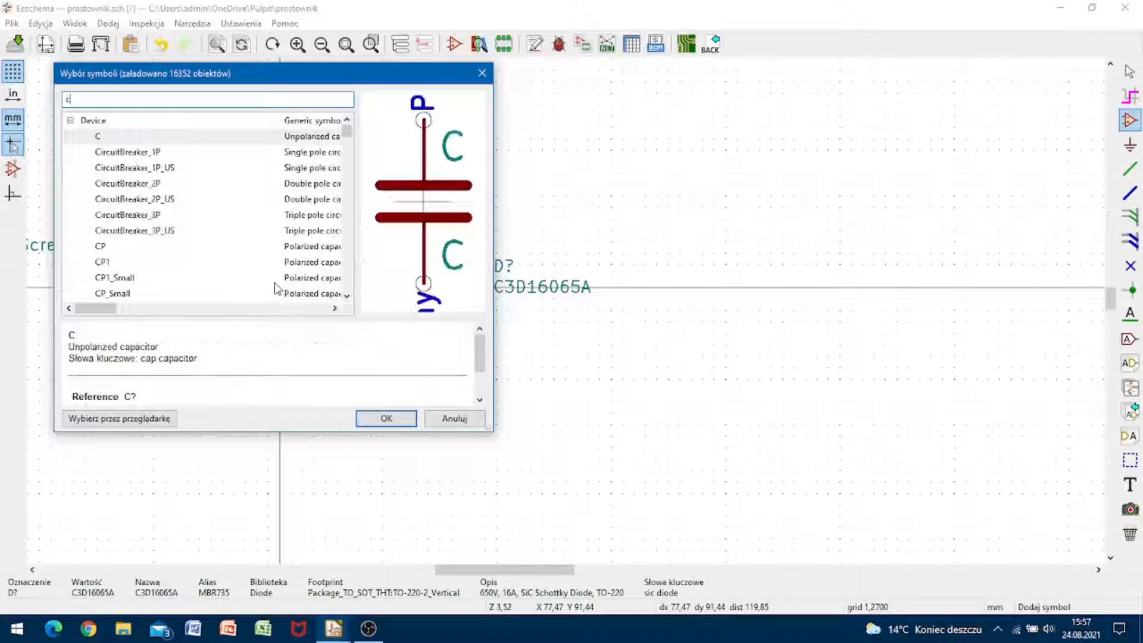
key("Down")
key("Down")
key("Down")
key("Down")
key("Down")
key("Down")
key("Down")
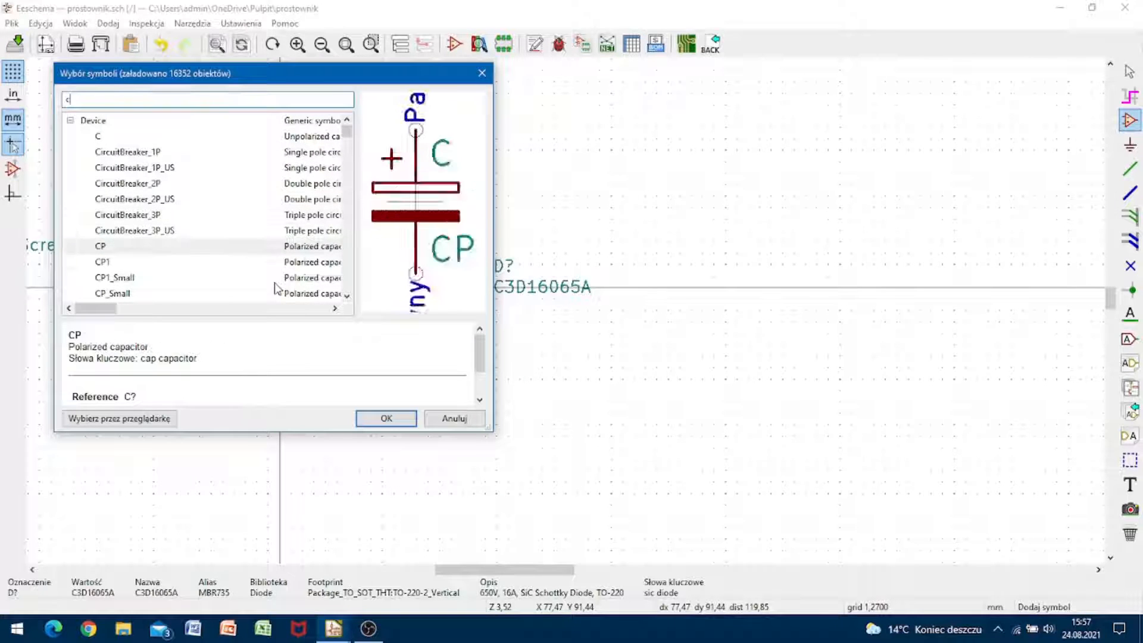
key("Down")
key("Up")
key("Return")
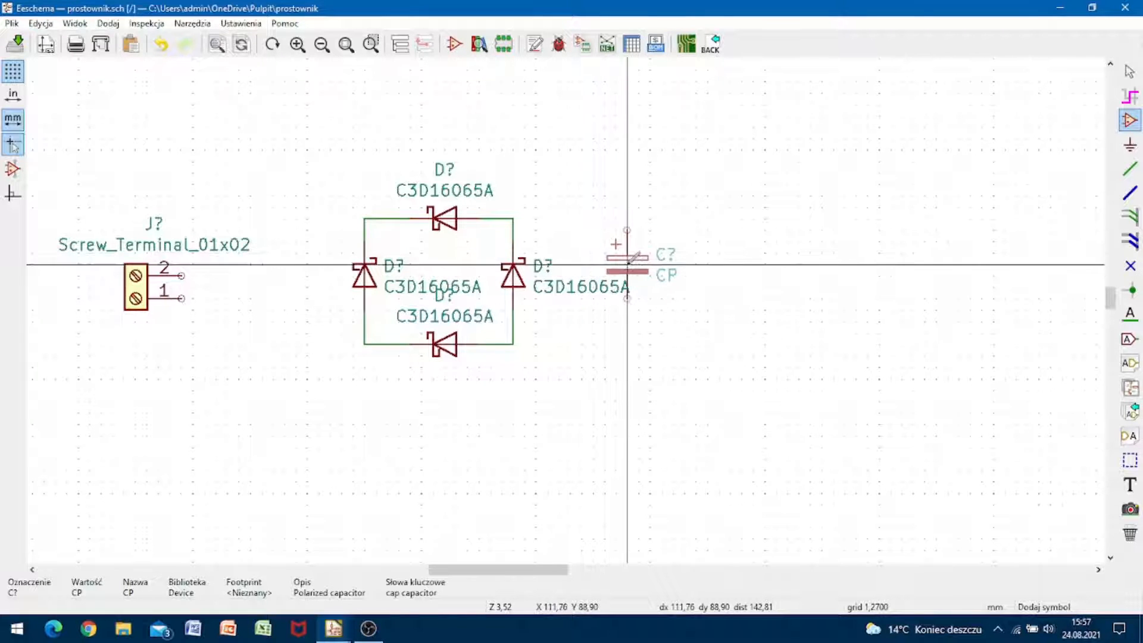
left_click(641, 265)
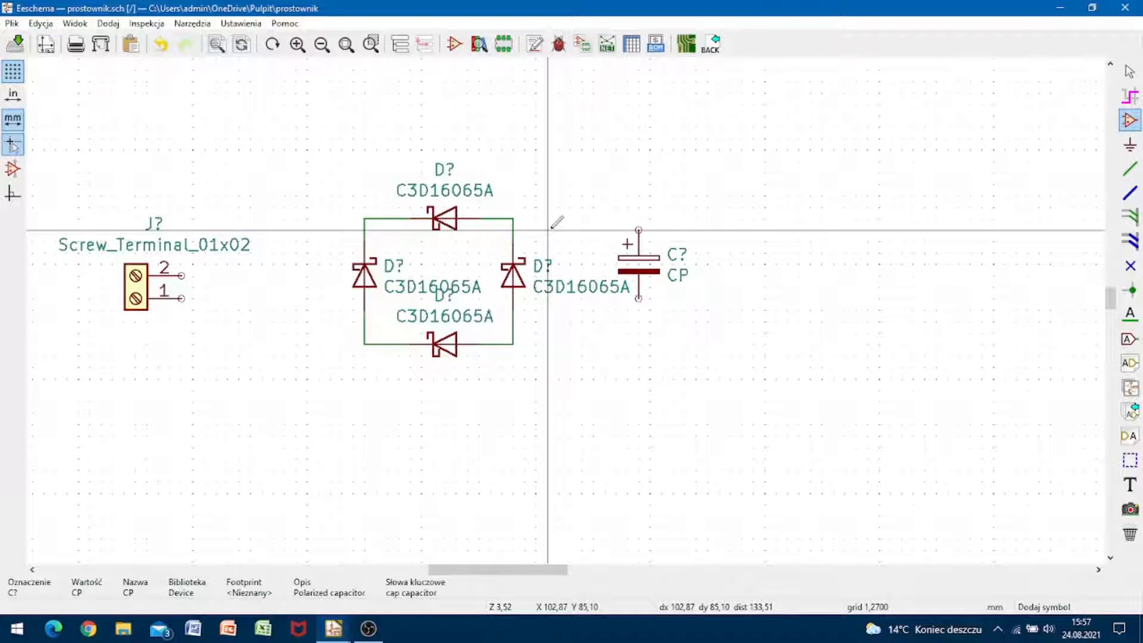
Position the second screw terminal to the right of the capacitor and wire its pin 1 over to the bridge's upper-left corner
scroll(1092, 292, "down", 1)
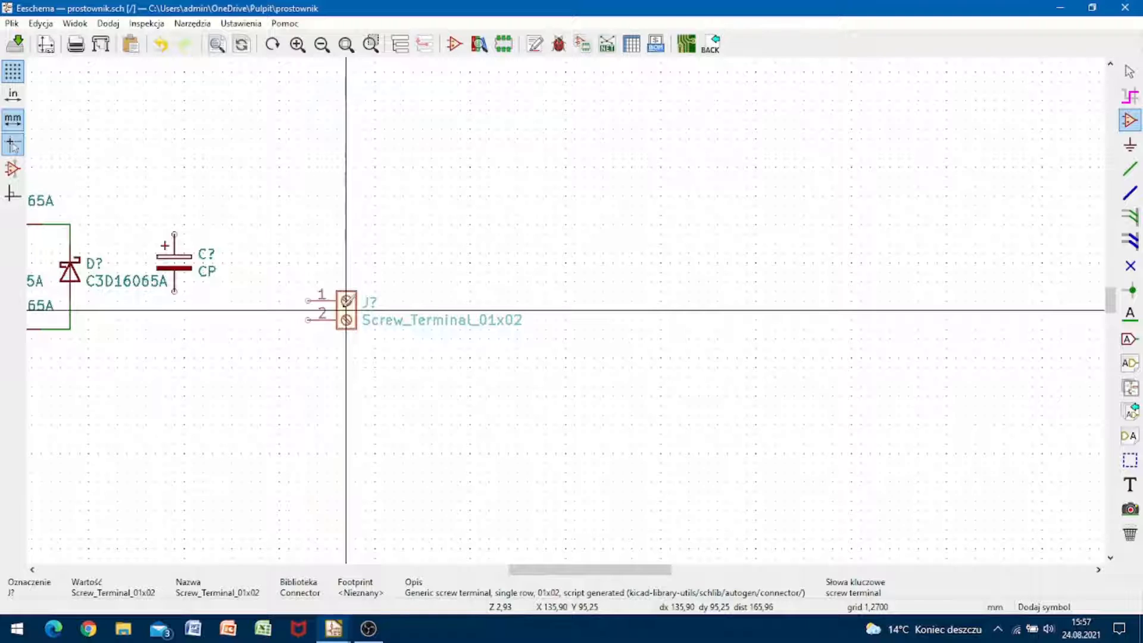
left_click(346, 310)
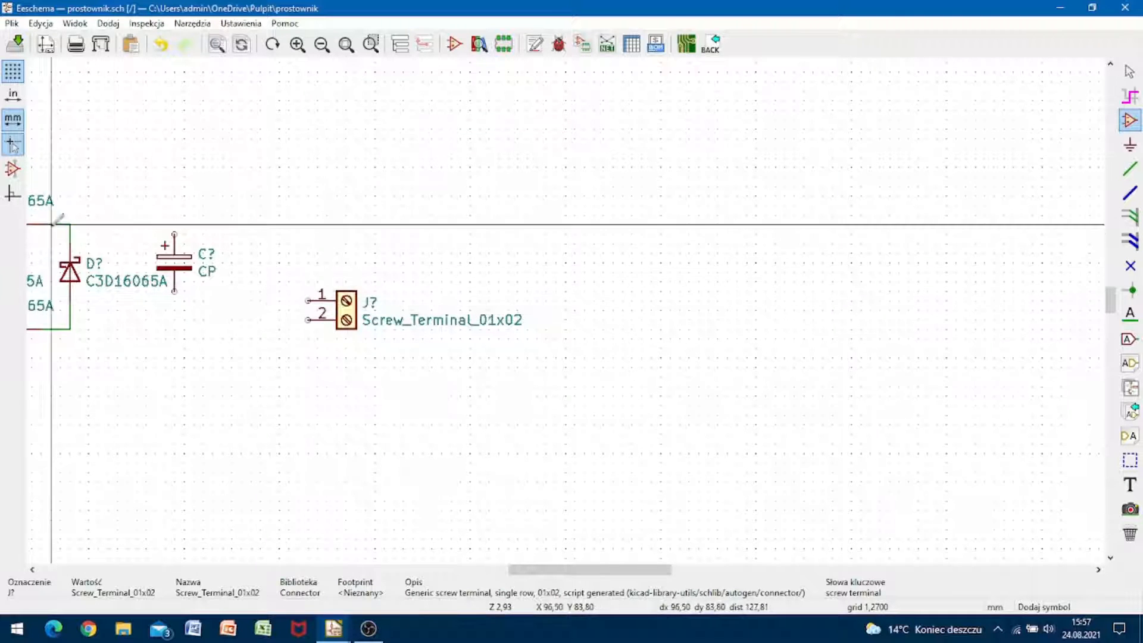
scroll(99, 271, "down", 1)
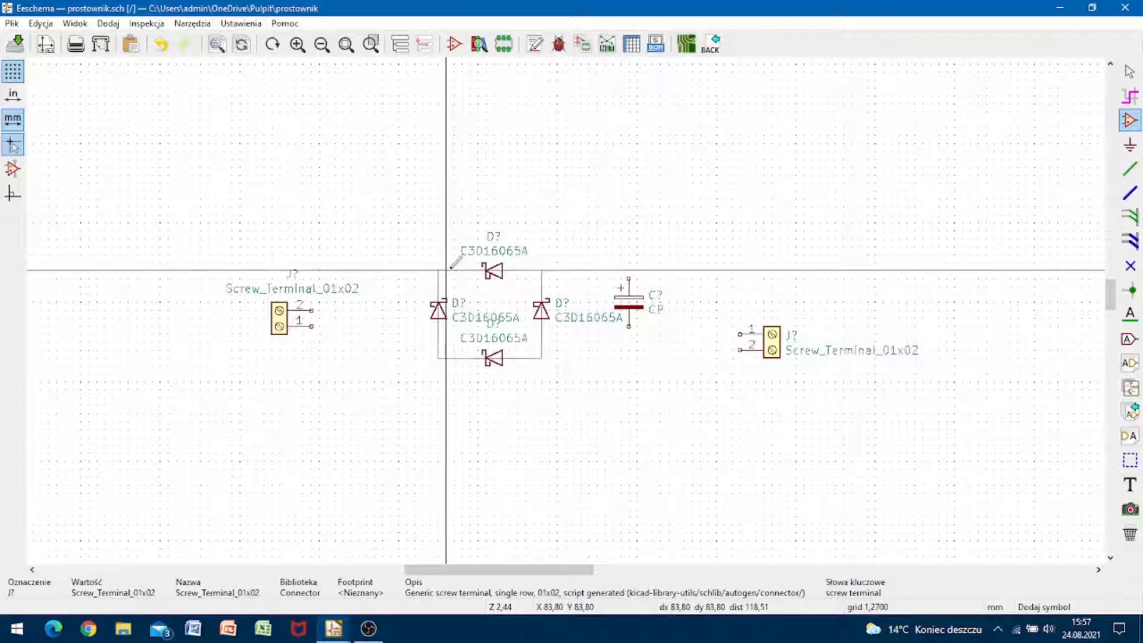
key("w")
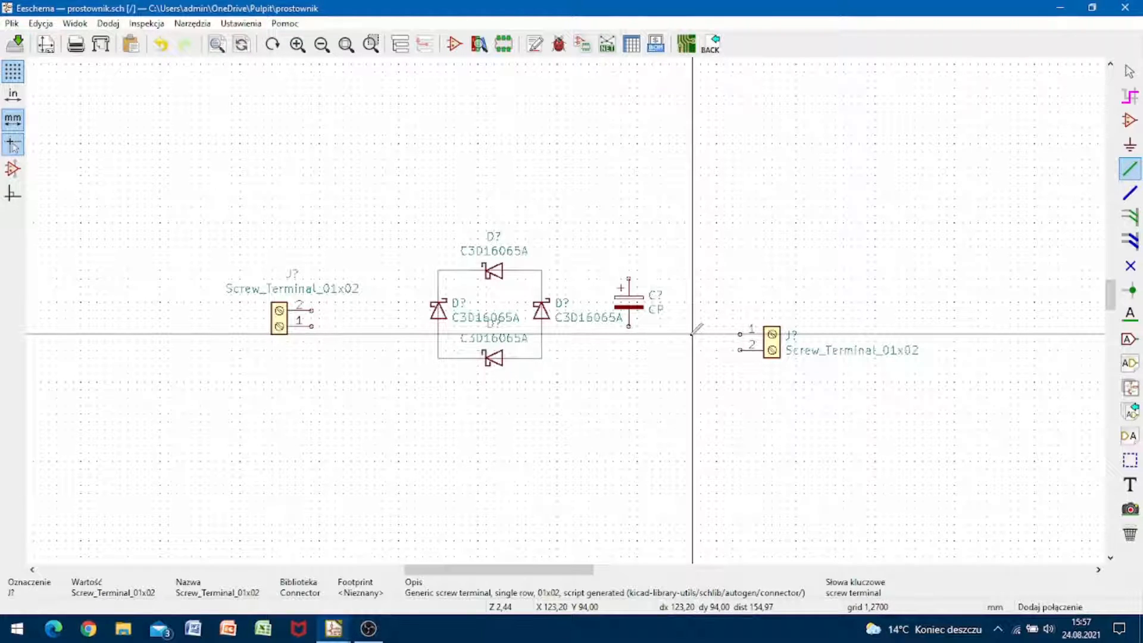
left_click(692, 254)
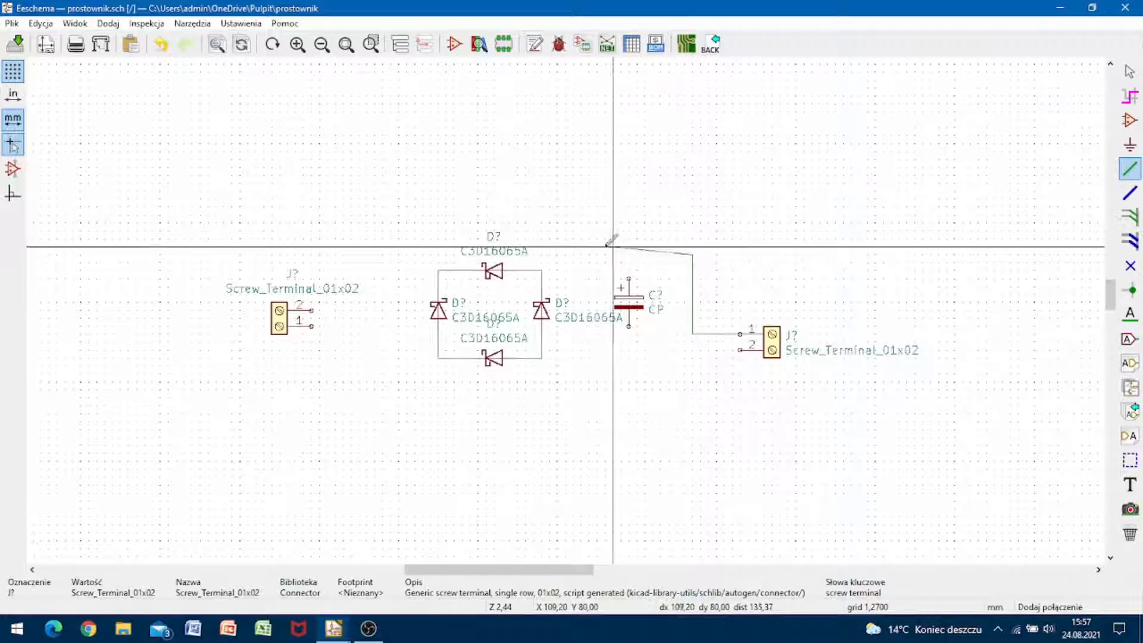
left_click(454, 269)
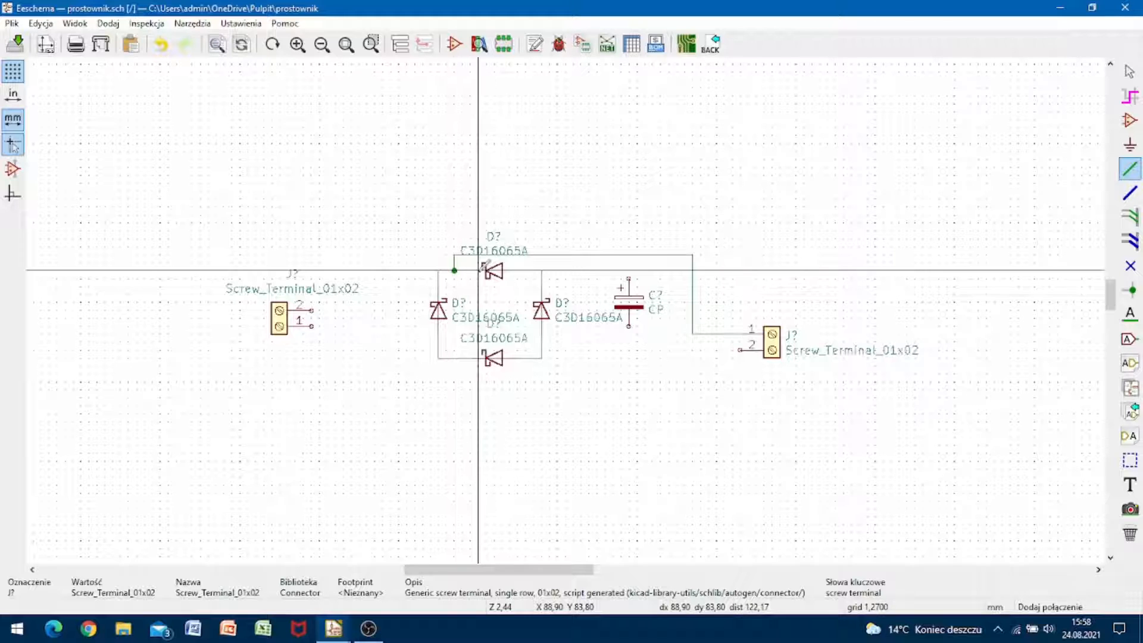
Wire the capacitor's positive pin to the upper output wire and its negative pin to pin 2 of the output terminal and the bridge's lower-right corner
left_click(629, 278)
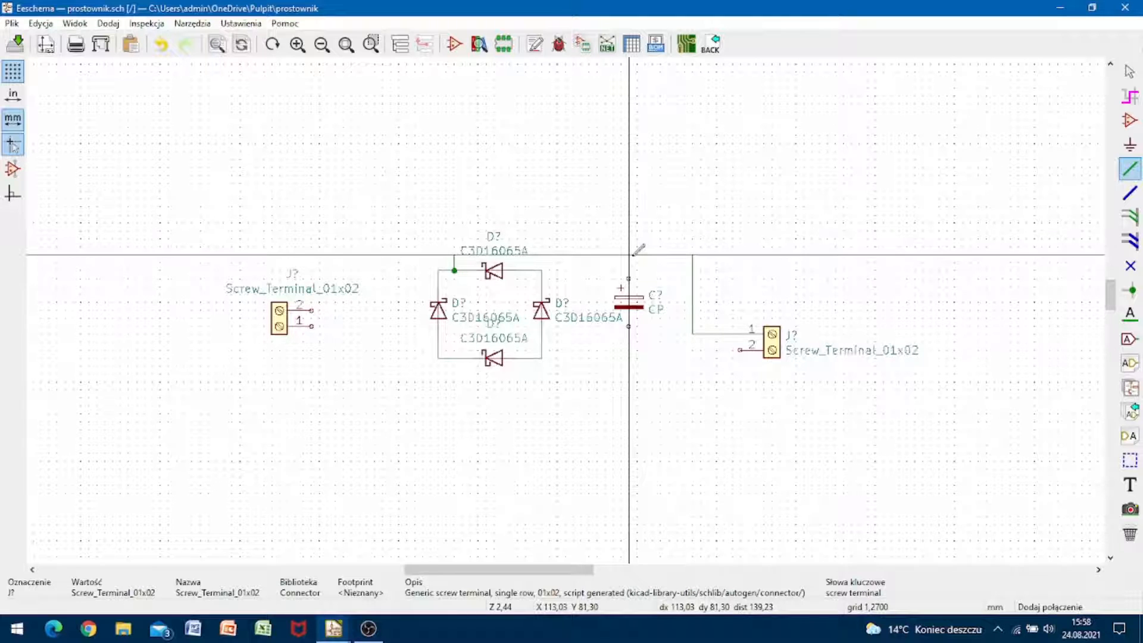
left_click(628, 255)
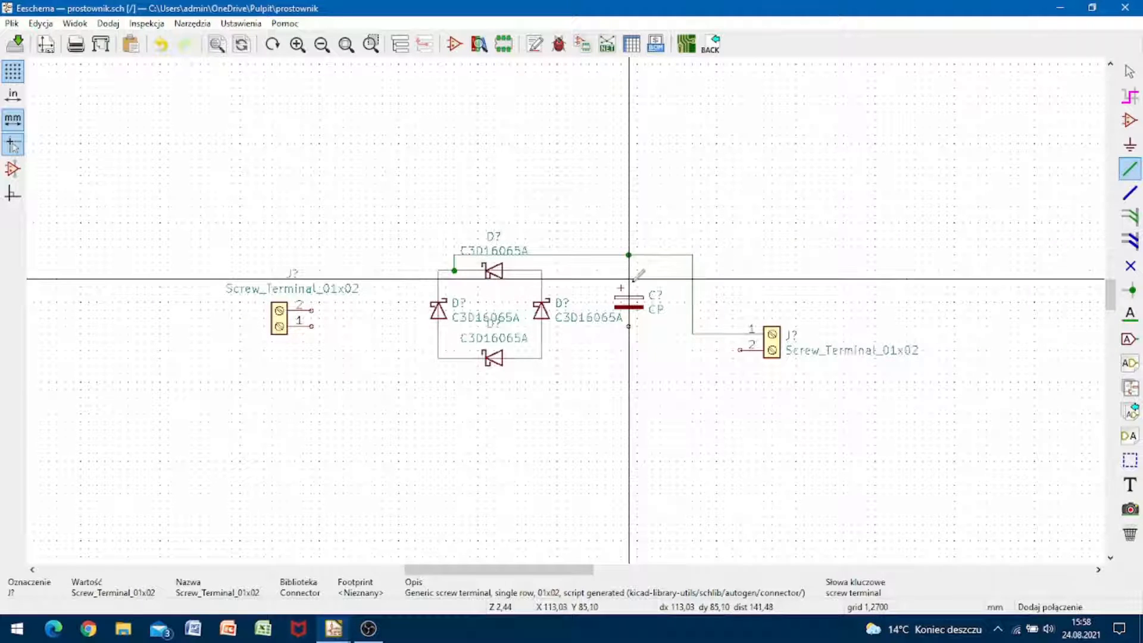
left_click(628, 326)
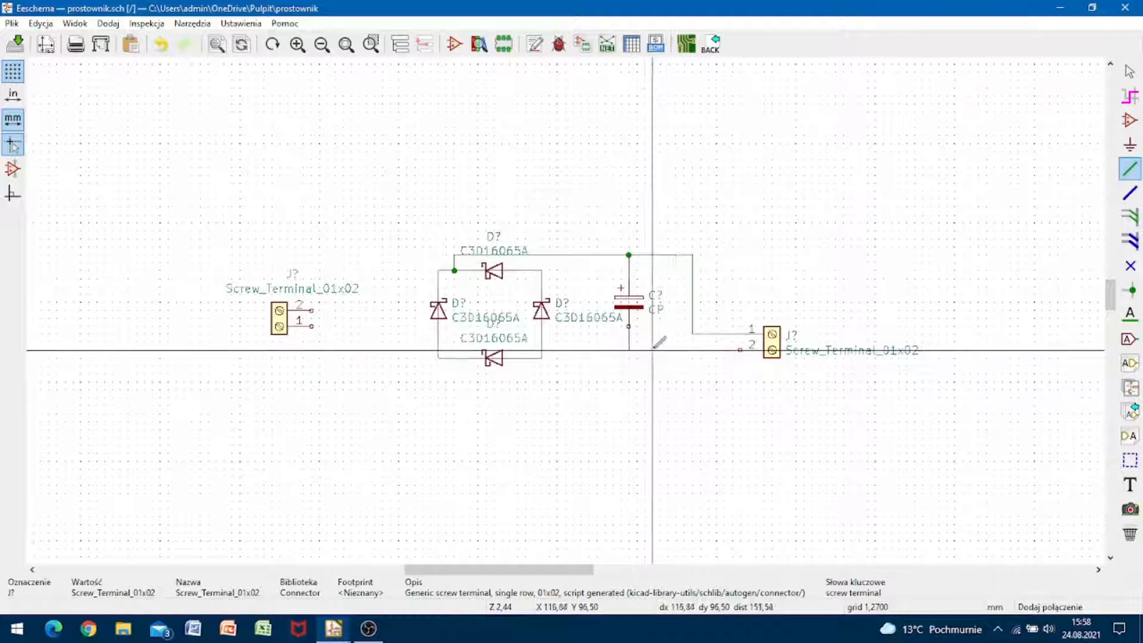
left_click(739, 350)
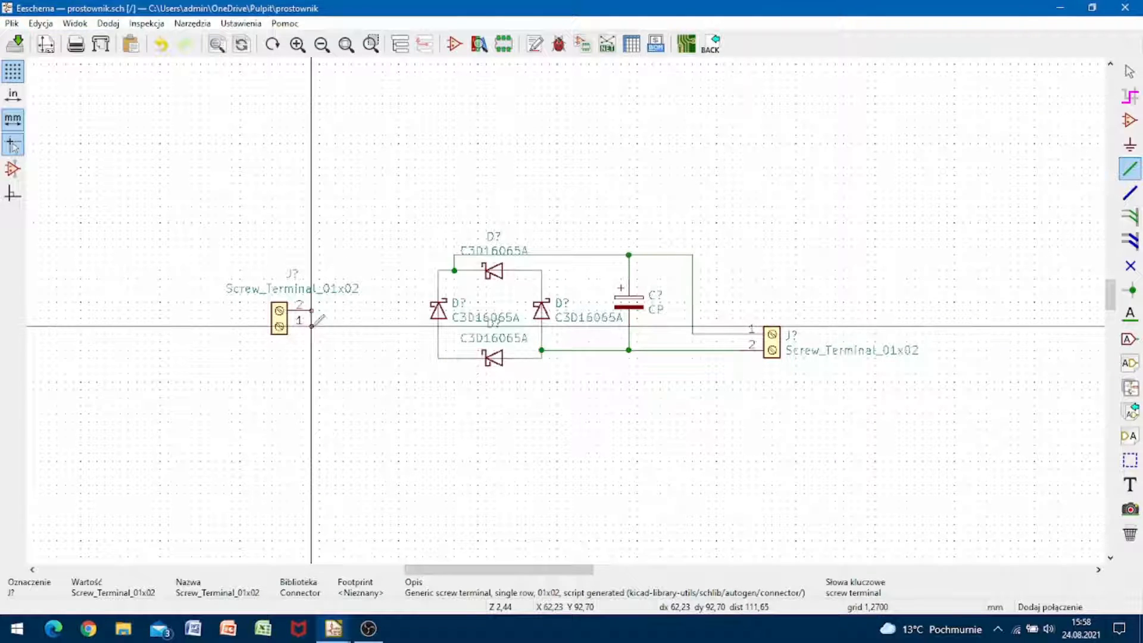
Wire the input screw terminal's pin 1 to the bridge's upper-left corner and its pin 2 to the lower-left corner
left_click(383, 326)
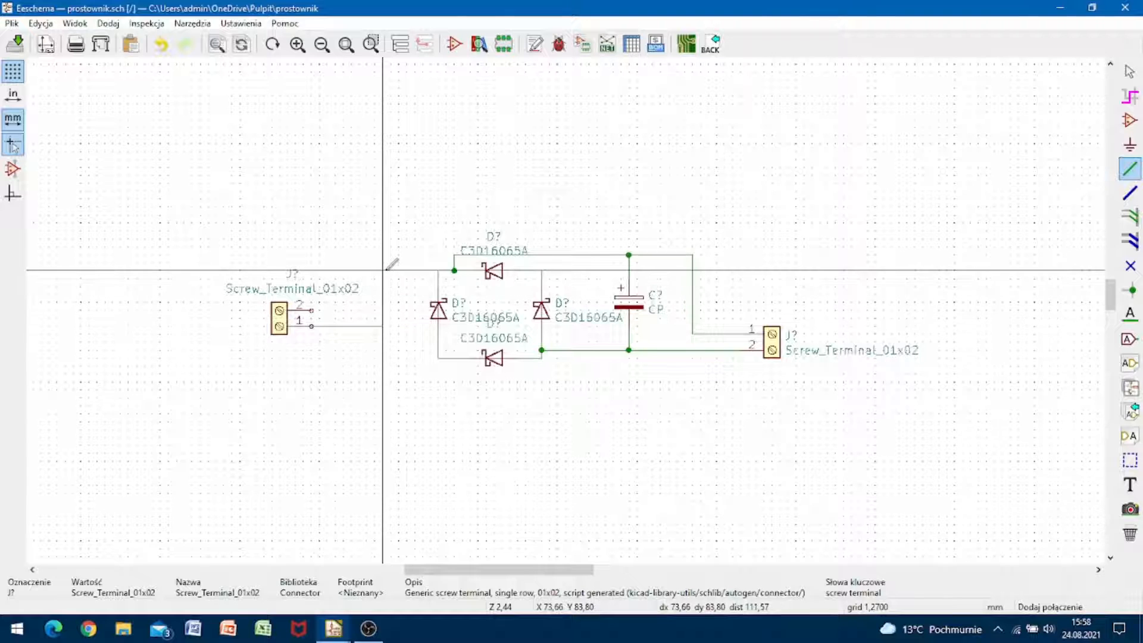
left_click(439, 271)
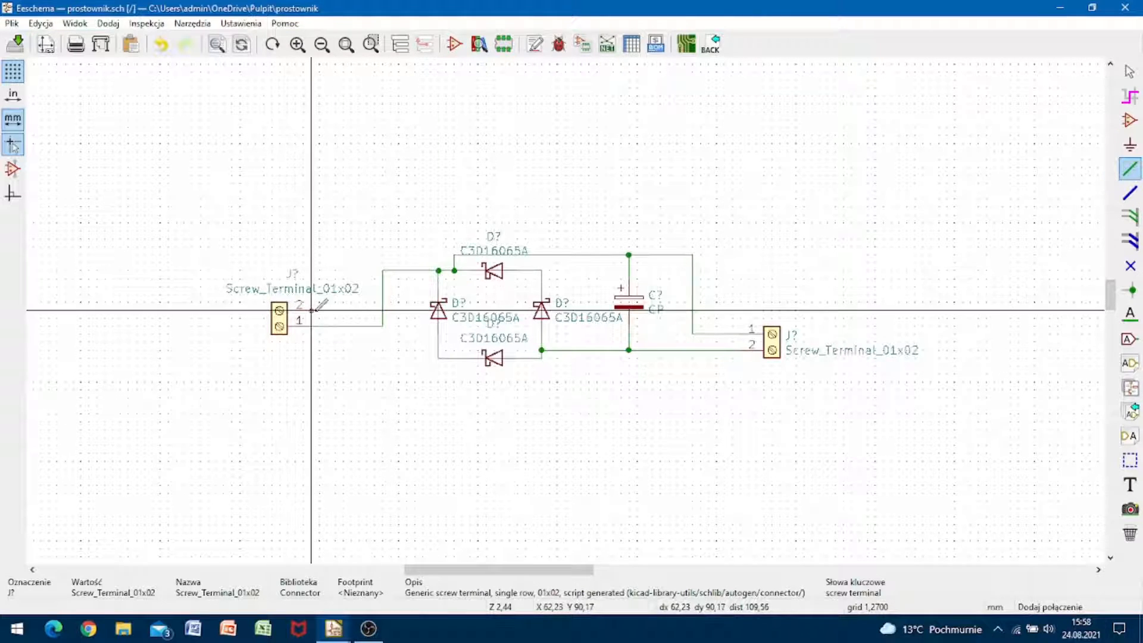
left_click(351, 357)
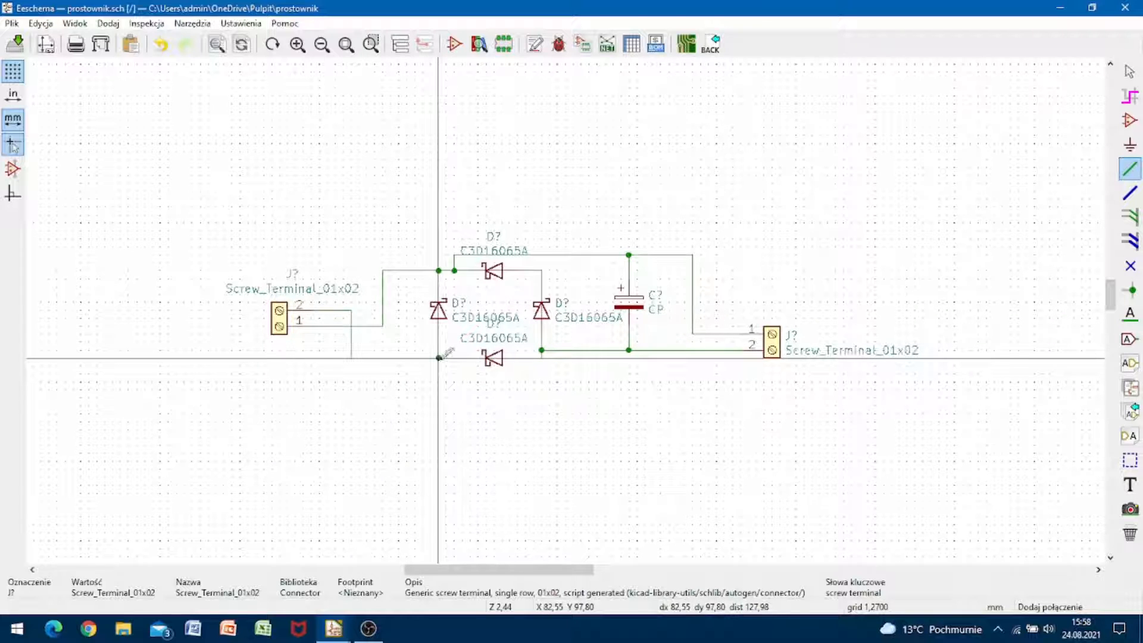
left_click(439, 357)
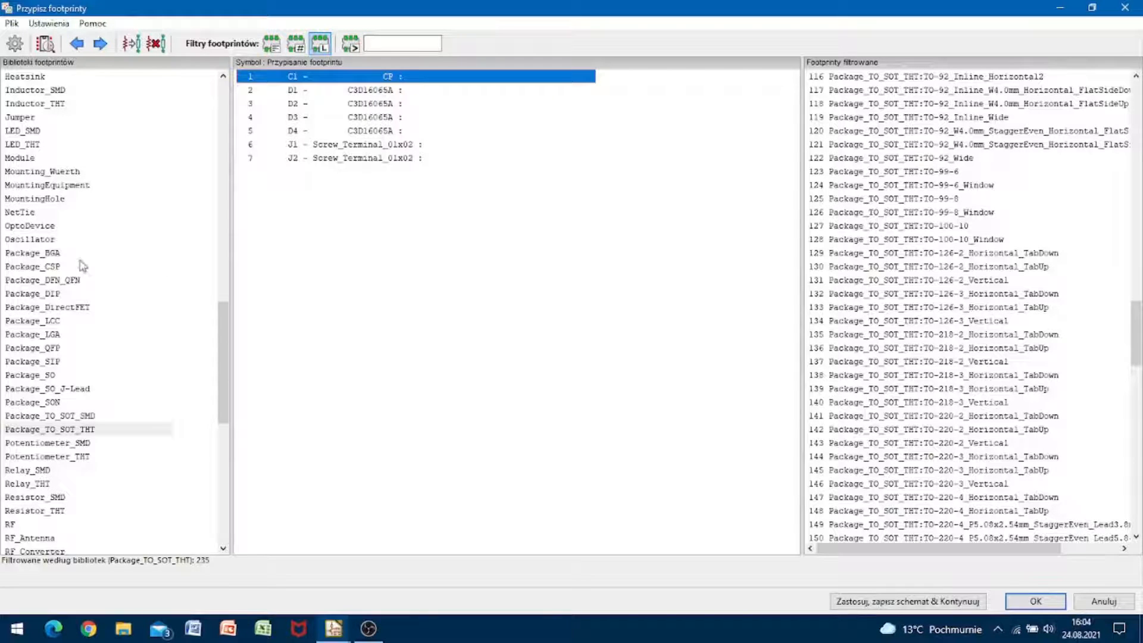
List the footprints of the Capacitor_THT library for capacitor C1
scroll(78, 256, "up", 6)
scroll(57, 186, "up", 11)
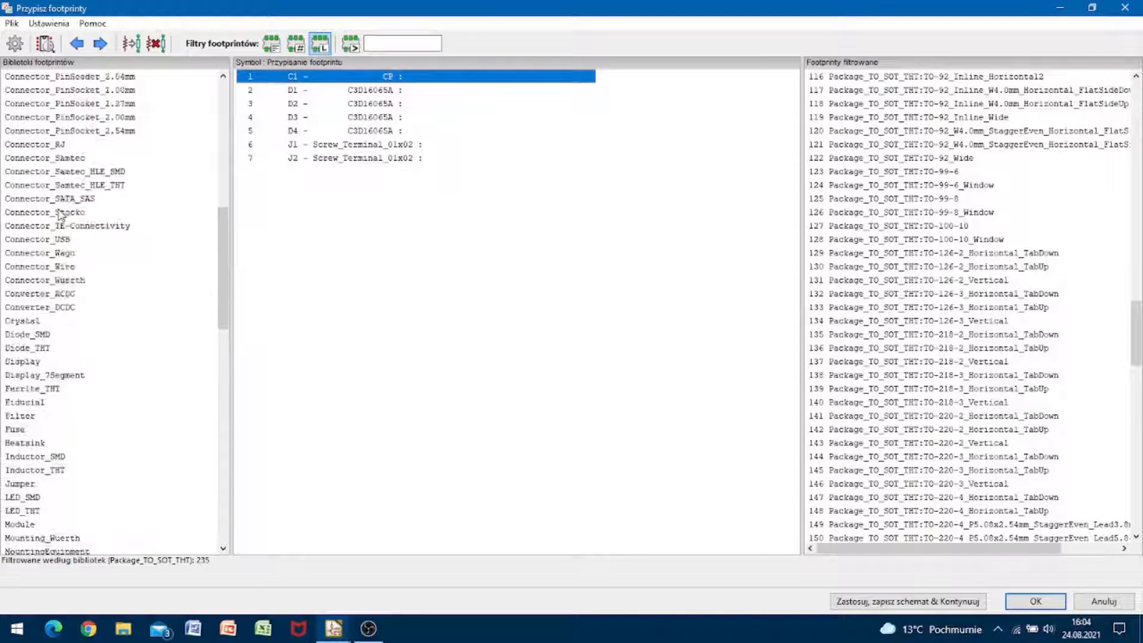
scroll(57, 185, "up", 3)
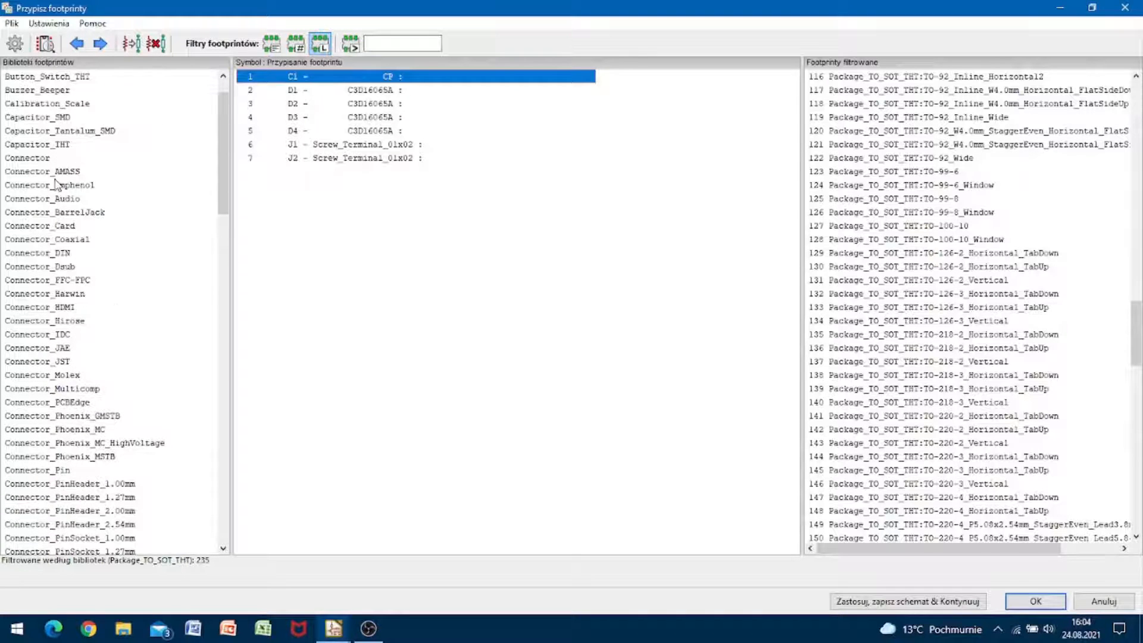
left_click(55, 145)
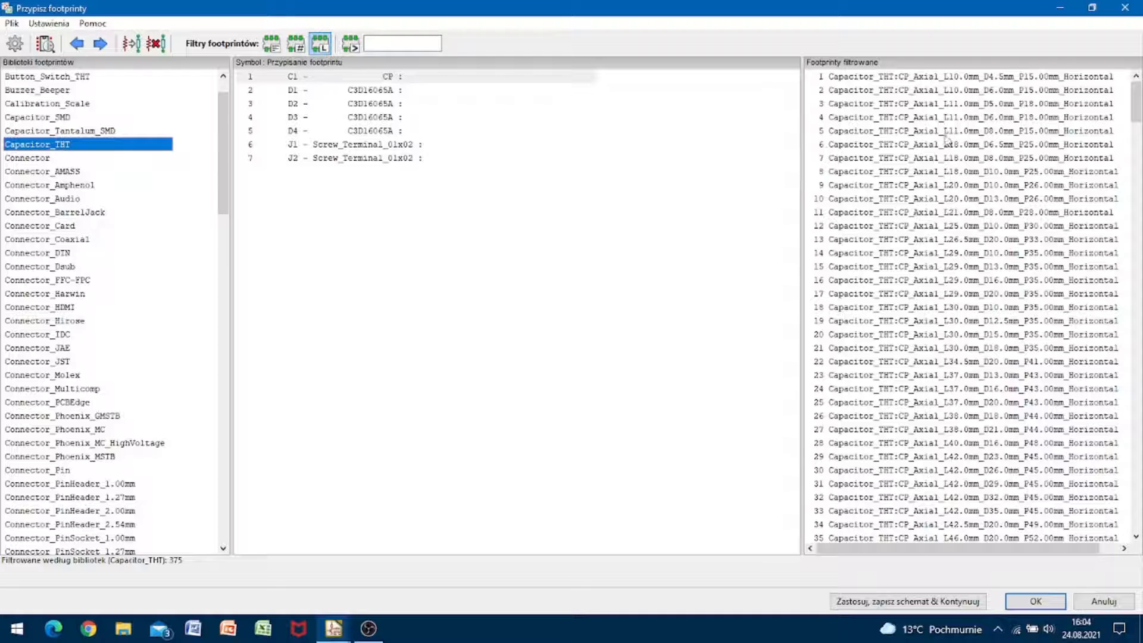
Find and select the footprint C_Radial_D12.5mm_H25.0mm_P5.00mm among the Capacitor_THT footprints
scroll(912, 284, "down", 9)
scroll(912, 284, "down", 17)
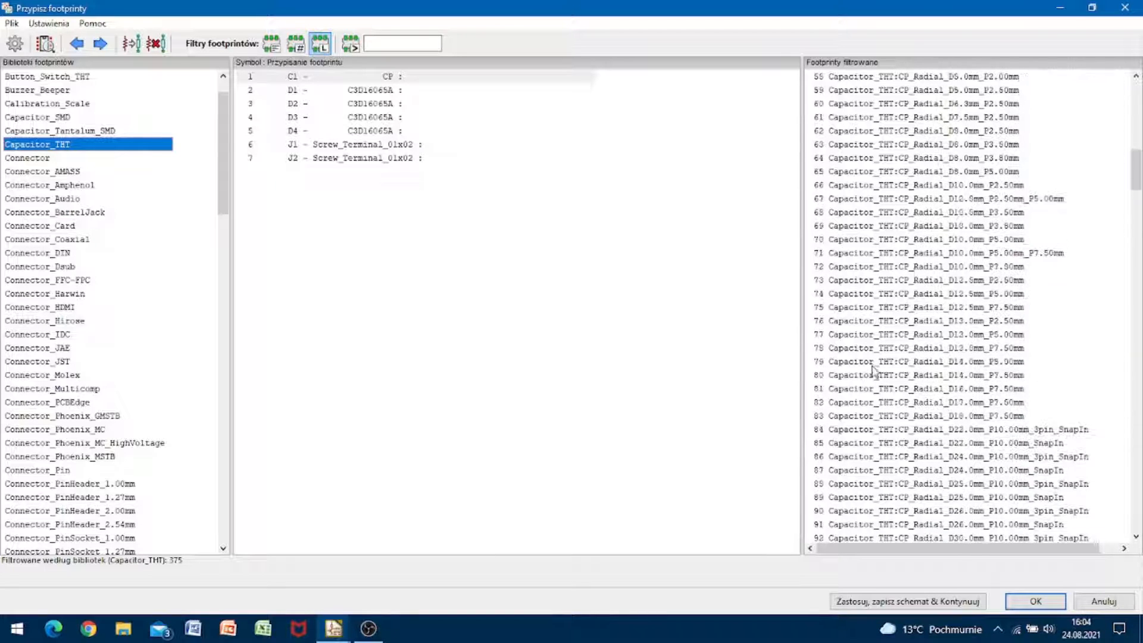
scroll(861, 415, "down", 13)
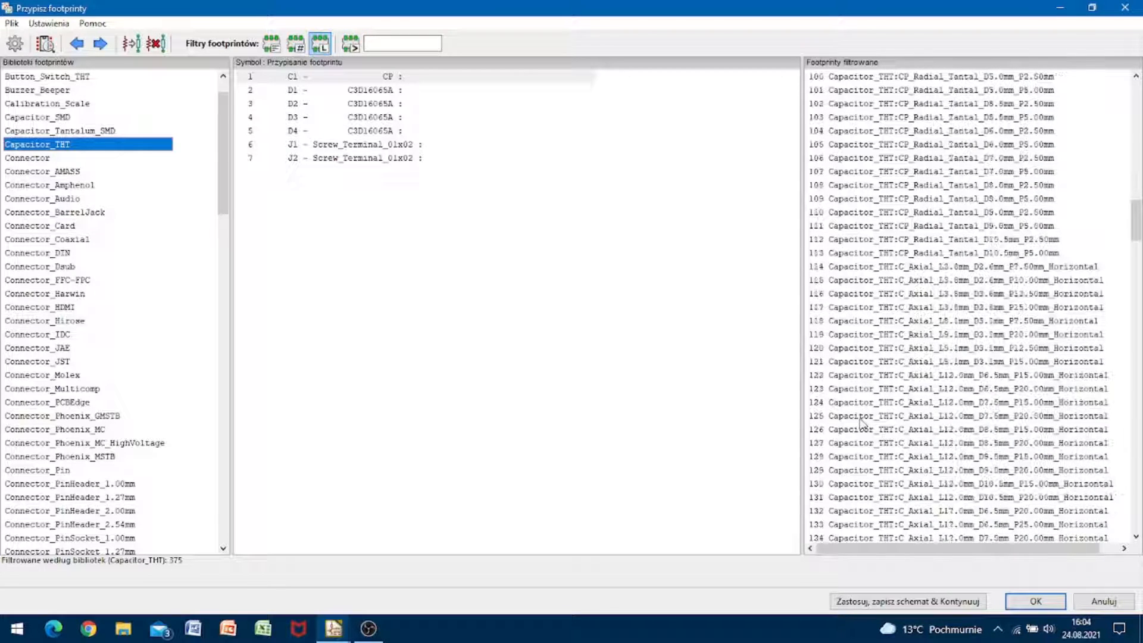
scroll(859, 429, "down", 14)
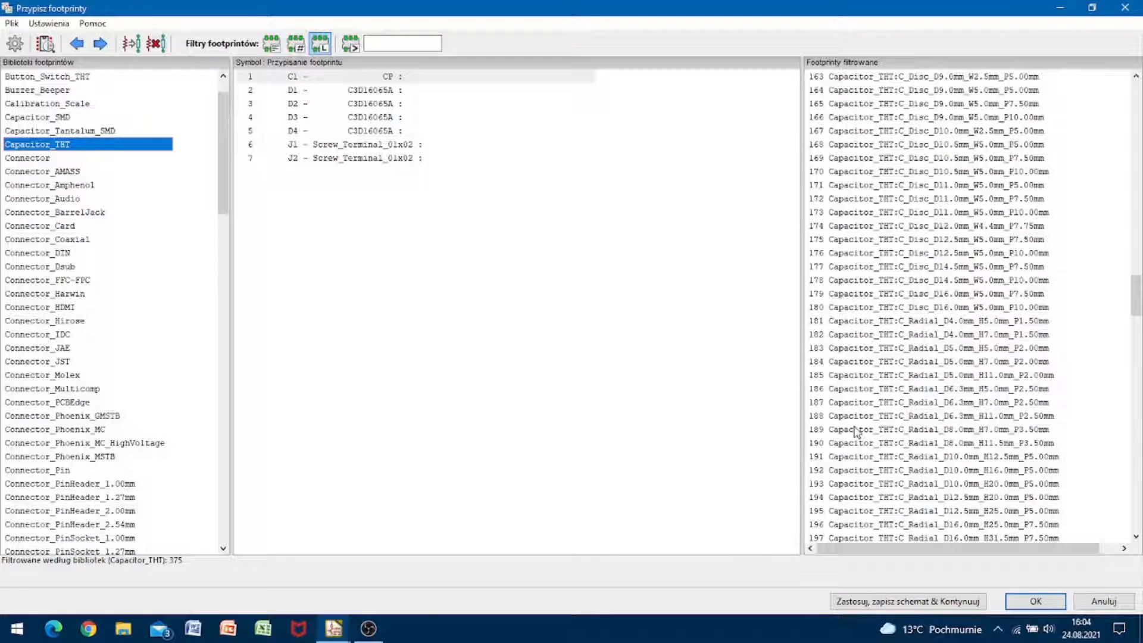
scroll(848, 435, "down", 2)
left_click(843, 475)
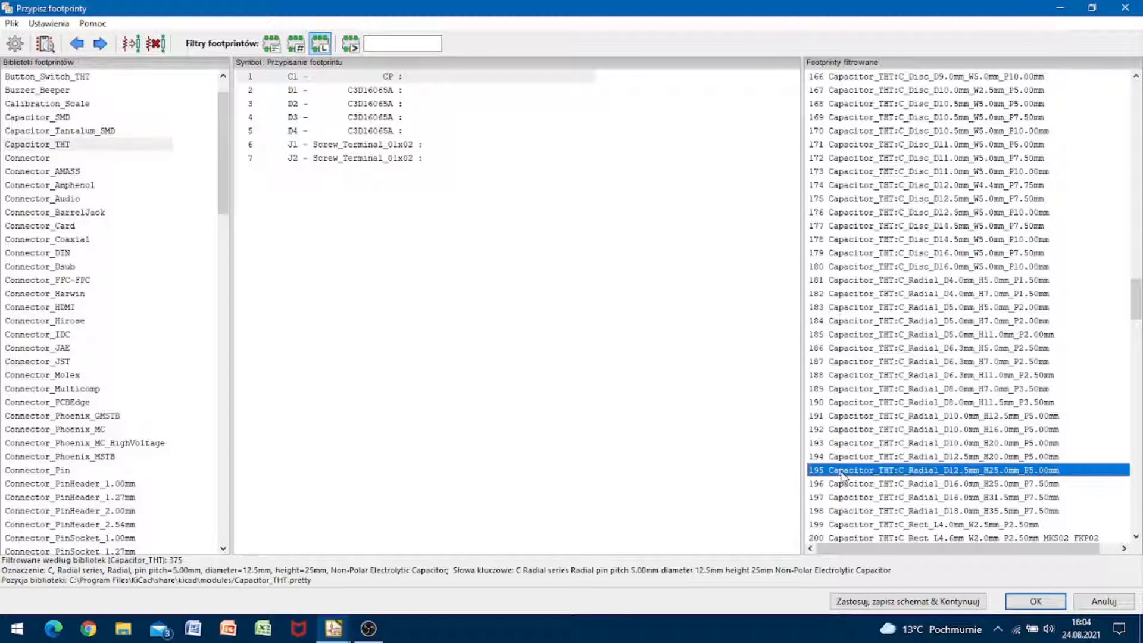
Inspect the selected radial capacitor footprint and its rotated 3D model, and close both previews
right_click(844, 475)
left_click(864, 479)
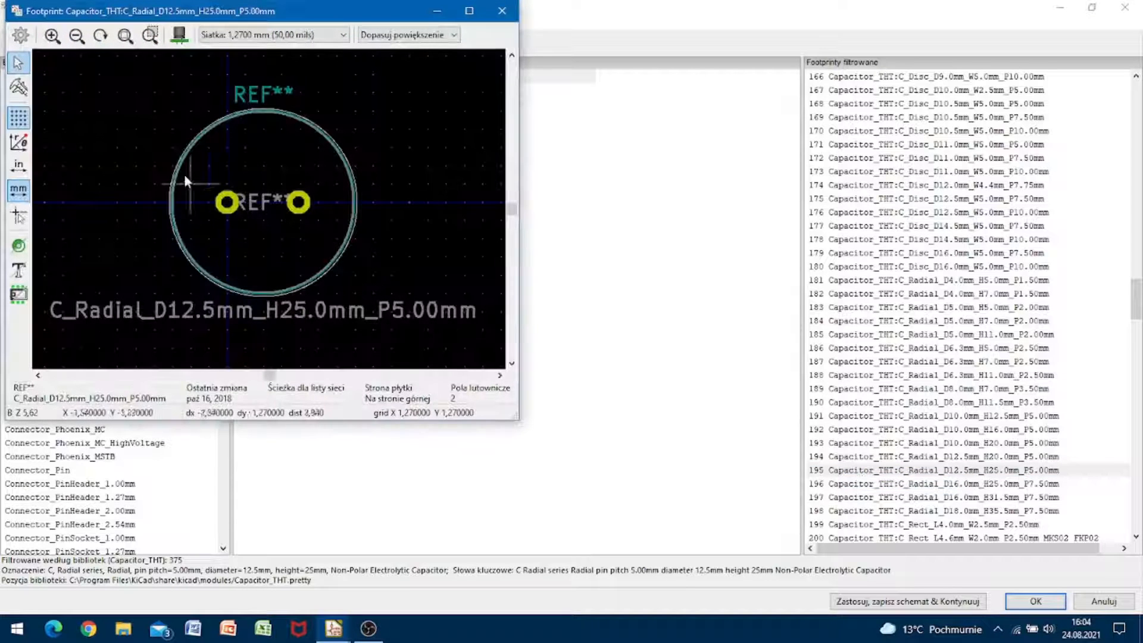
left_click(179, 36)
left_click_drag(217, 168, 145, 154)
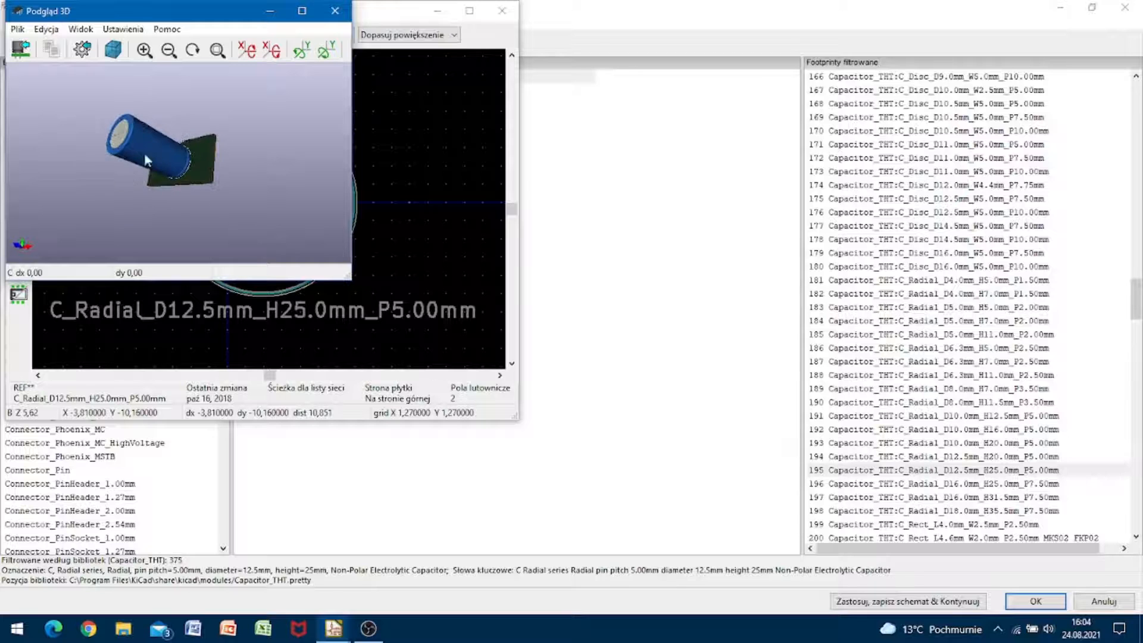
left_click(335, 10)
left_click(500, 11)
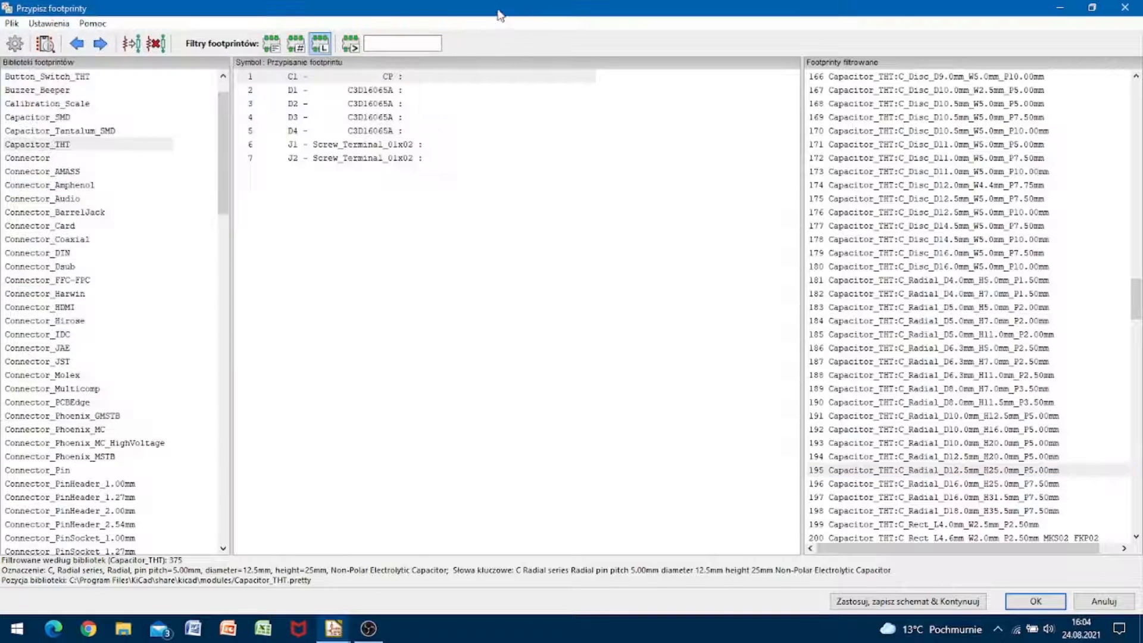
Assign the C_Radial_D12.5mm_H25.0mm_P5.00mm footprint to capacitor C1, and list the footprints of the Package_TO_SOT_THT library for diode D1
left_click(893, 472)
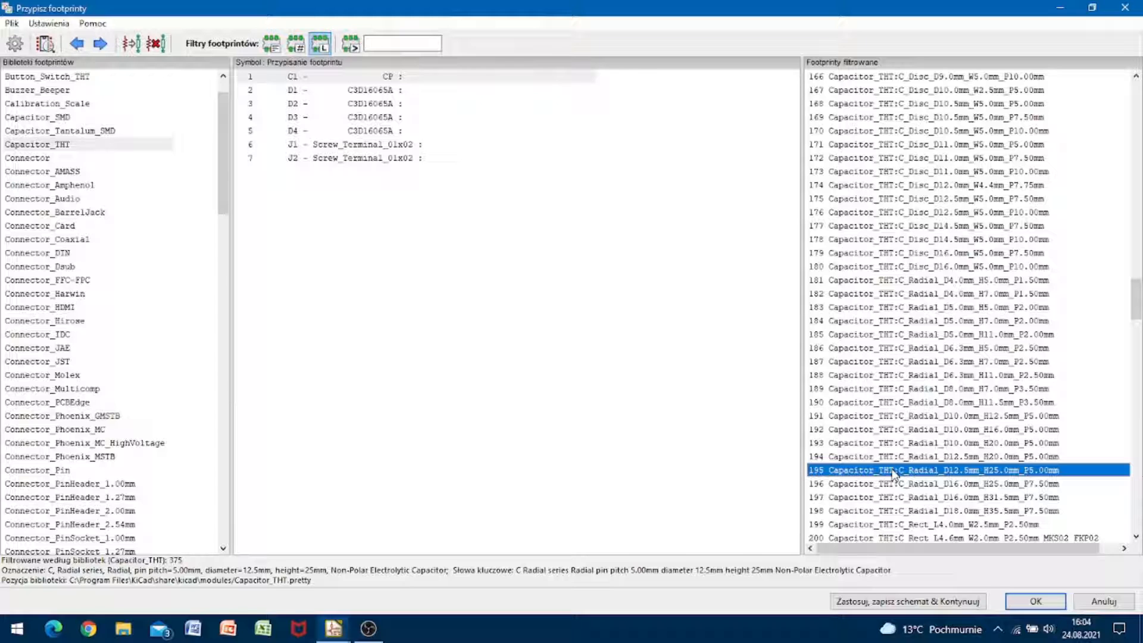
double_click(892, 471)
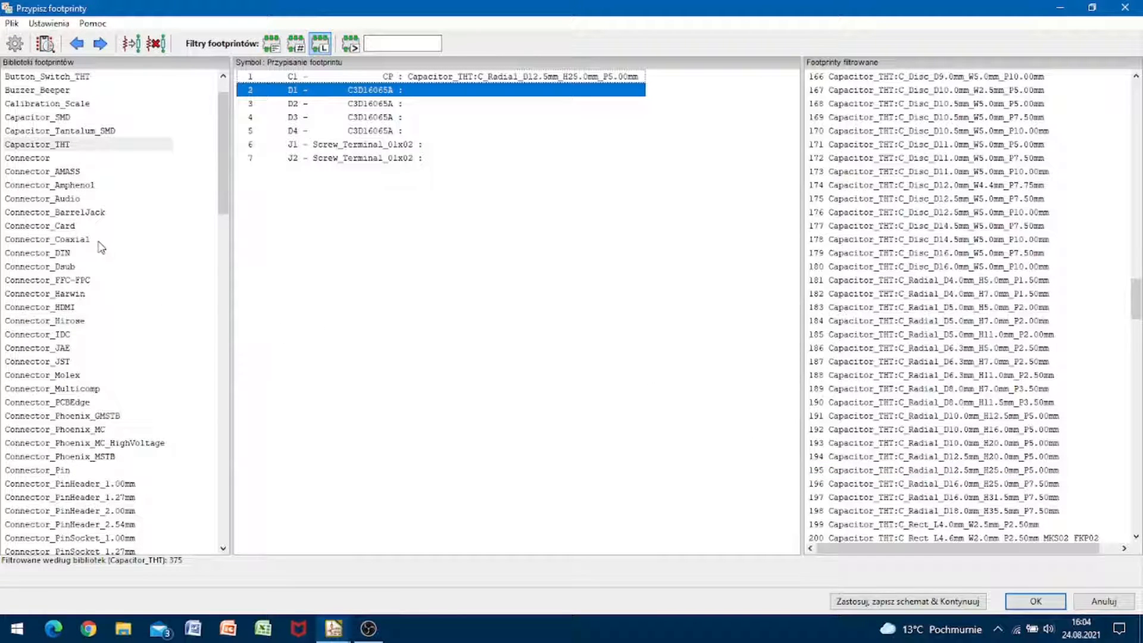
scroll(102, 248, "down", 1)
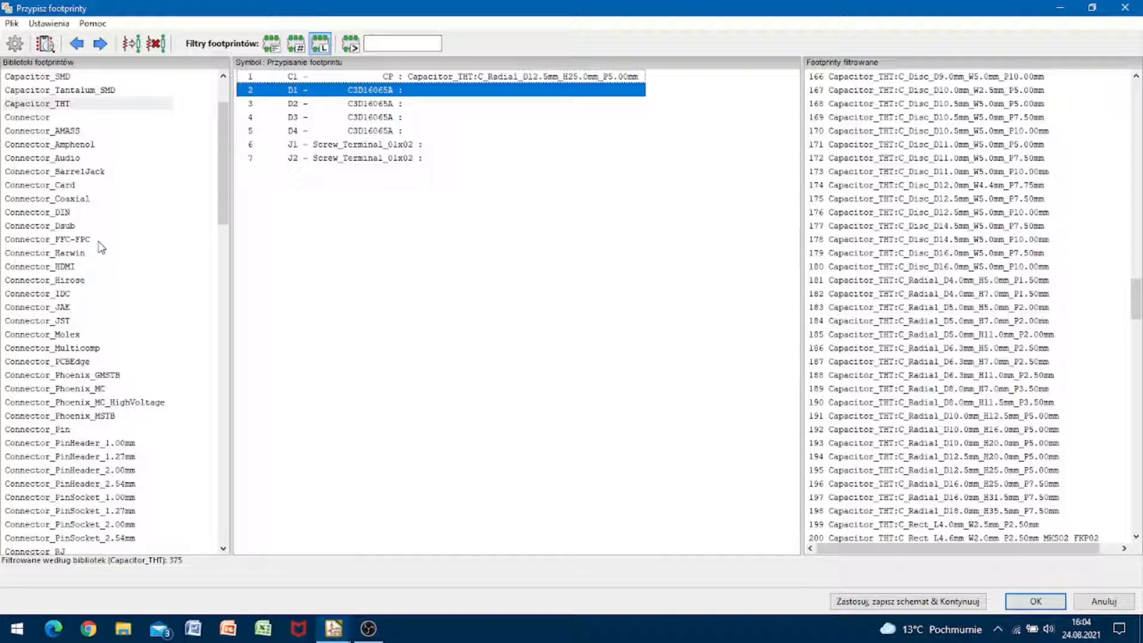
scroll(92, 247, "down", 9)
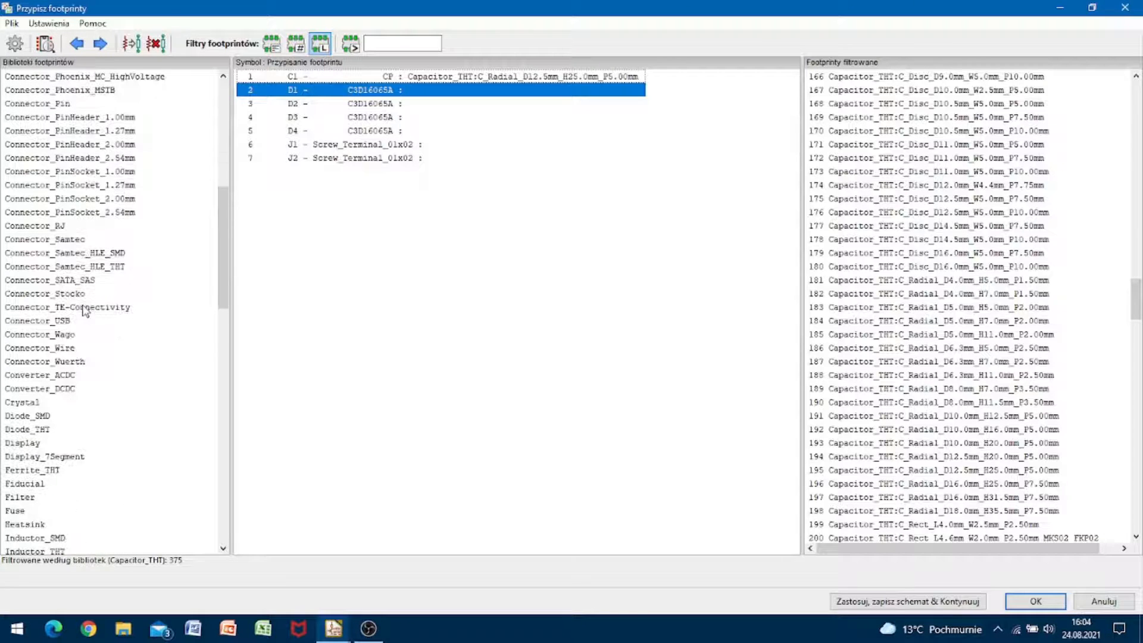
scroll(85, 310, "down", 7)
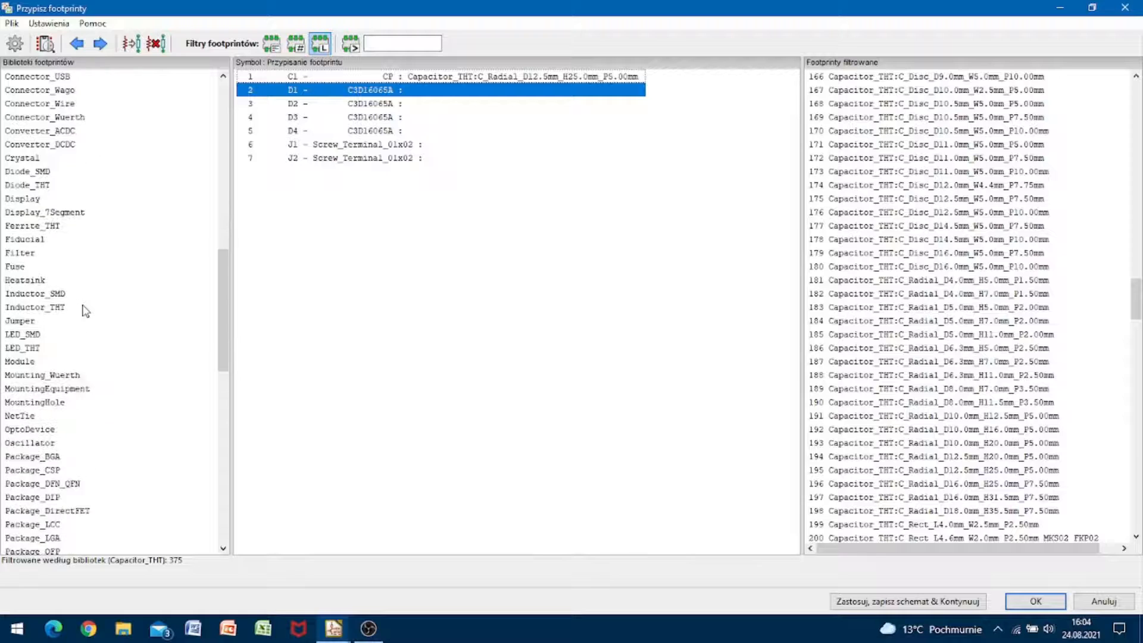
scroll(85, 310, "down", 3)
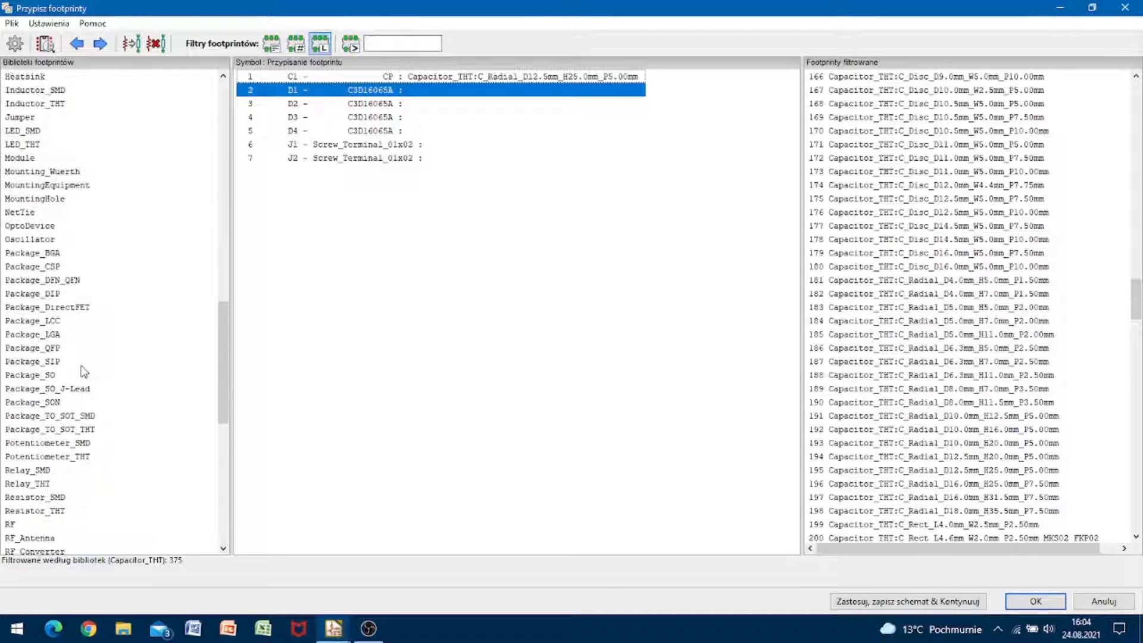
left_click(69, 430)
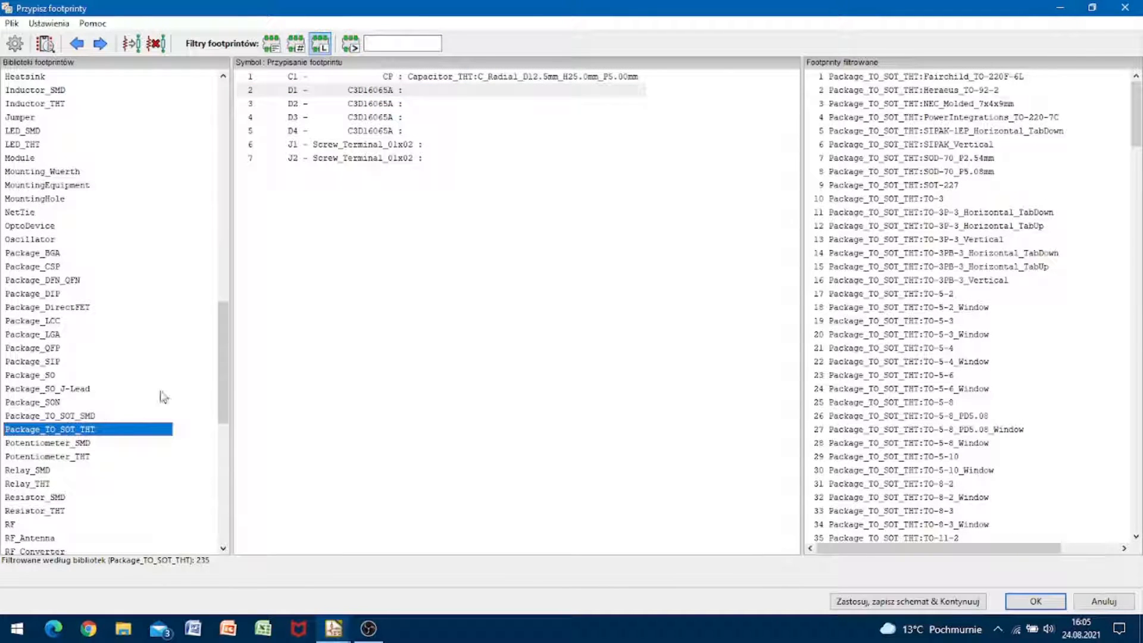
Find the footprint TO-220-2_Vertical in Package_TO_SOT_THT, inspect it and its rotated 3D model, and close both previews
scroll(962, 288, "down", 18)
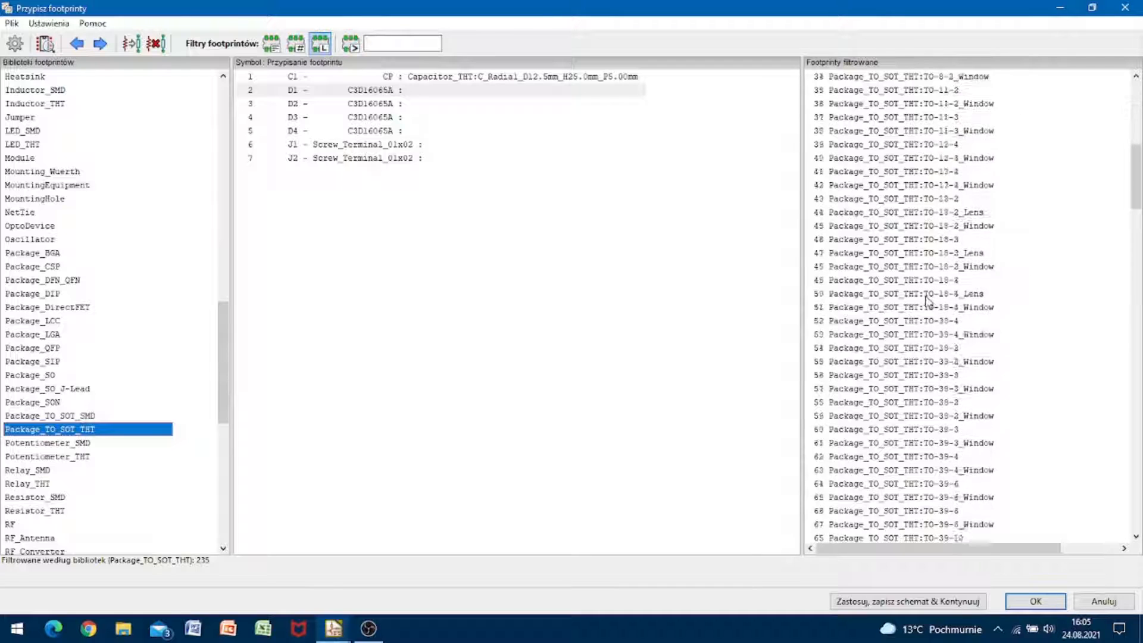
scroll(927, 305, "down", 16)
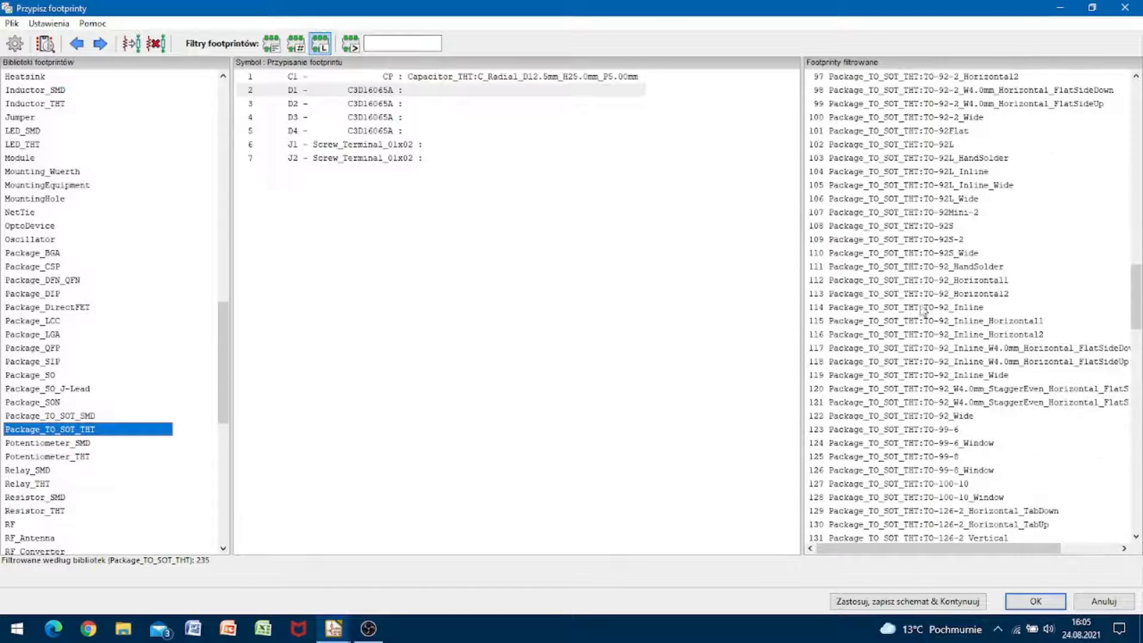
scroll(857, 374, "down", 6)
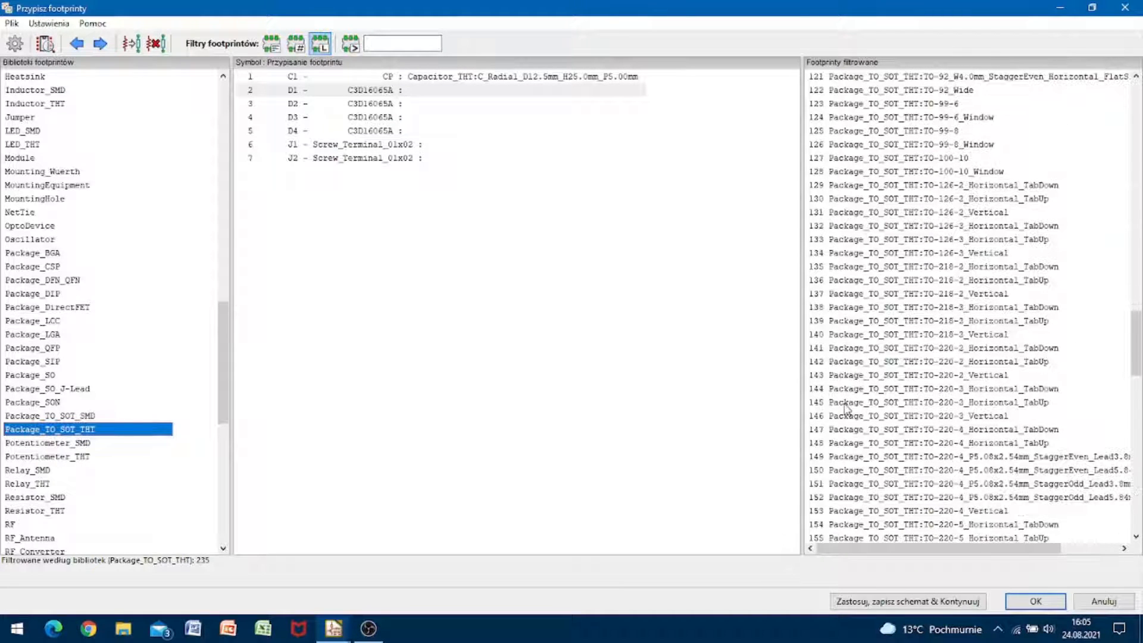
left_click(825, 379)
left_click(873, 386)
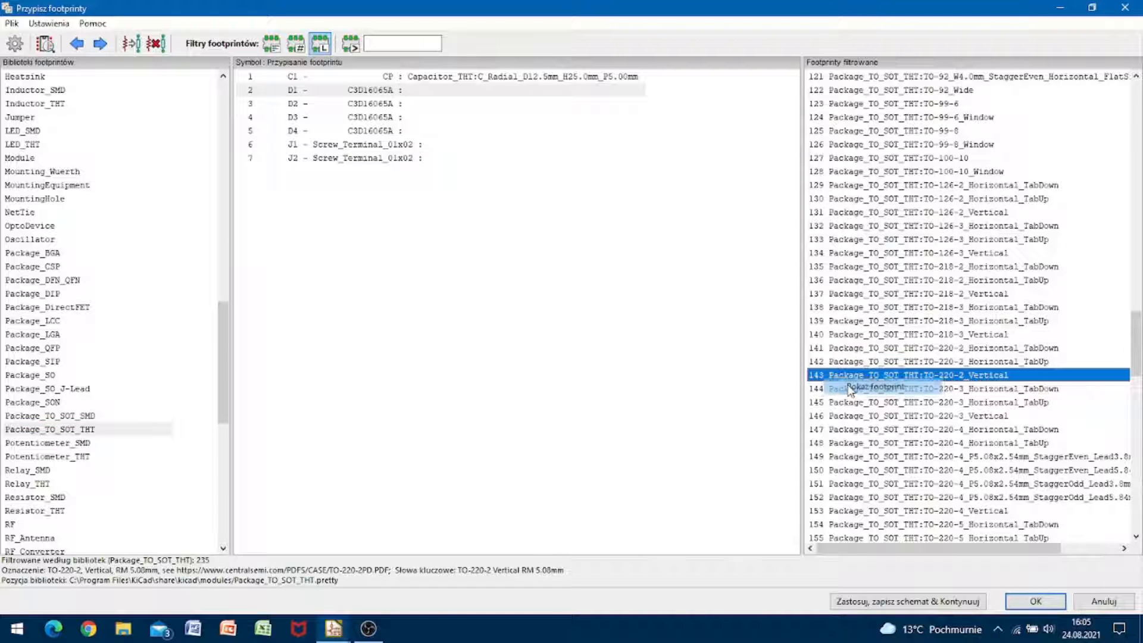
left_click(179, 34)
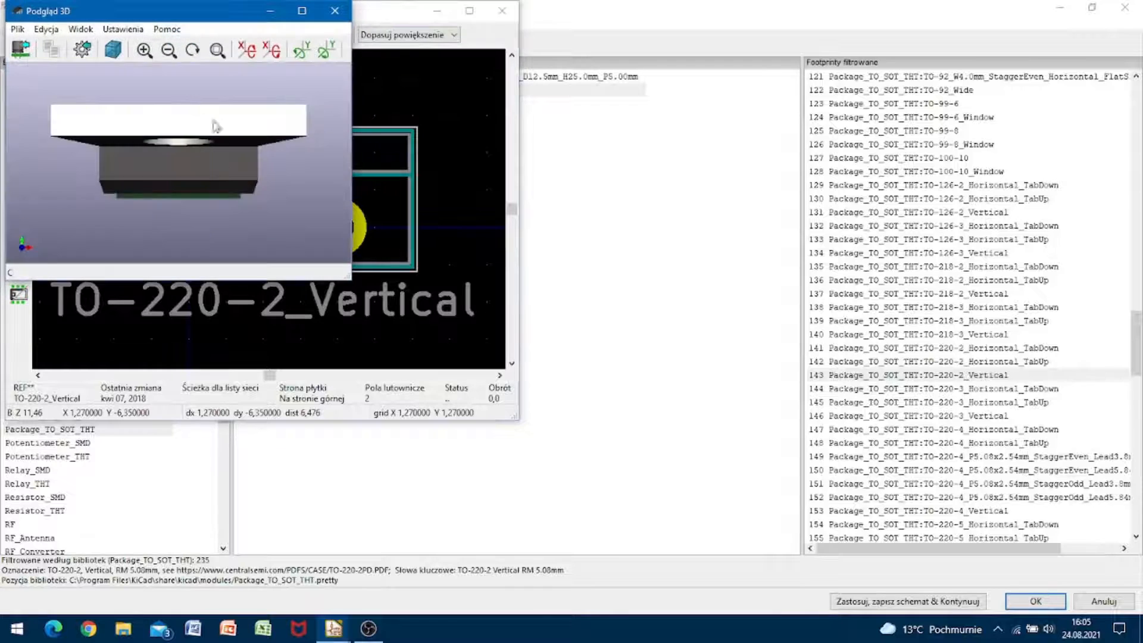
left_click_drag(216, 121, 121, 162)
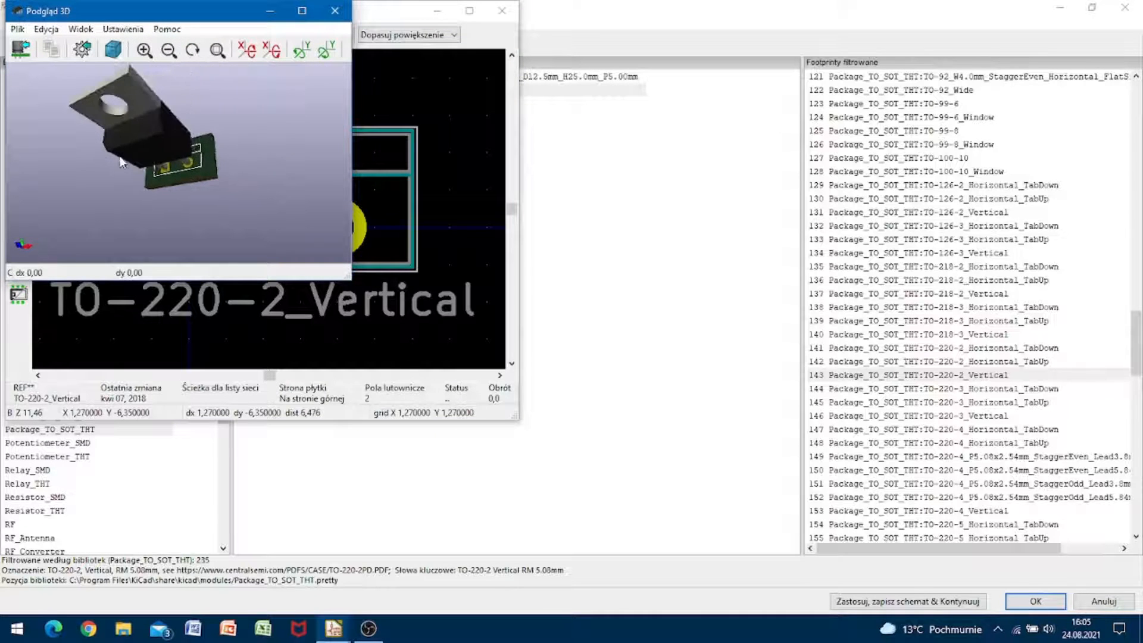
left_click(341, 8)
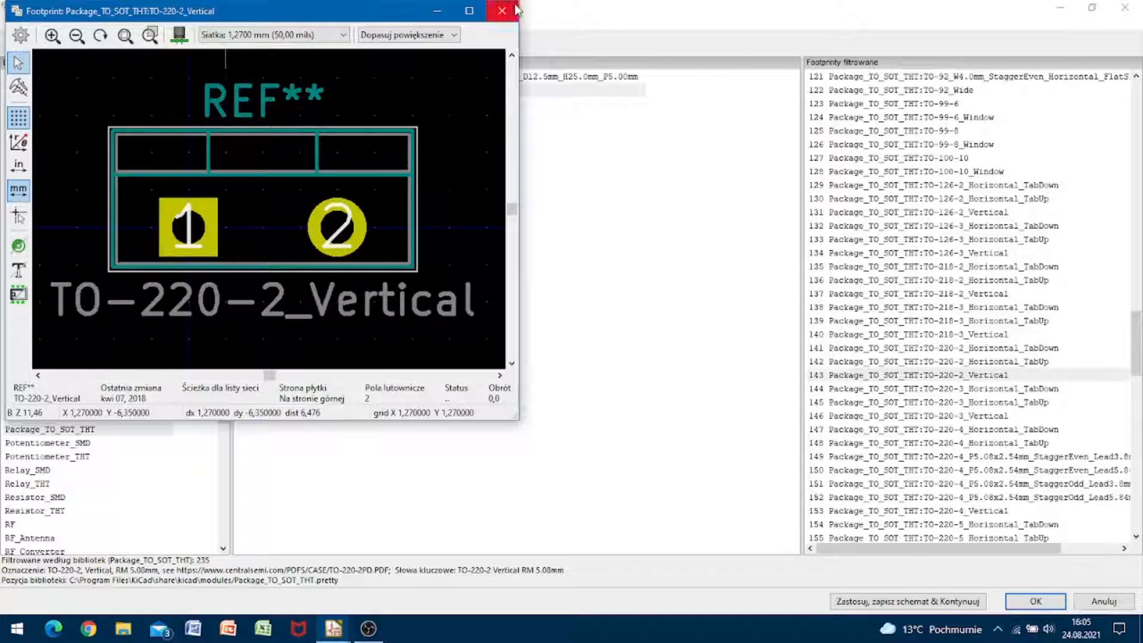
left_click(502, 11)
Assign the footprint Package_TO_SOT_THT:TO-220-2_Vertical to diodes D1, D2, D3 and D4
double_click(833, 376)
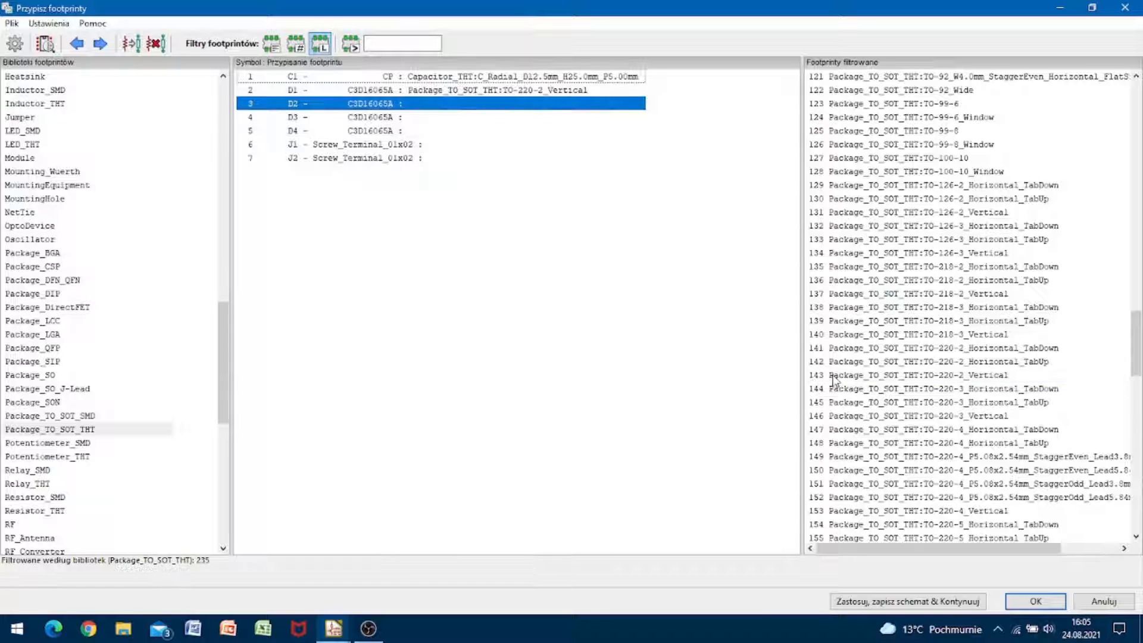
double_click(833, 377)
double_click(833, 377)
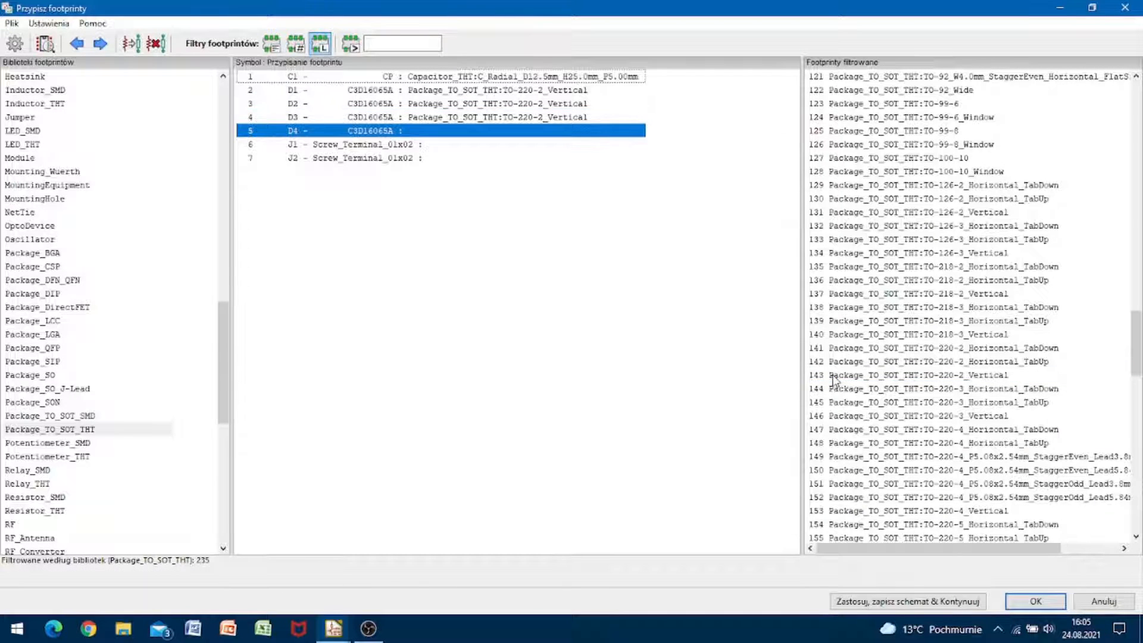
double_click(834, 377)
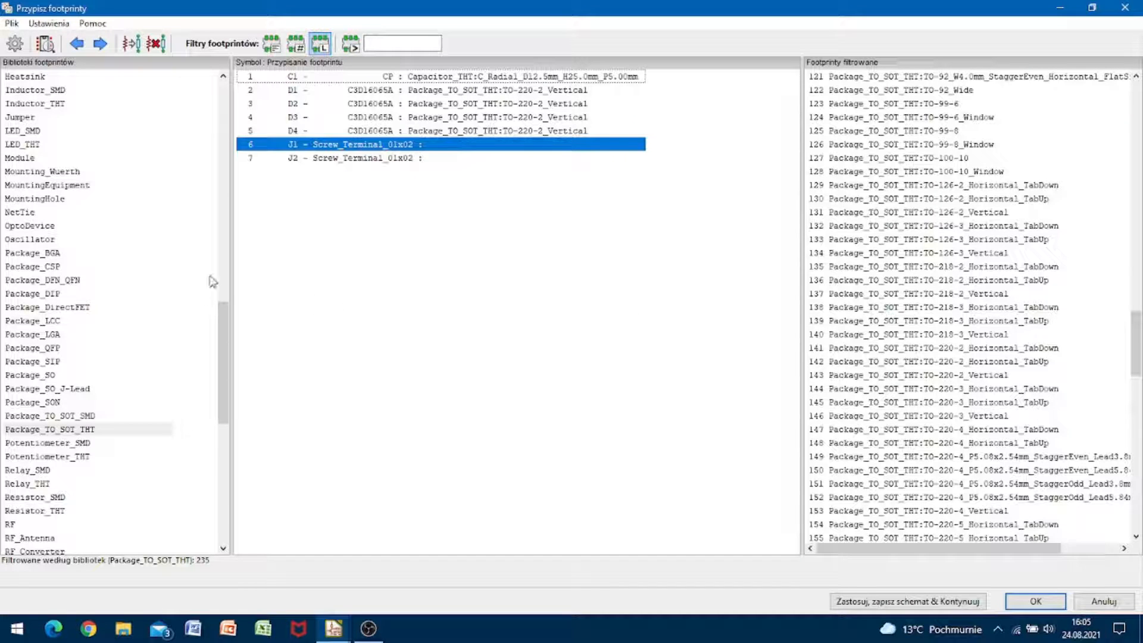
List the footprints of the Connector_PinSocket_2.54mm library for screw terminal J1
scroll(140, 273, "up", 7)
scroll(92, 229, "up", 1)
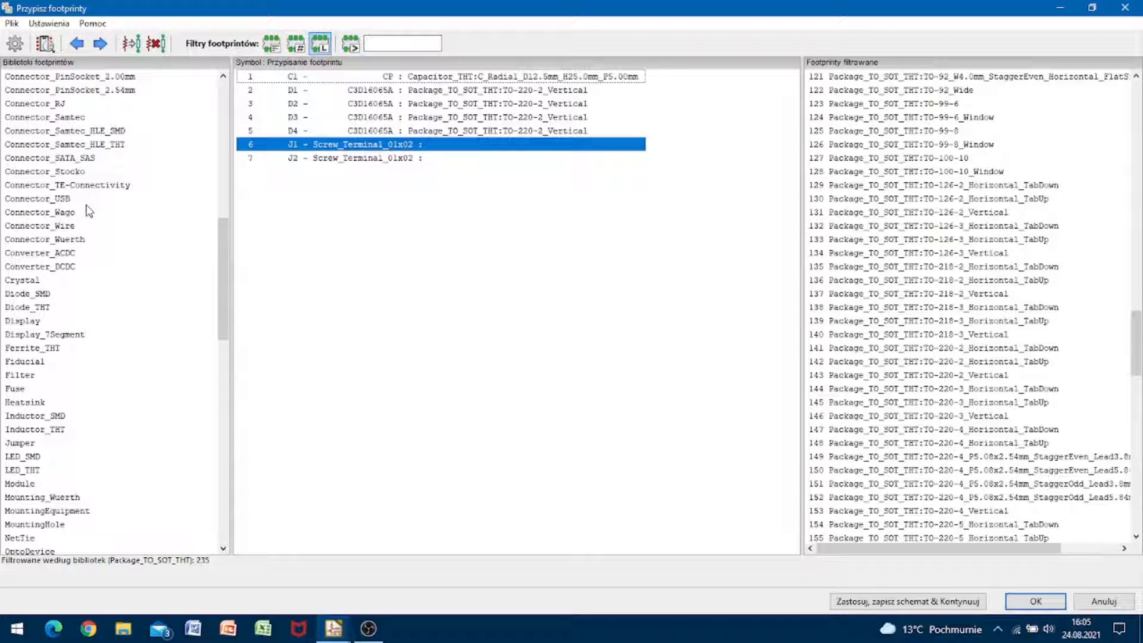
scroll(89, 210, "up", 1)
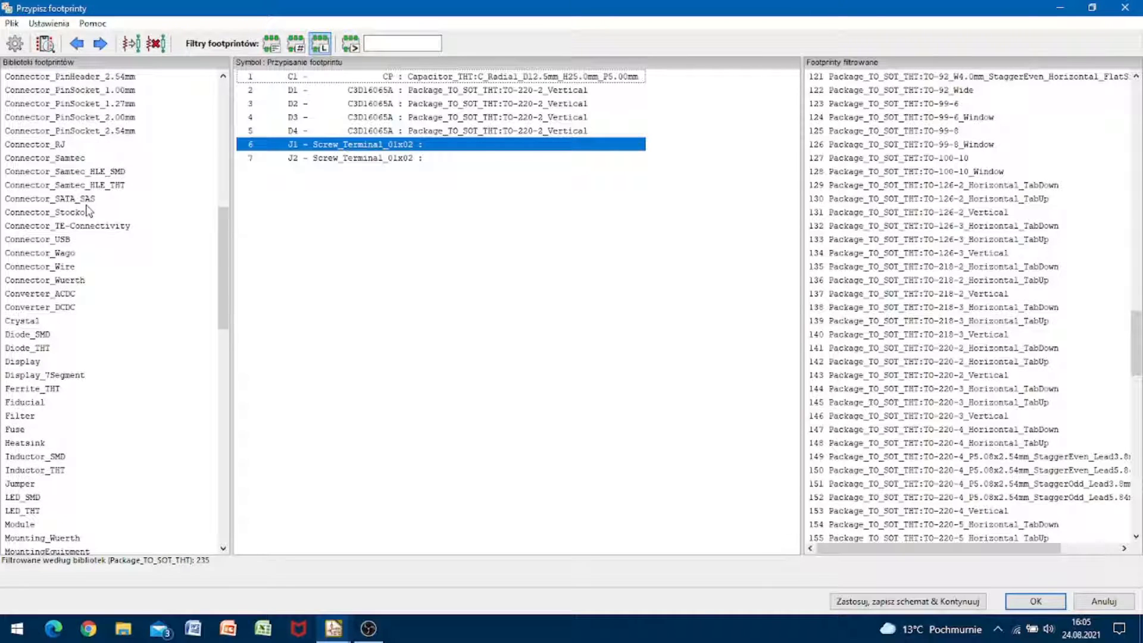
scroll(89, 211, "up", 1)
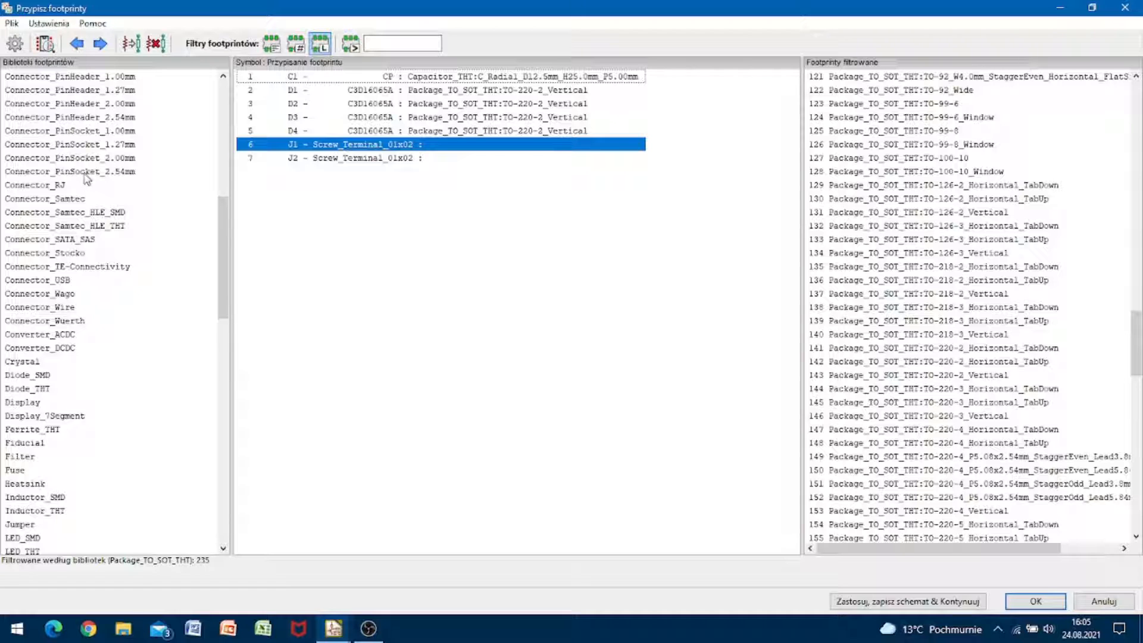
left_click(85, 172)
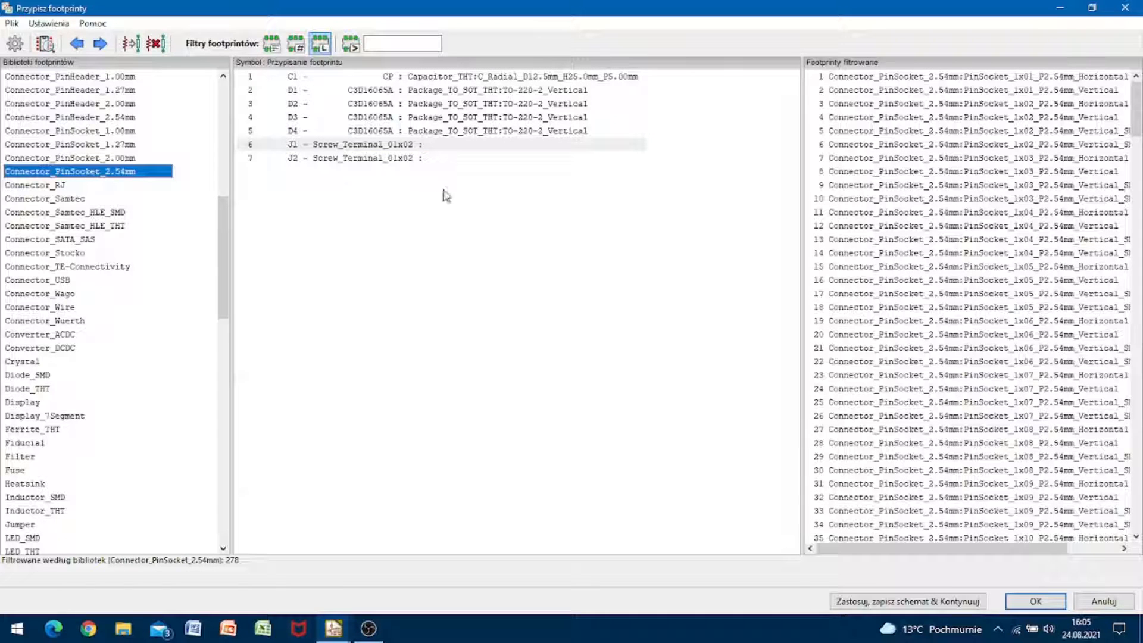
Inspect the PinSocket_1x02_P2.54mm_Vertical footprint and its rotated 3D model, and close both previews
left_click(872, 118)
right_click(872, 118)
left_click(899, 125)
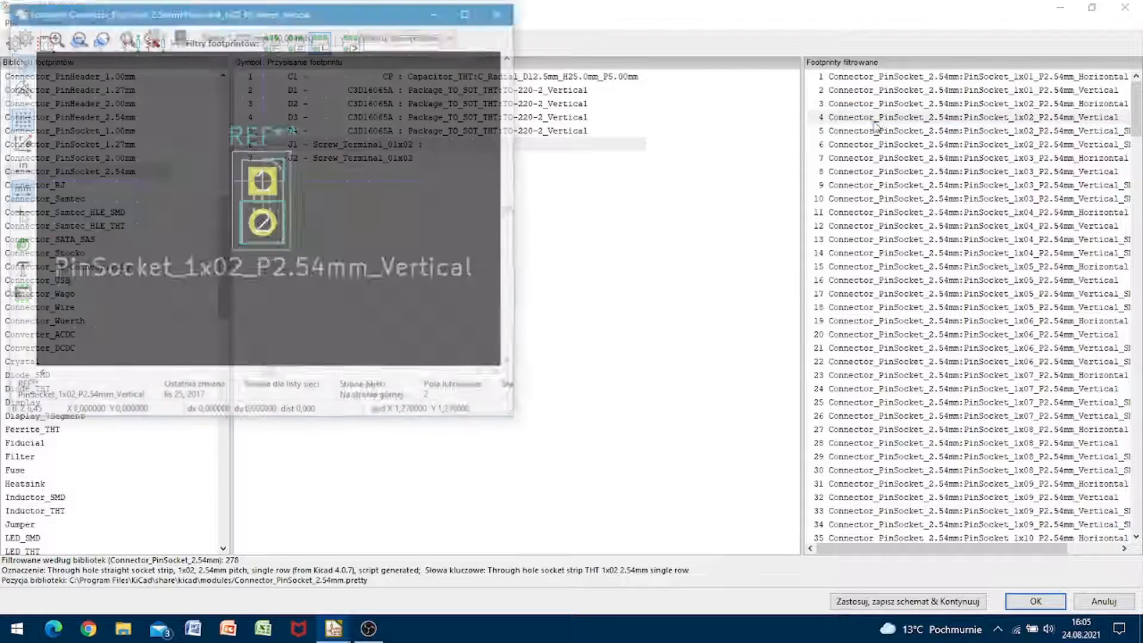
left_click(179, 35)
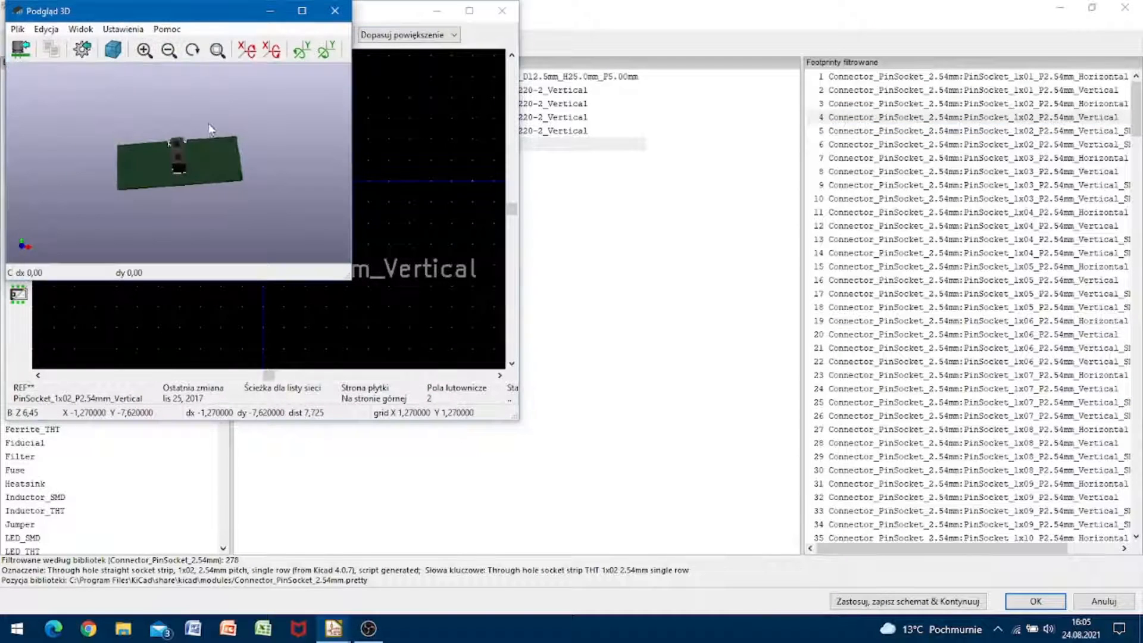
left_click_drag(235, 111, 250, 136)
left_click(334, 11)
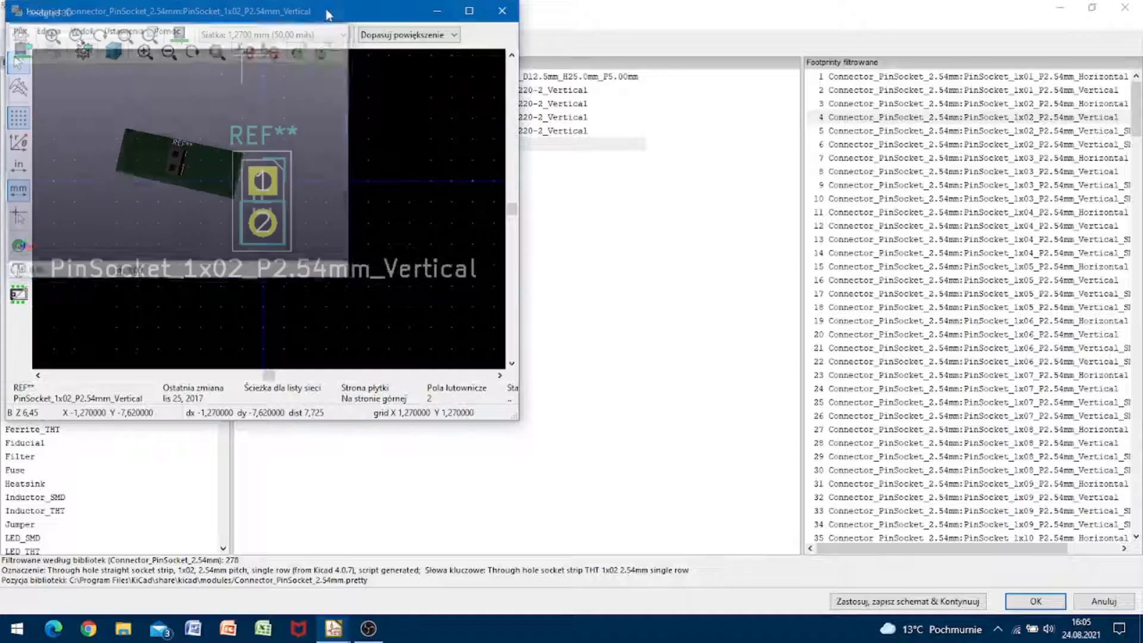
left_click(502, 11)
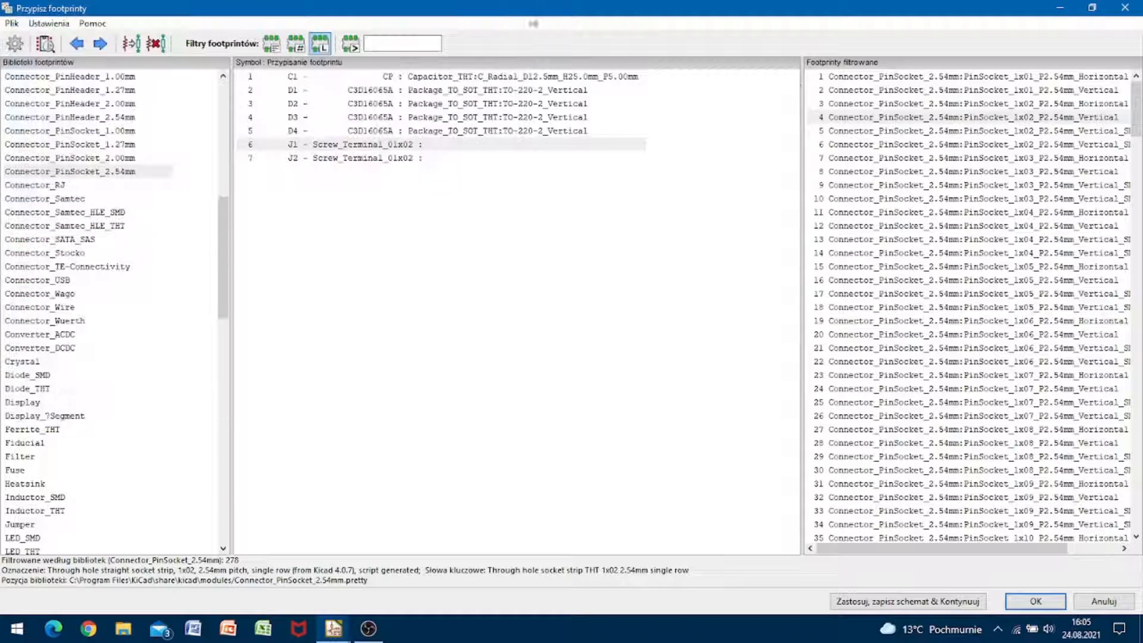
Assign the PinSocket_1x02_P2.54mm_Vertical footprint to J1 and J2, and apply the assignments while saving the schematic
double_click(850, 118)
double_click(850, 117)
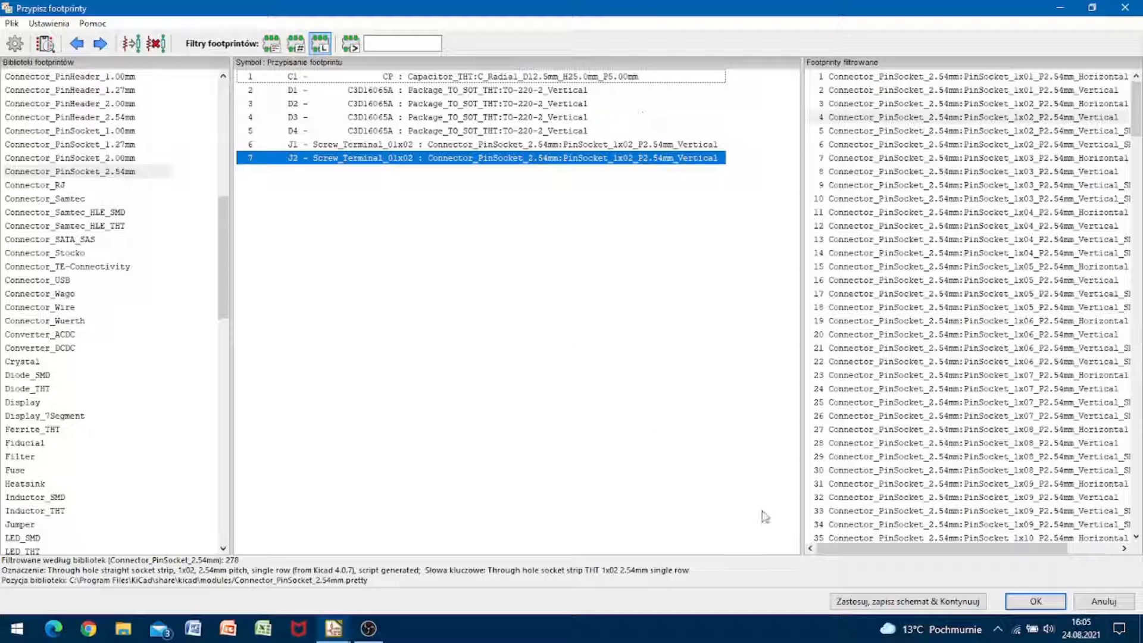
left_click(845, 600)
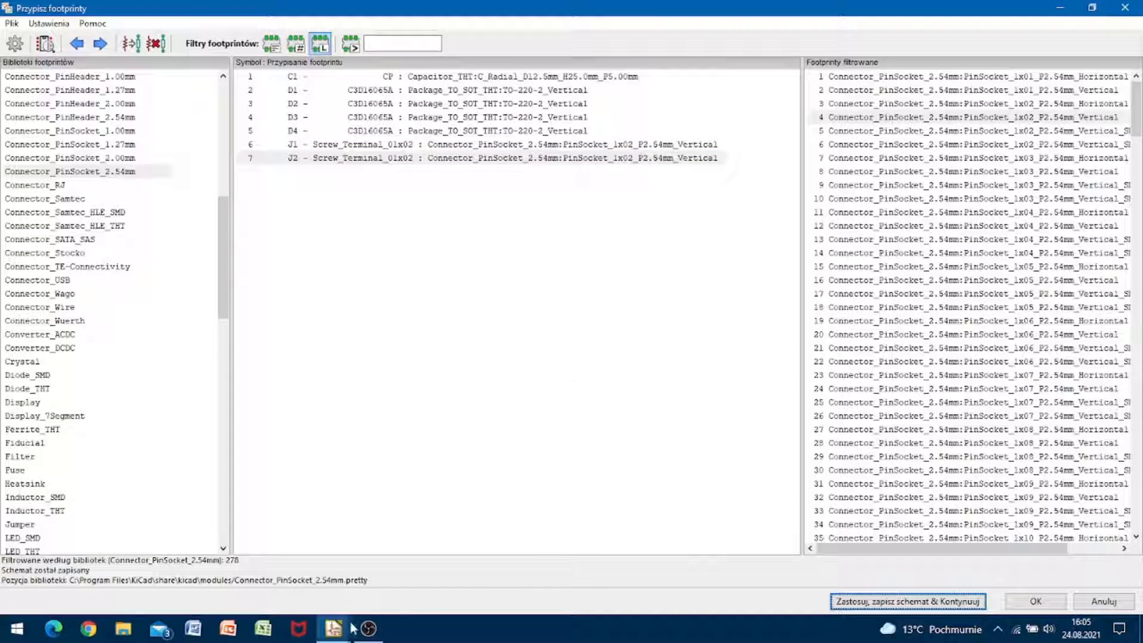
Return to the schematic, open its board in Pcbnew, and update the PCB from the schematic to bring in all footprints
mouse_move(333, 628)
left_click(333, 562)
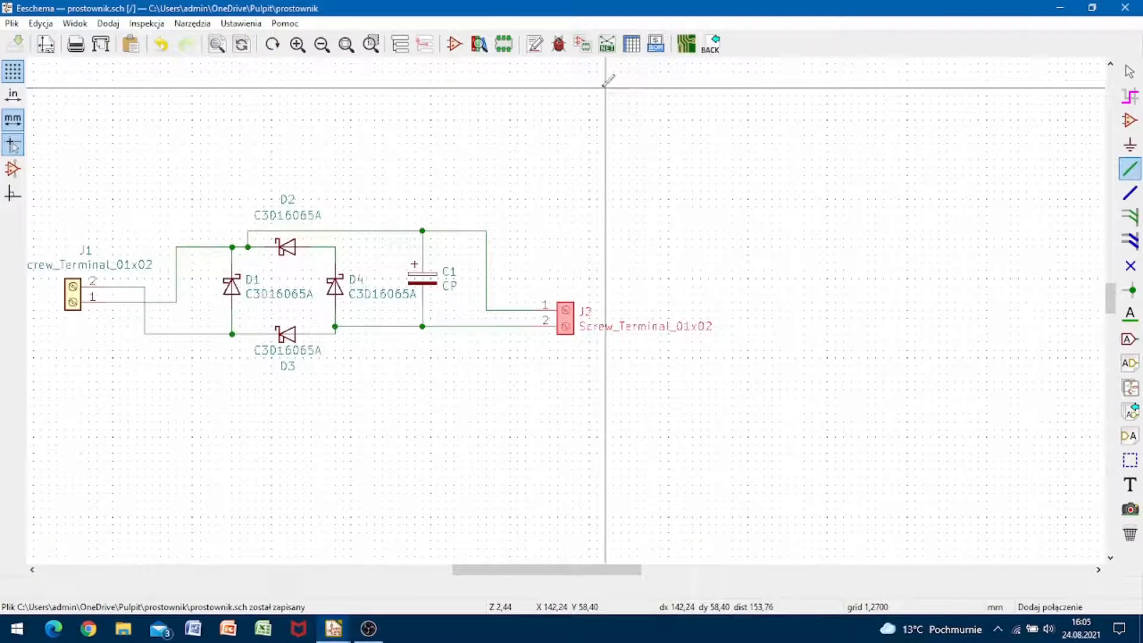
left_click(686, 44)
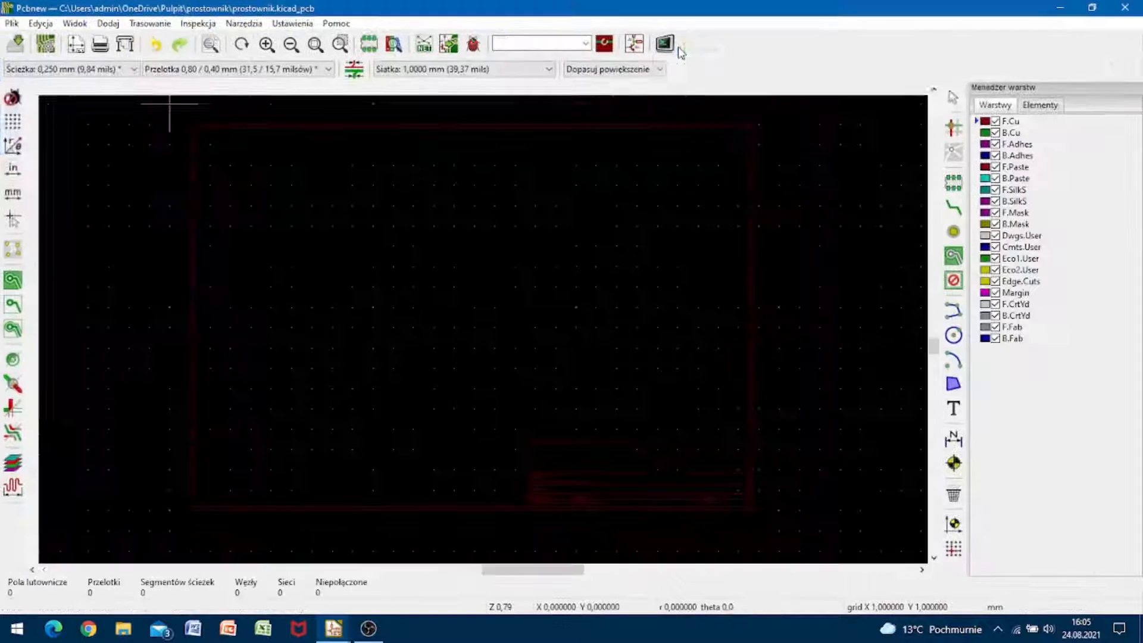
left_click(449, 45)
left_click(706, 458)
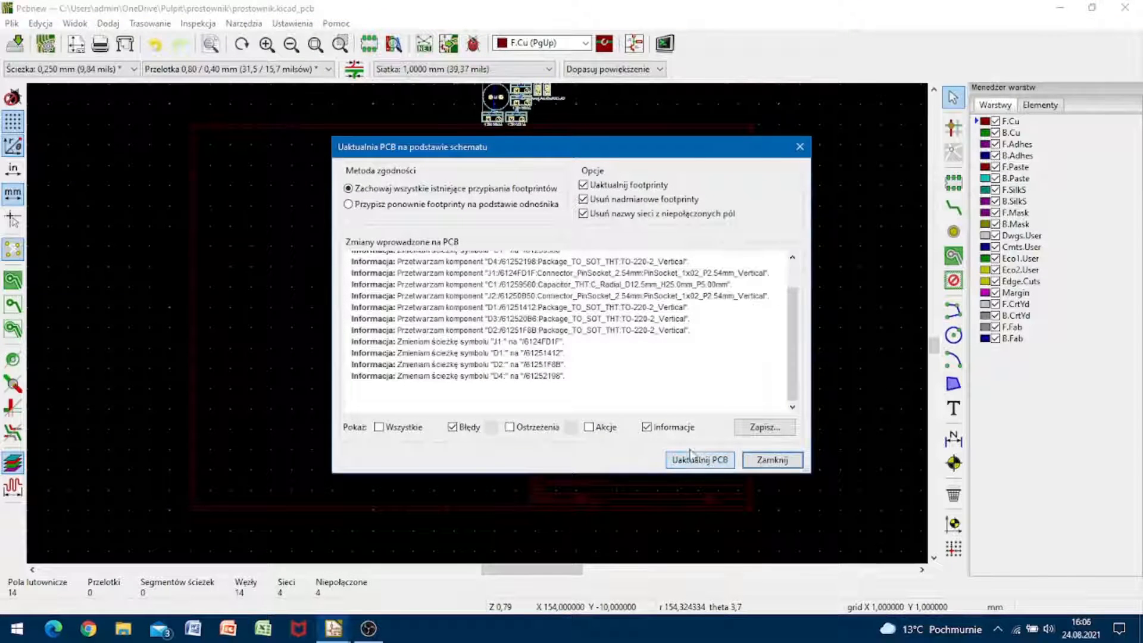
left_click(800, 146)
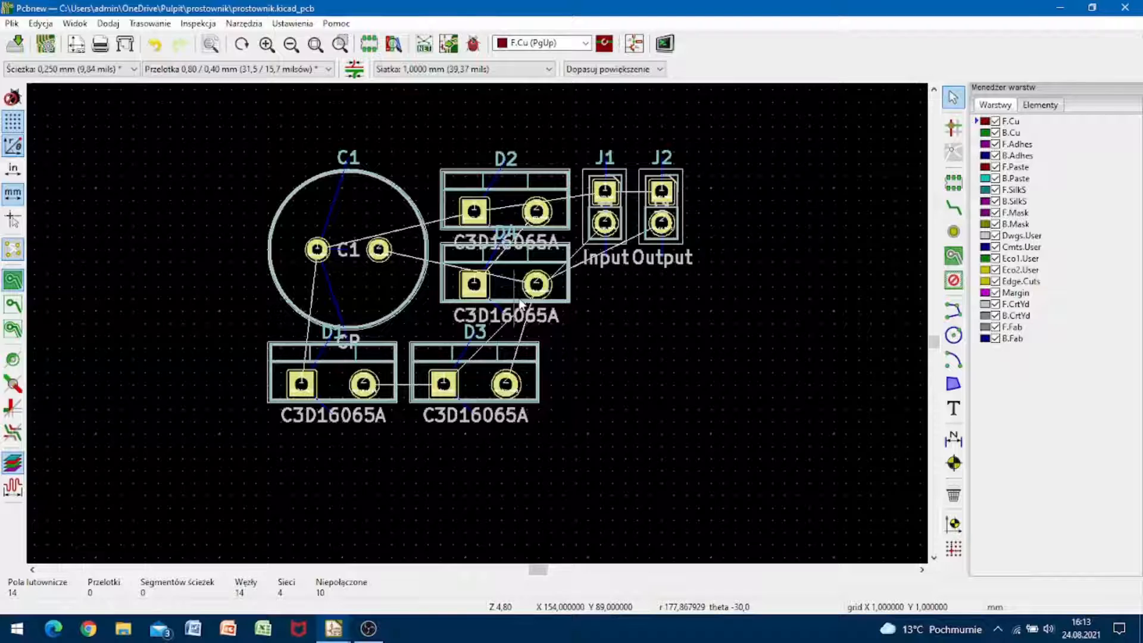
Move diode D1 to the free area below connector J1, rotated to 270°
left_click(369, 365)
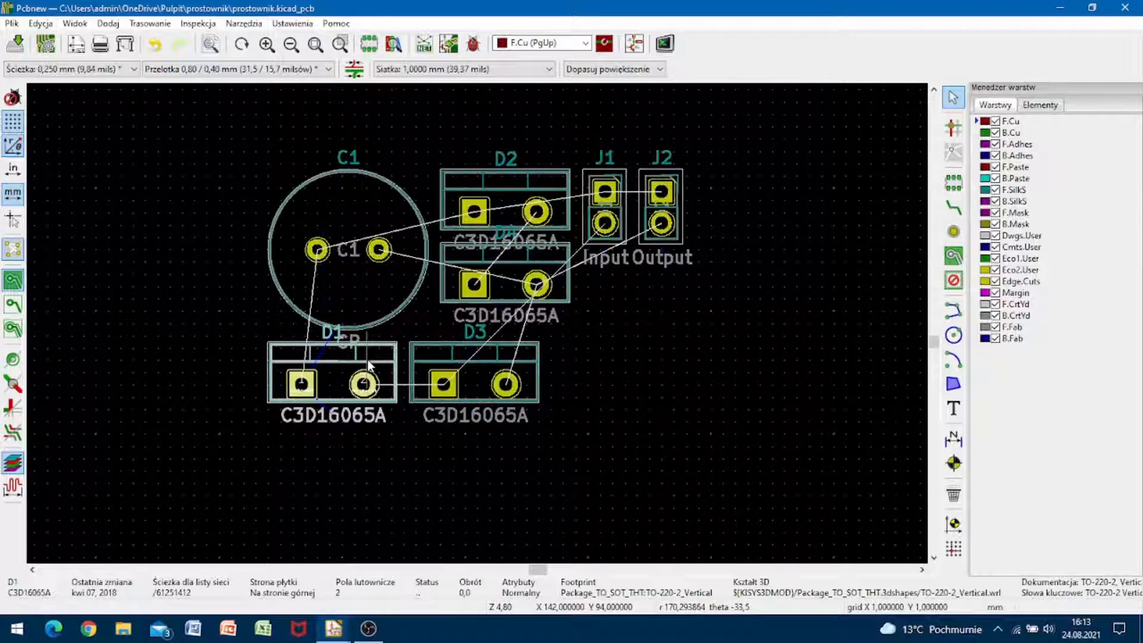
key("m")
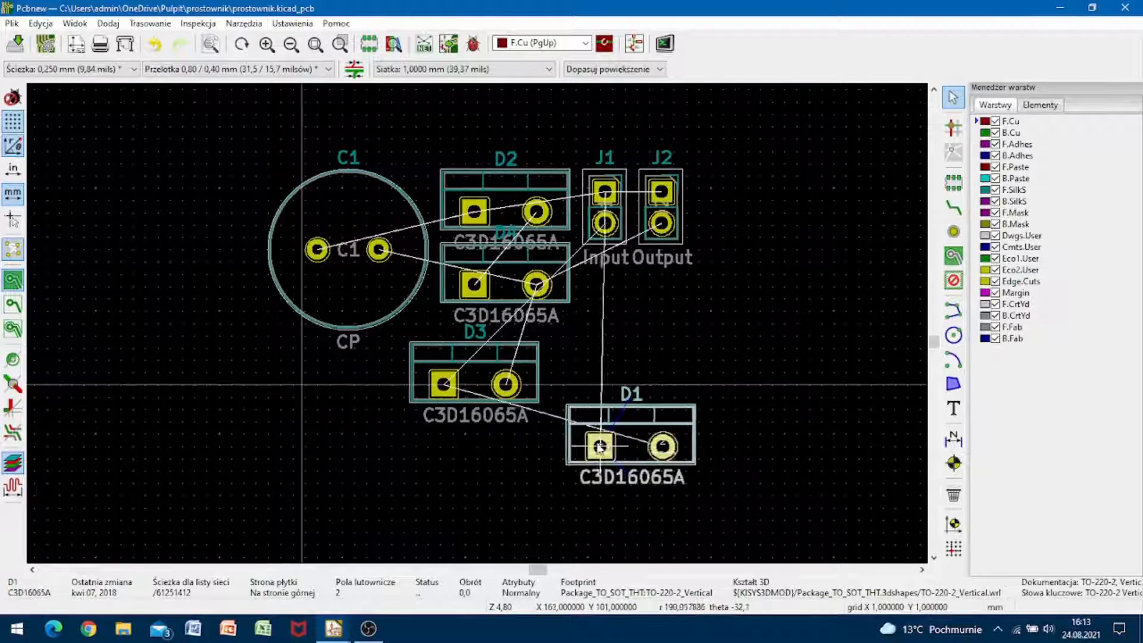
key("r")
key("r")
key("r")
key("r")
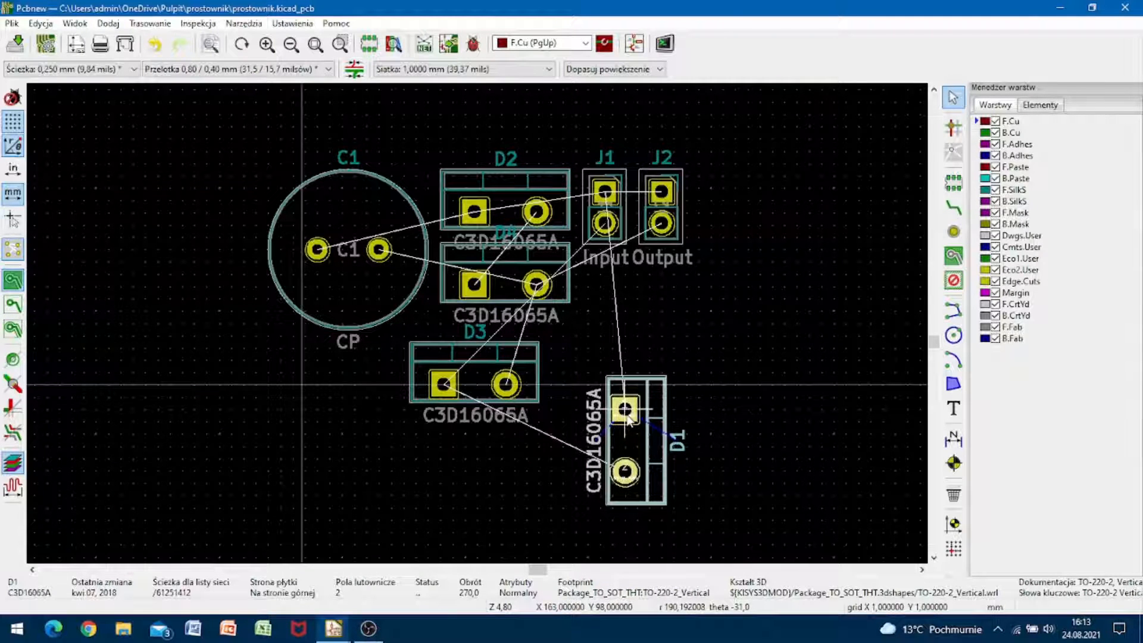
left_click(627, 427)
Move diode D2 directly above D1, rotated to 270° and aligned with it in one column
left_click(499, 194)
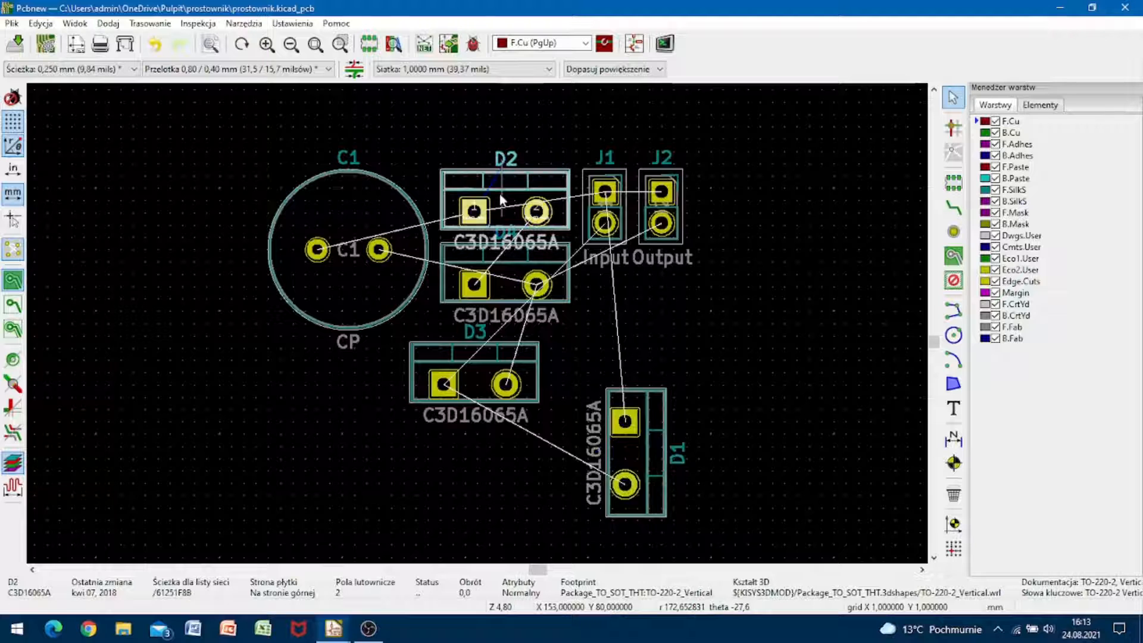
key("m")
key("r")
key("r")
key("r")
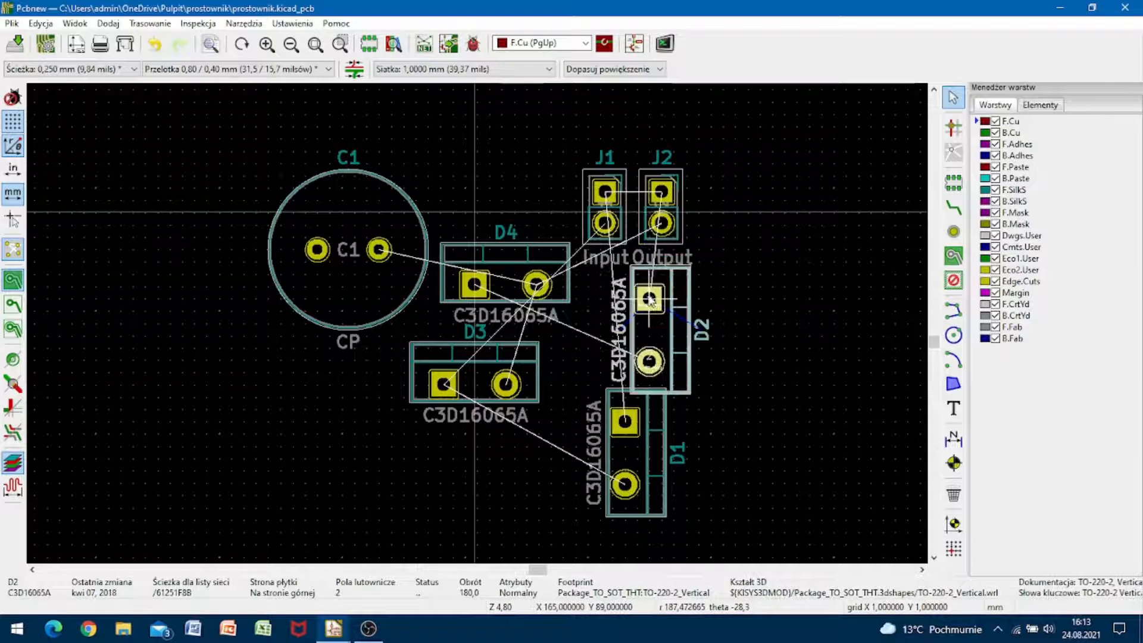
left_click(631, 285)
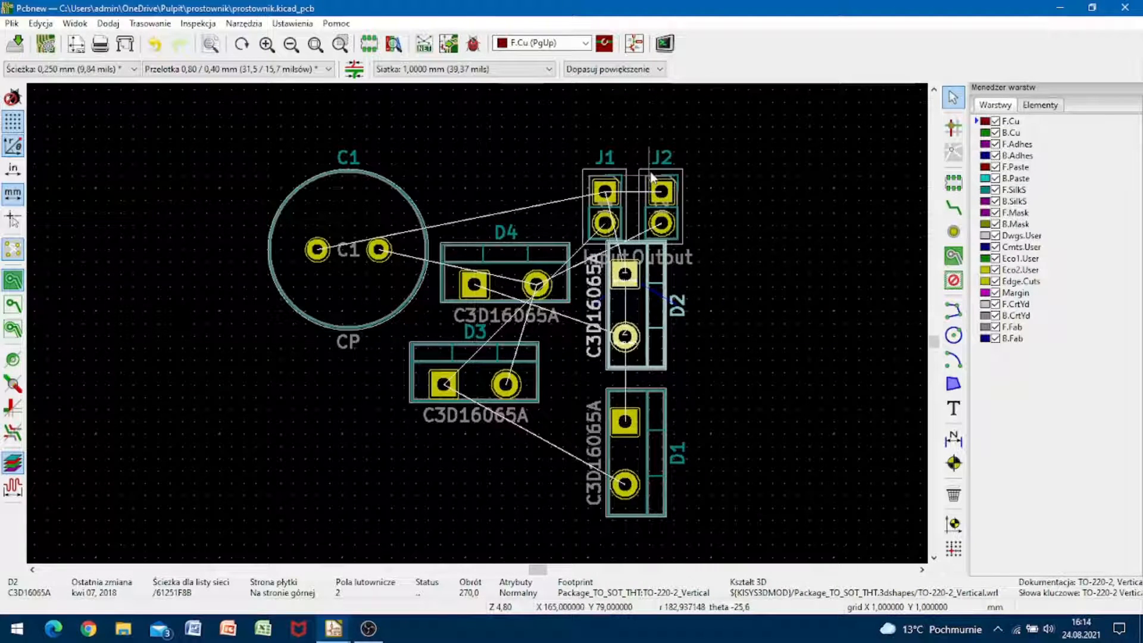
Move connector J2 above capacitor C1 and place J1 beside it, clearing the space above D2
double_click(661, 192)
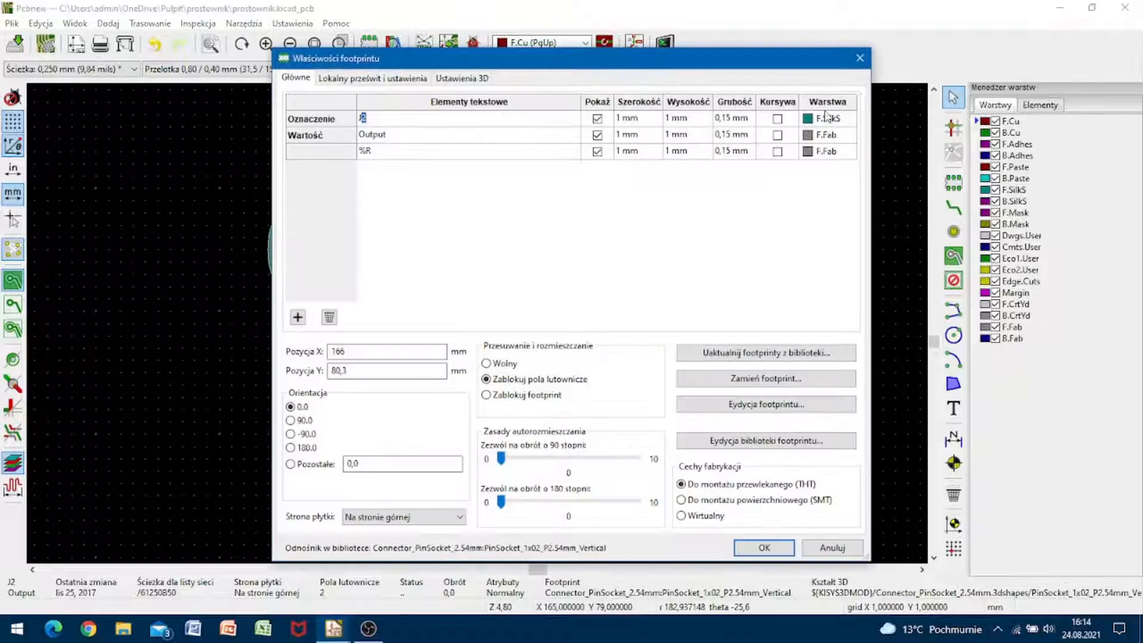
left_click(859, 58)
left_click_drag(661, 181, 415, 109)
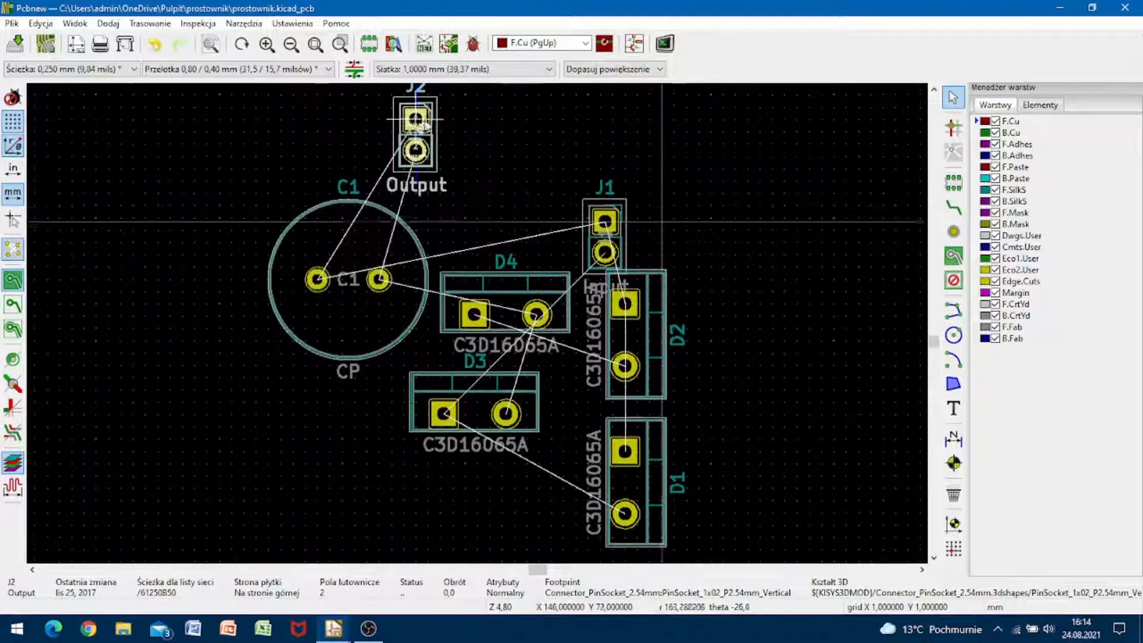
left_click(608, 213)
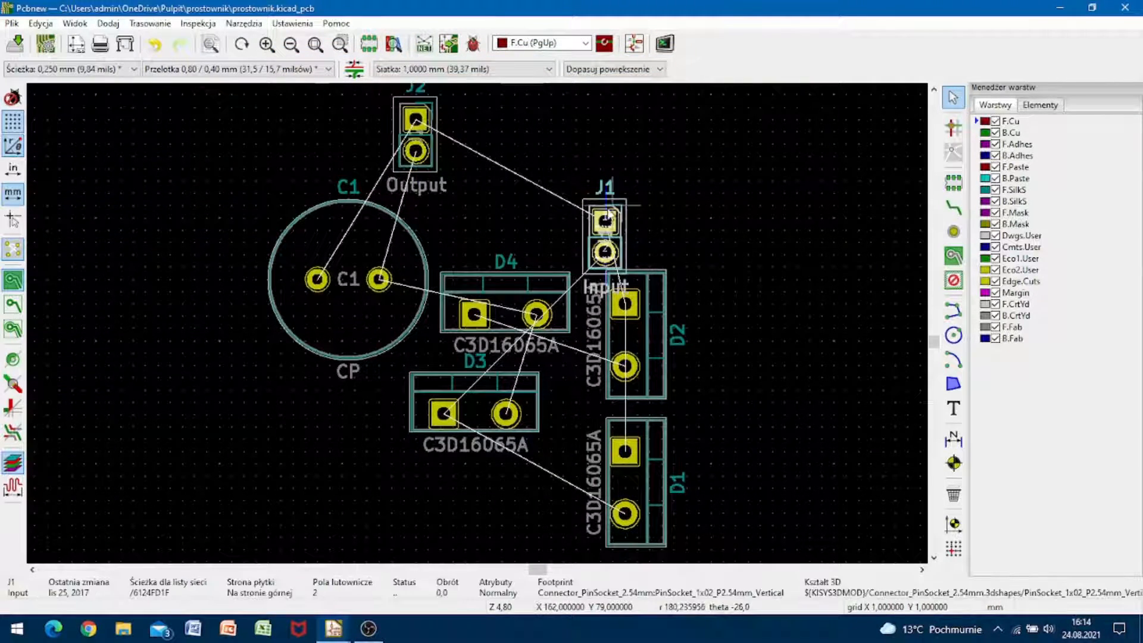
left_click_drag(605, 212, 484, 156)
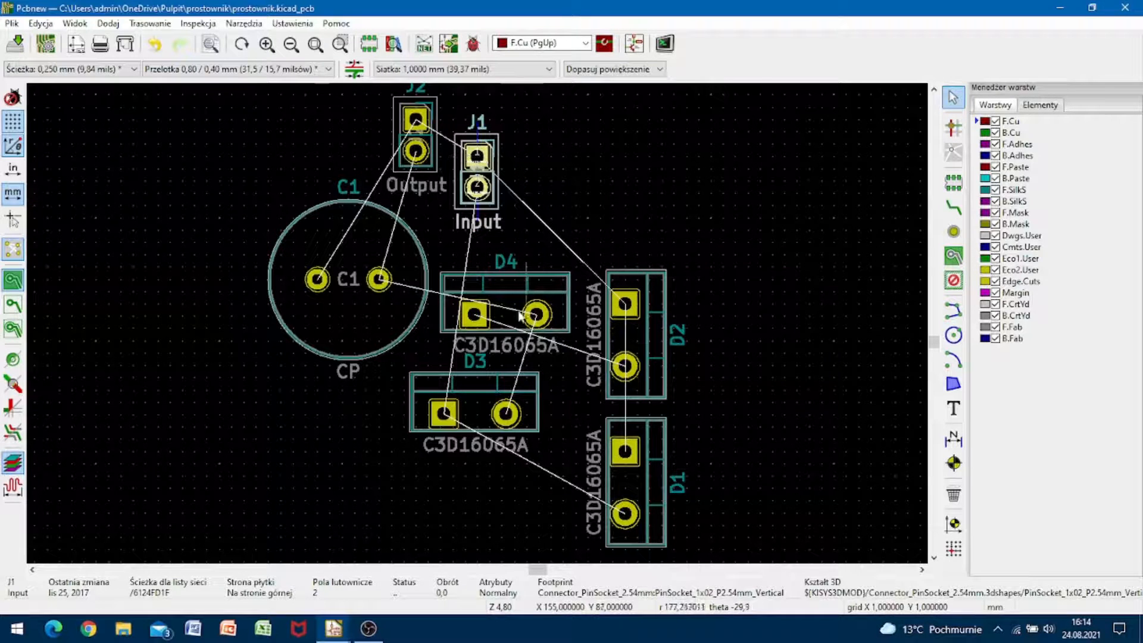
Move diode D3 directly above D2, rotated to 270° and aligned with the diode column
left_click(487, 397)
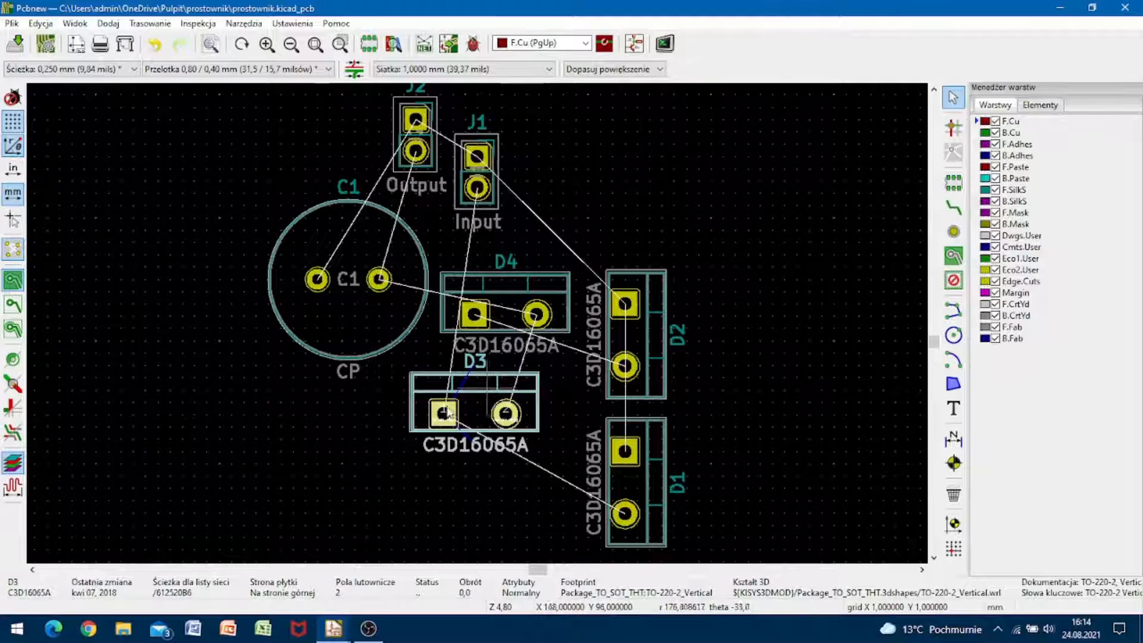
left_click_drag(487, 397, 629, 164)
key("r")
key("r")
key("r")
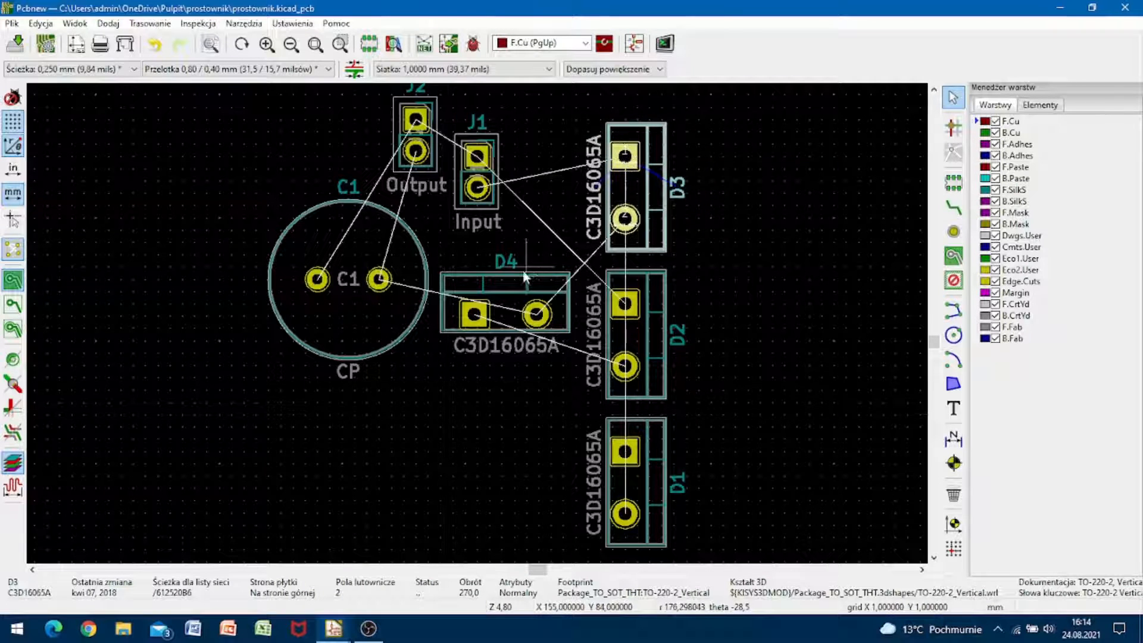
Move diode D4 directly above D3, rotated to 270° and aligned with the diode column
scroll(625, 178, "up", 1)
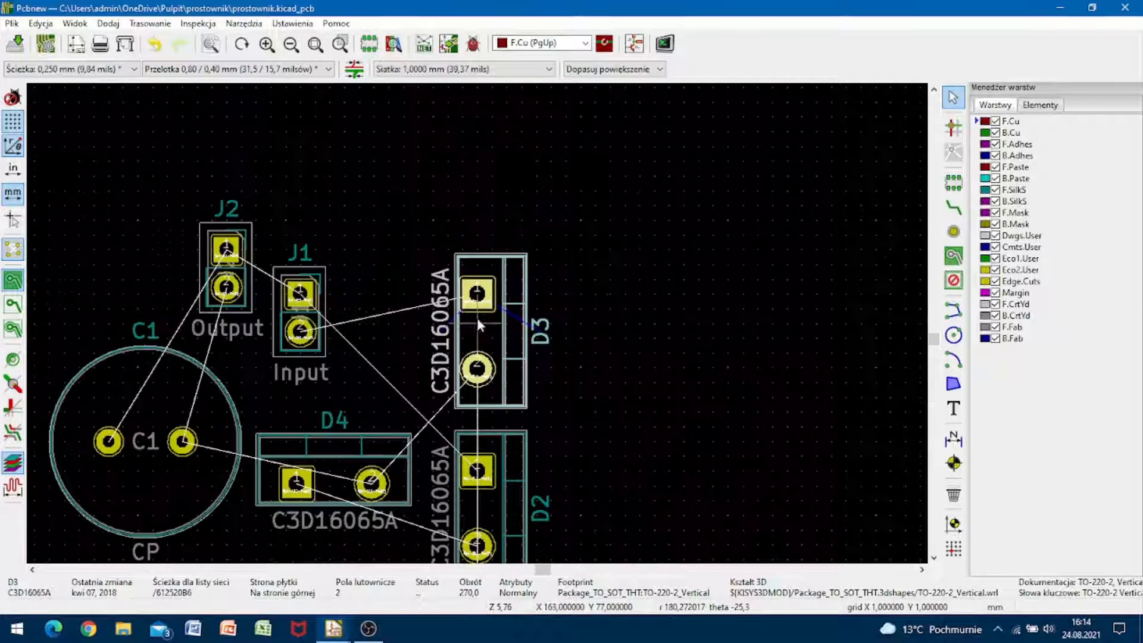
double_click(333, 475)
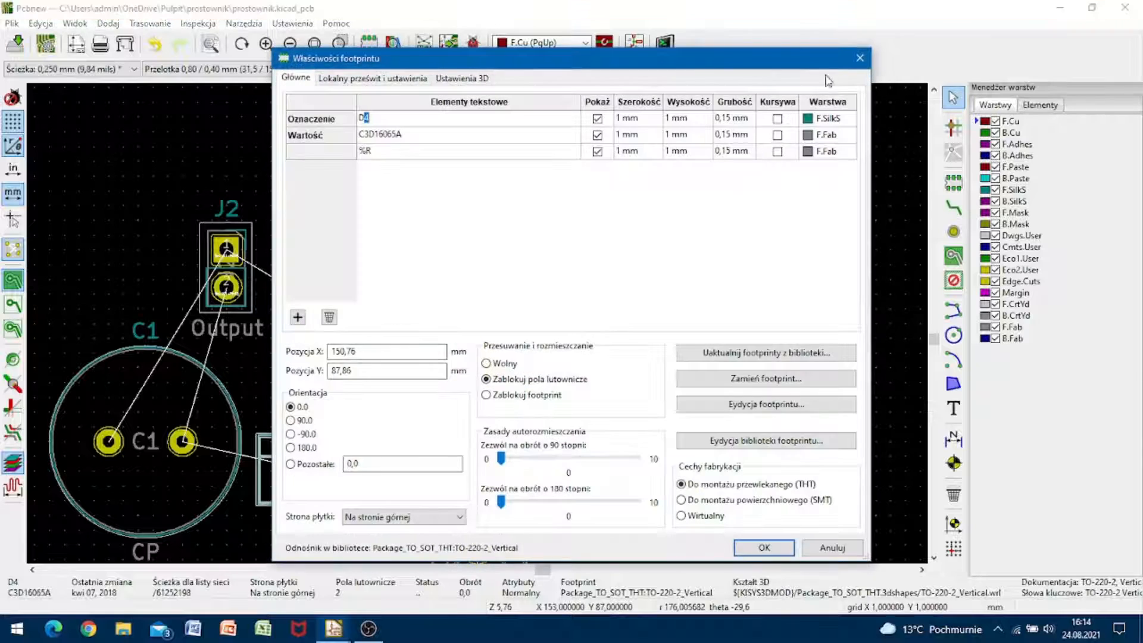
left_click(859, 58)
left_click_drag(337, 470, 484, 146)
key("r")
key("r")
key("r")
scroll(483, 146, "up", 2)
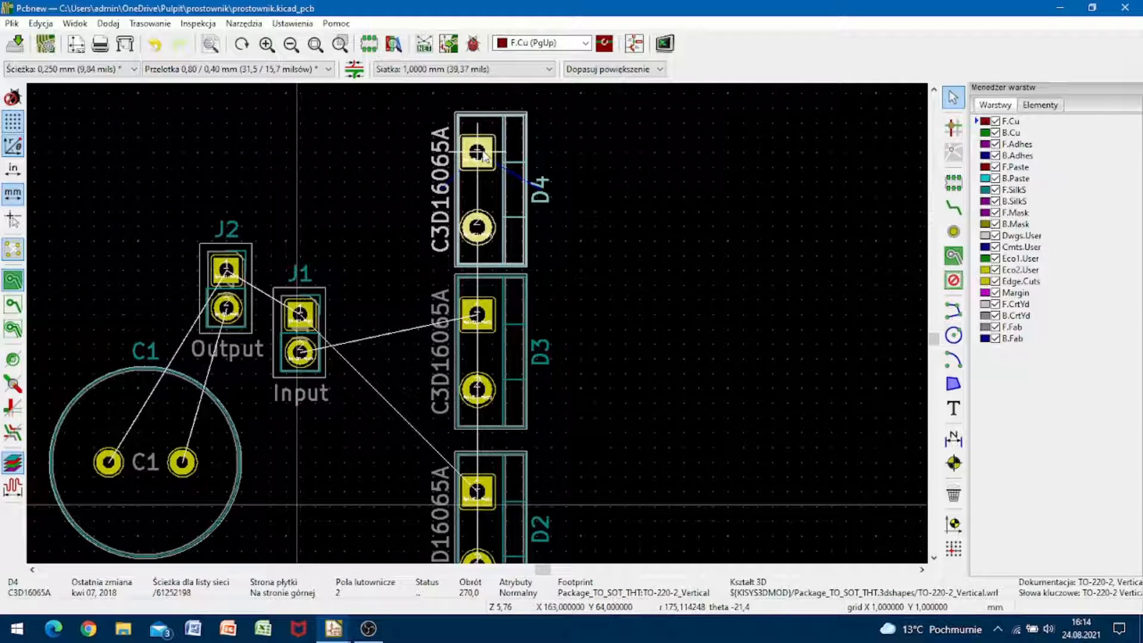
left_click(484, 156)
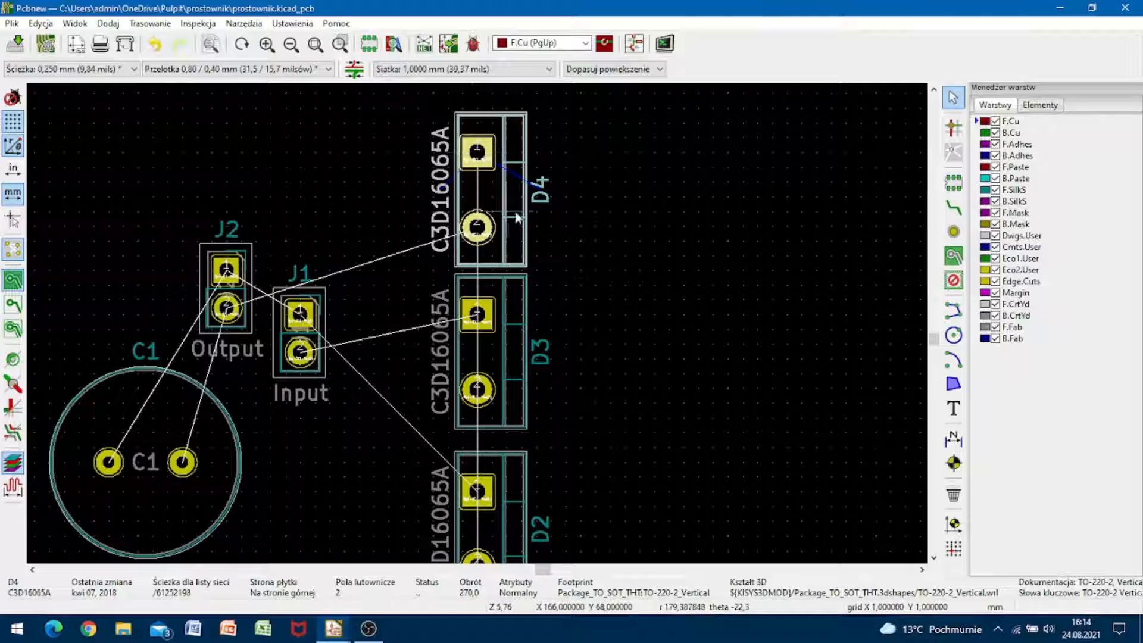
left_click(564, 205)
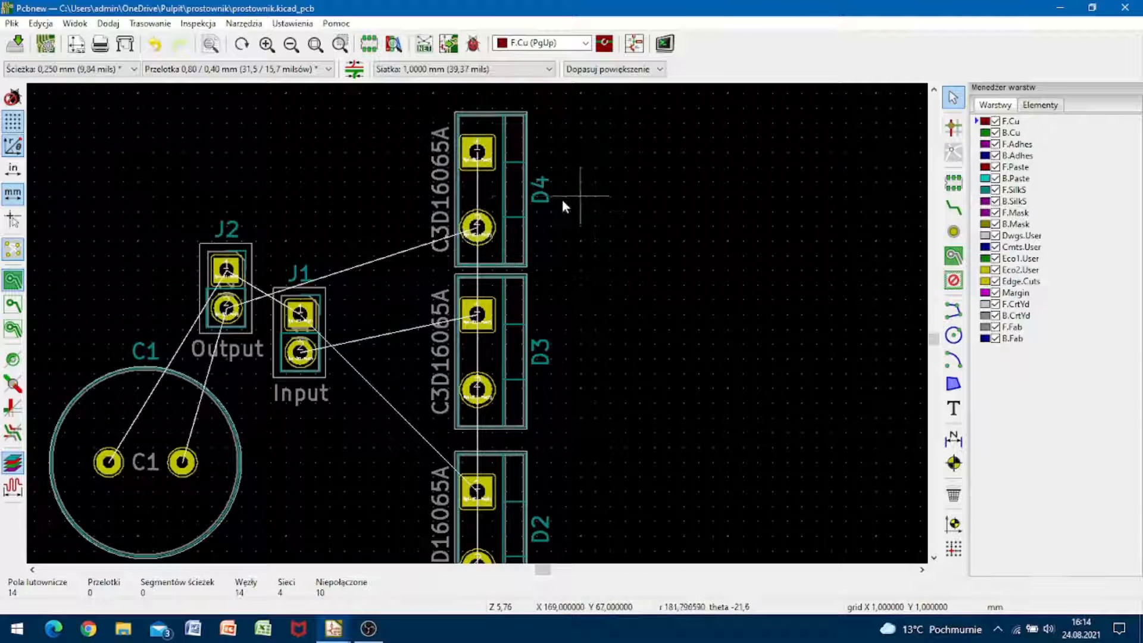
Shift D4 up by 1 mm to widen its gap to D3, keeping it in the column
left_click(498, 194)
key("m")
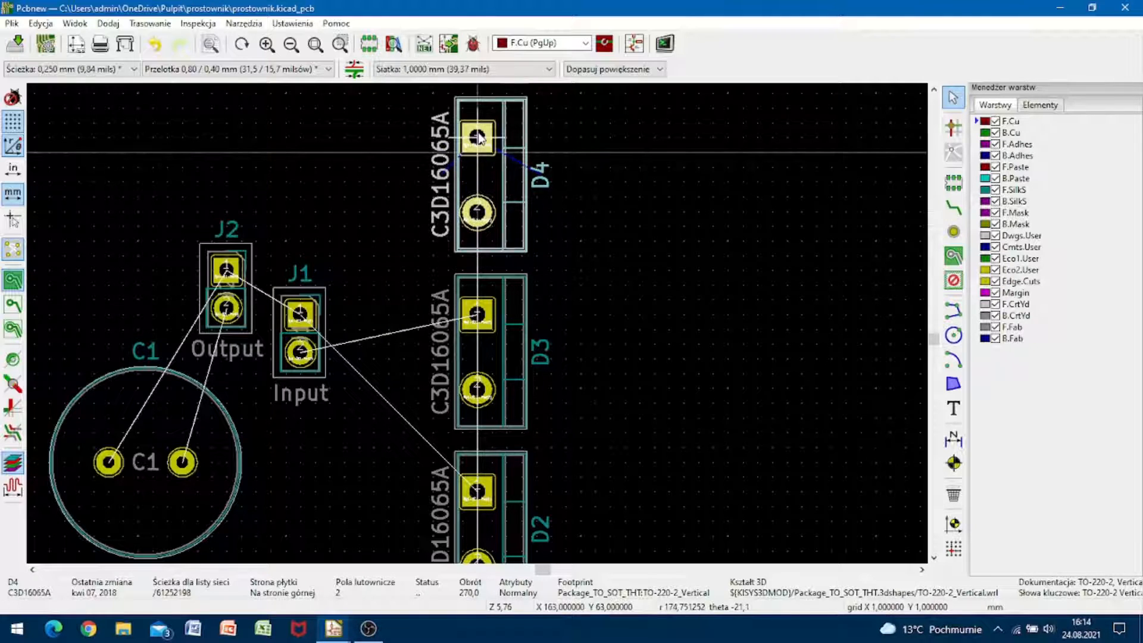
left_click(477, 138)
left_click(401, 261)
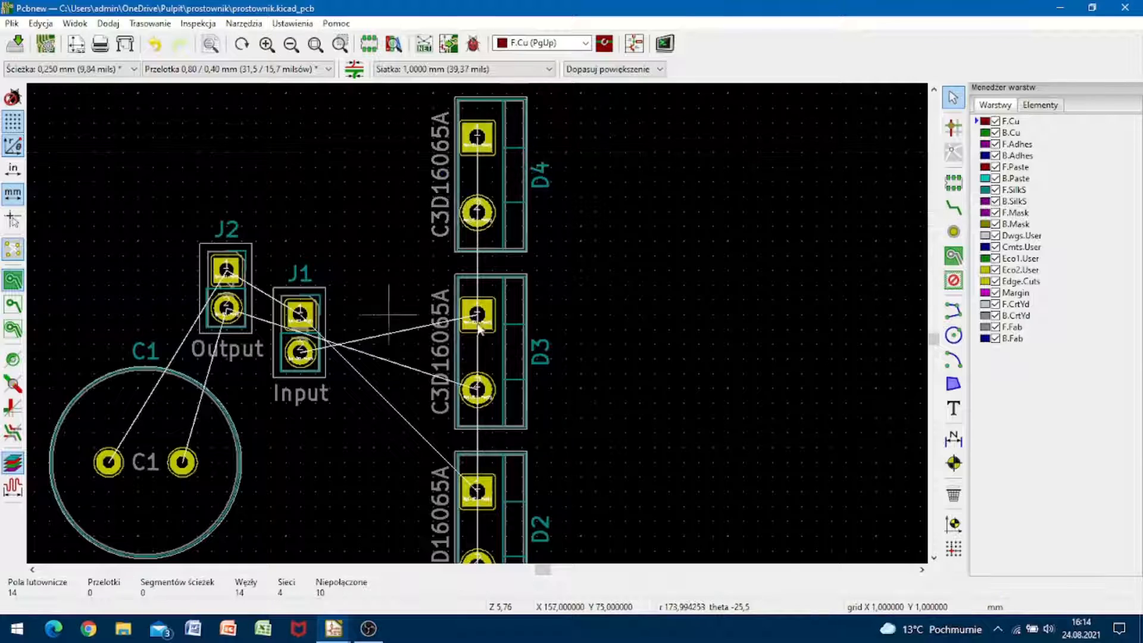
Move capacitor C1 closer to the diode column and shift connector J1 up so it clears the capacitor
scroll(401, 262, "down", 1)
scroll(484, 375, "down", 1)
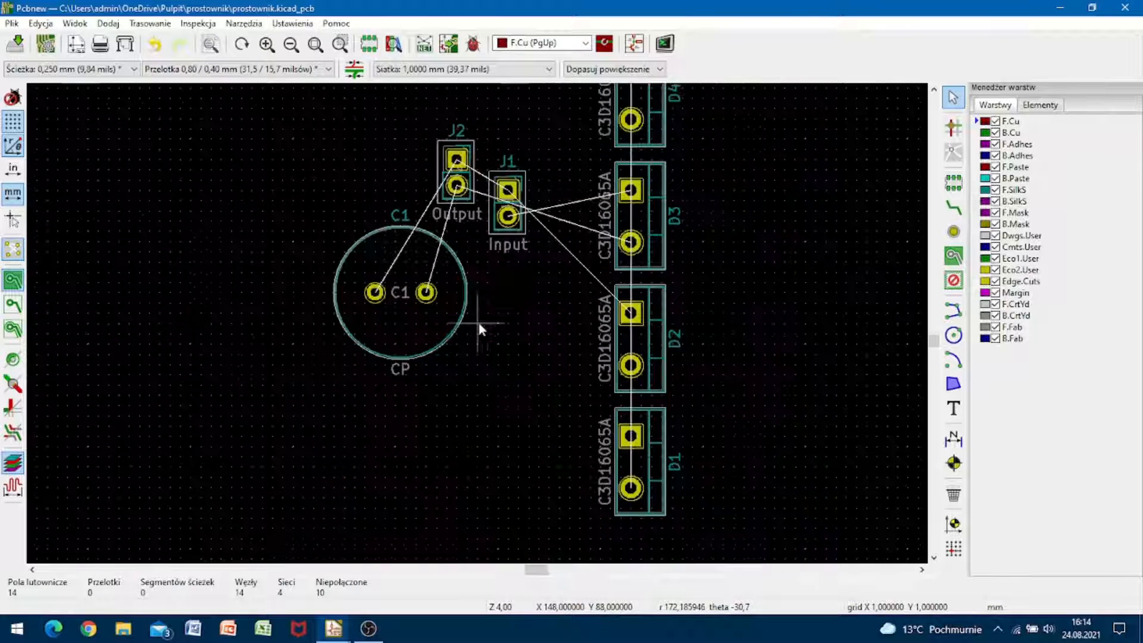
left_click(447, 296)
key("m")
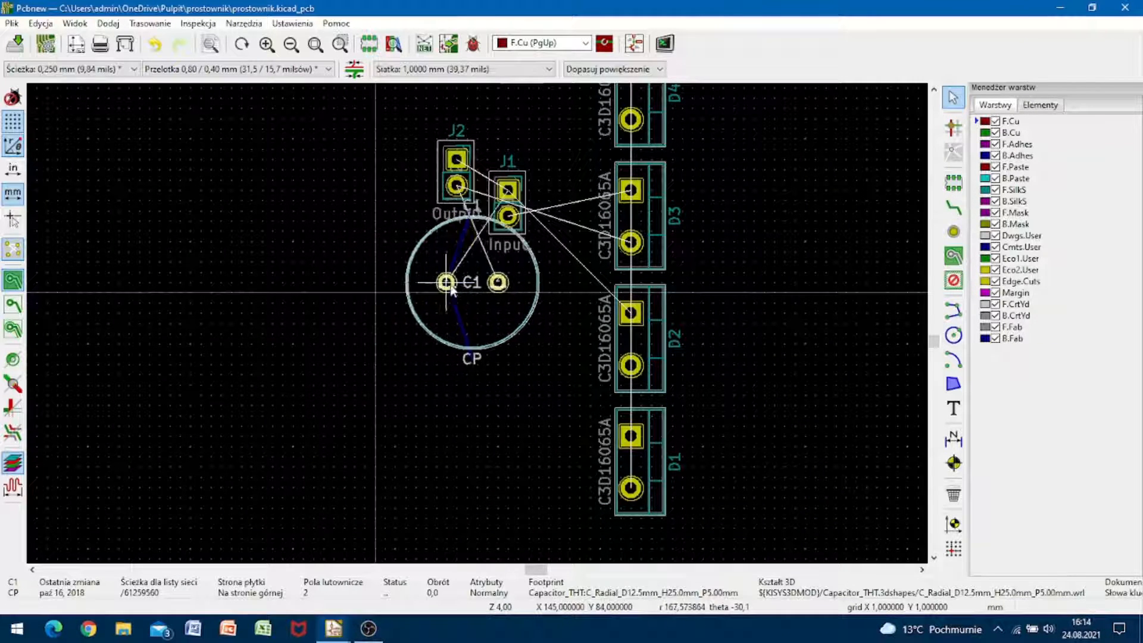
left_click(476, 294)
left_click(515, 181)
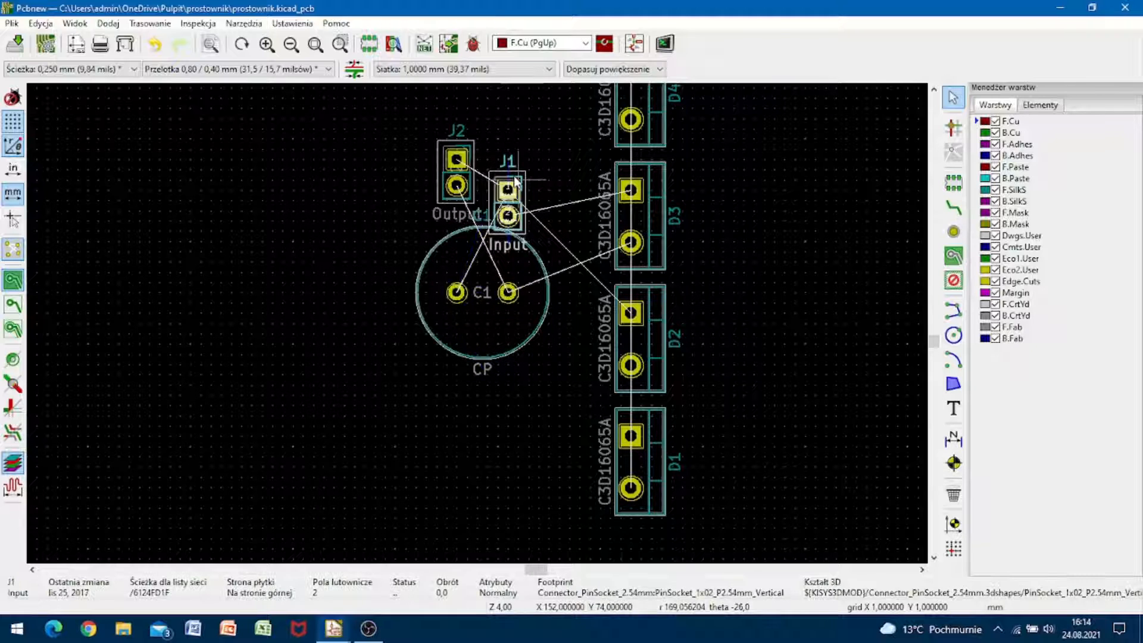
key("m")
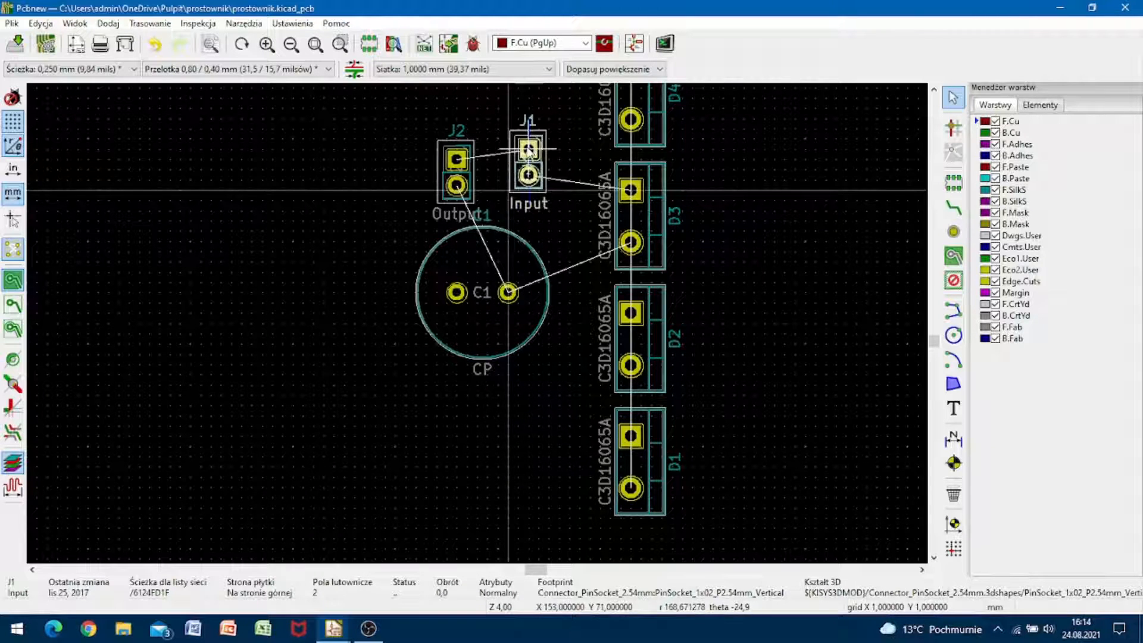
left_click(527, 149)
Move connector J2 below C1, rotated to 180°, with its square pad at X 152, Y 98 mm
left_click(470, 179)
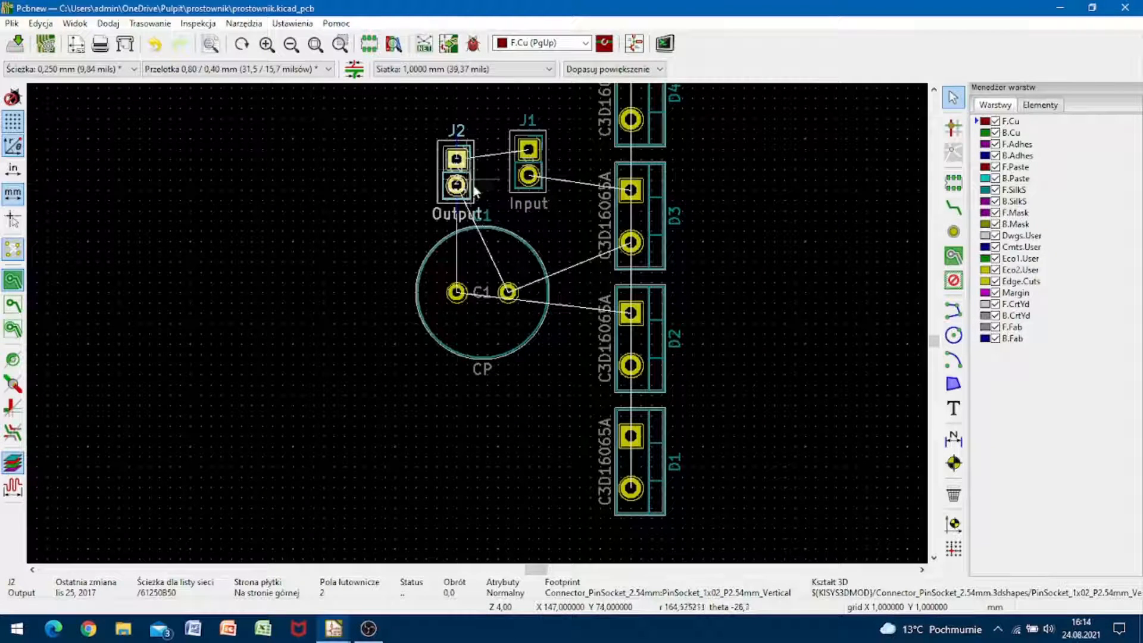
key("m")
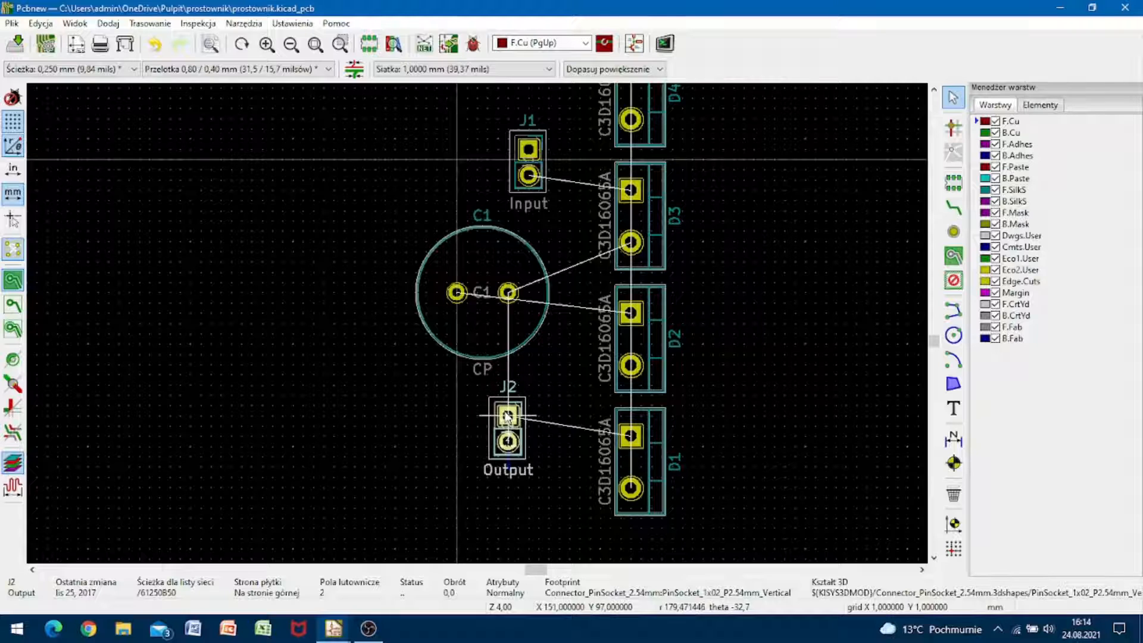
key("r")
key("r")
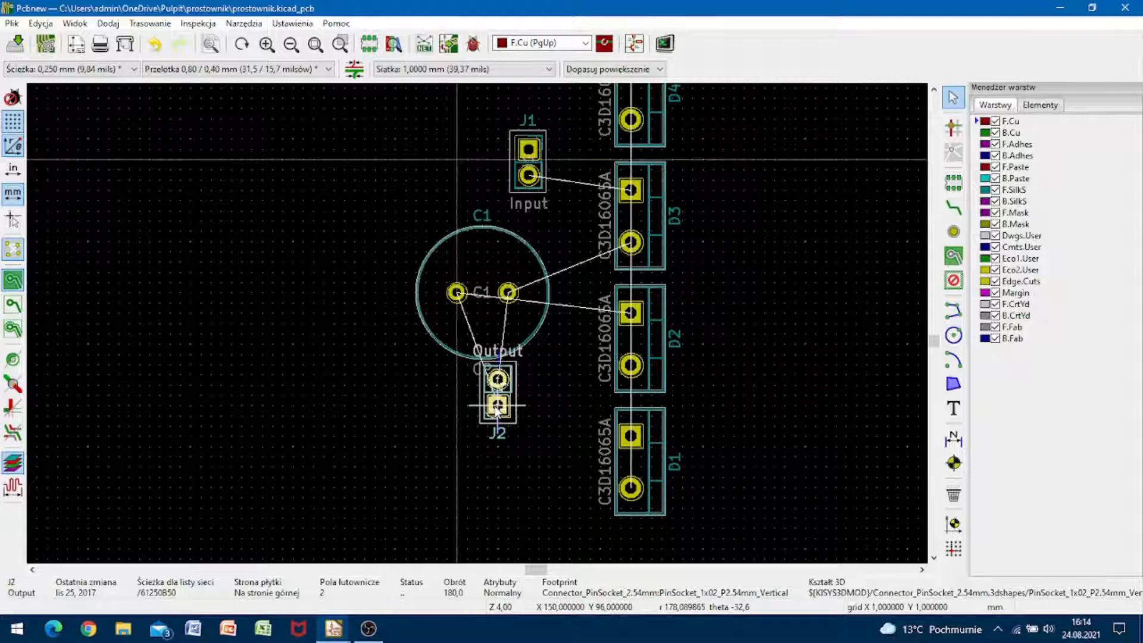
key("r")
key("r")
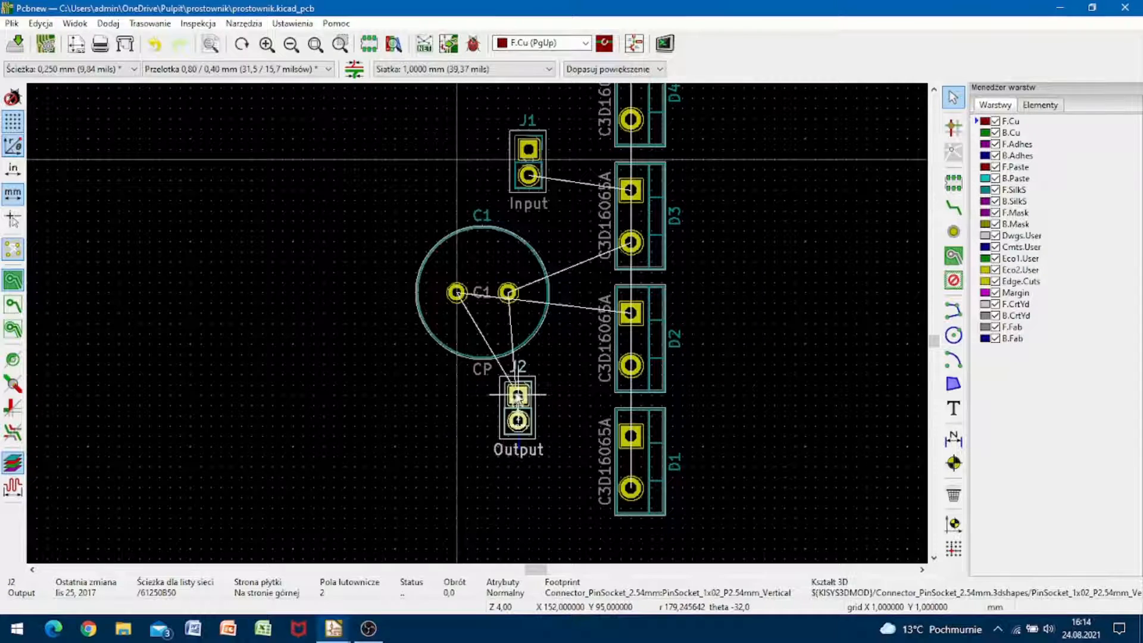
key("r")
key("r")
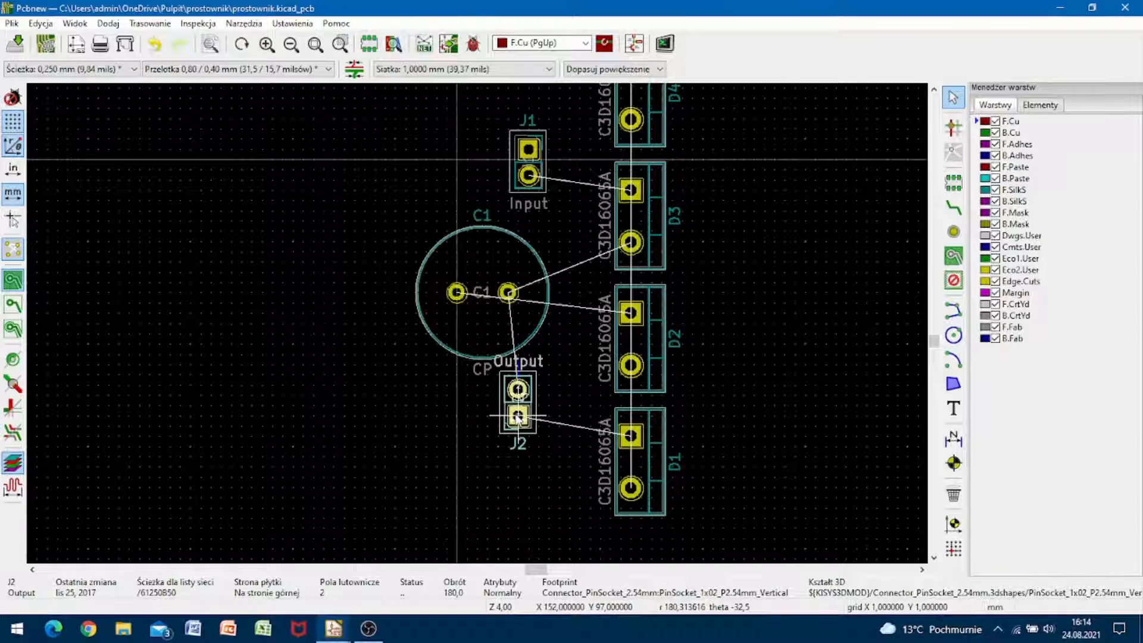
left_click(517, 425)
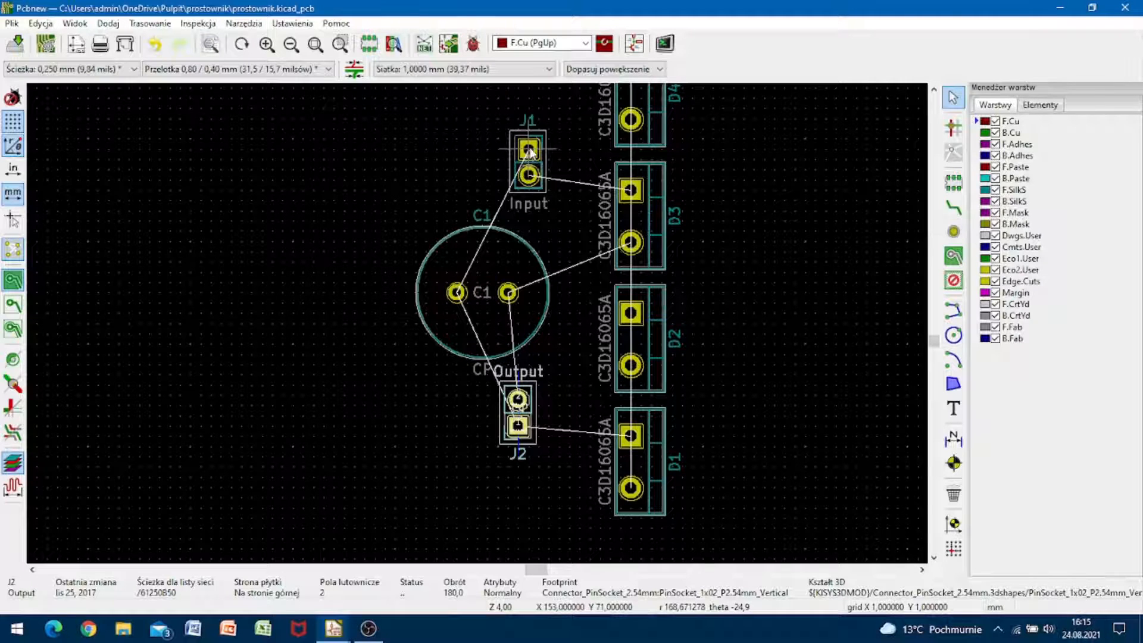
Move connector J1 to X 152, Y 72 mm so that it lines up vertically with J2
left_click(529, 151)
key("m")
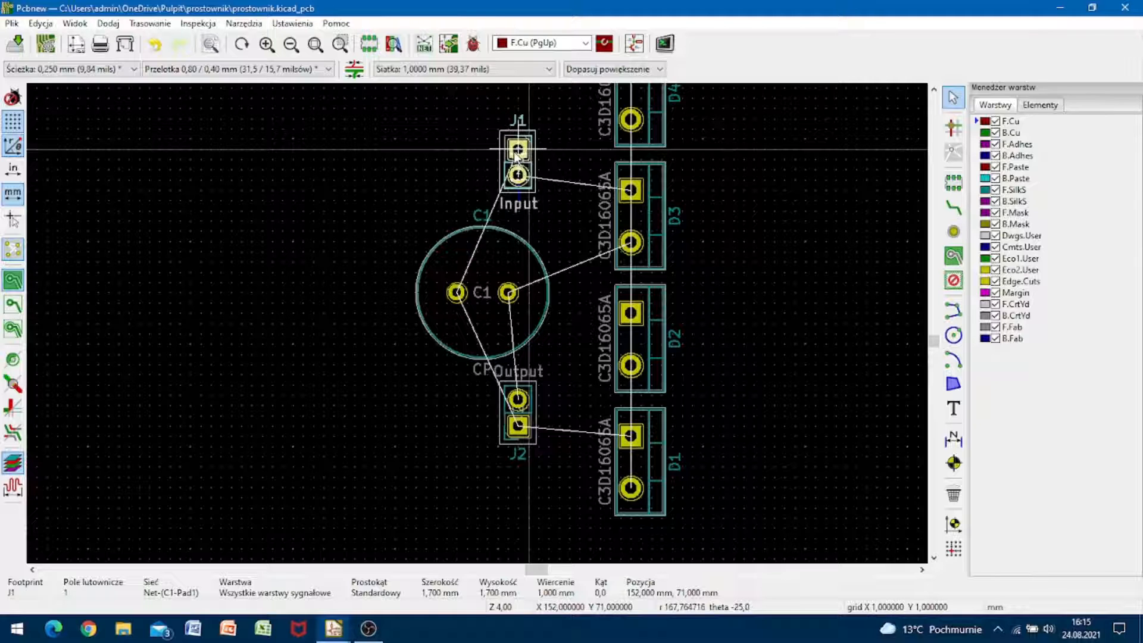
left_click(516, 164)
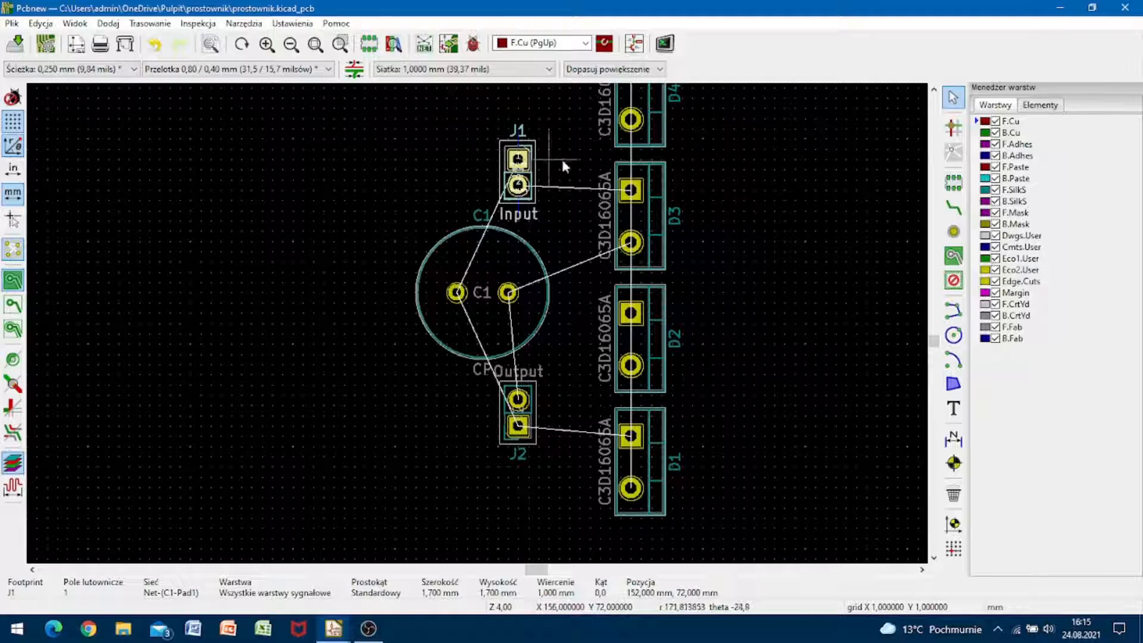
On the B.Cu layer, route tracks from C1 pad 1 to J1 pad 1 and from J1 pad 2 to D3 pad 1
scroll(709, 142, "down", 1)
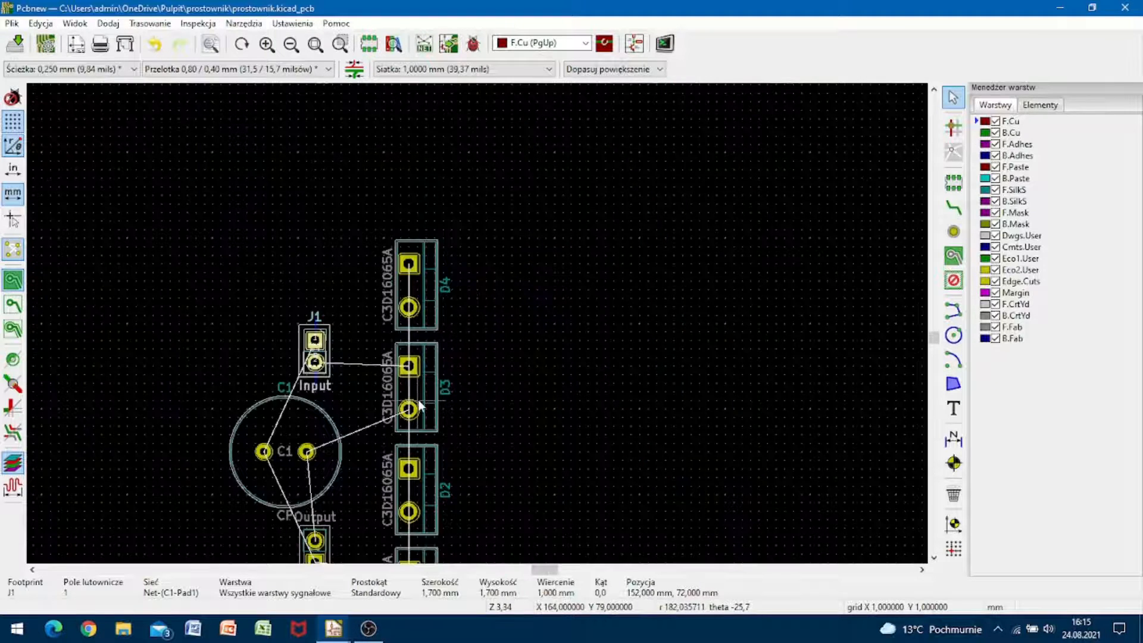
scroll(418, 400, "down", 1)
scroll(428, 401, "up", 1)
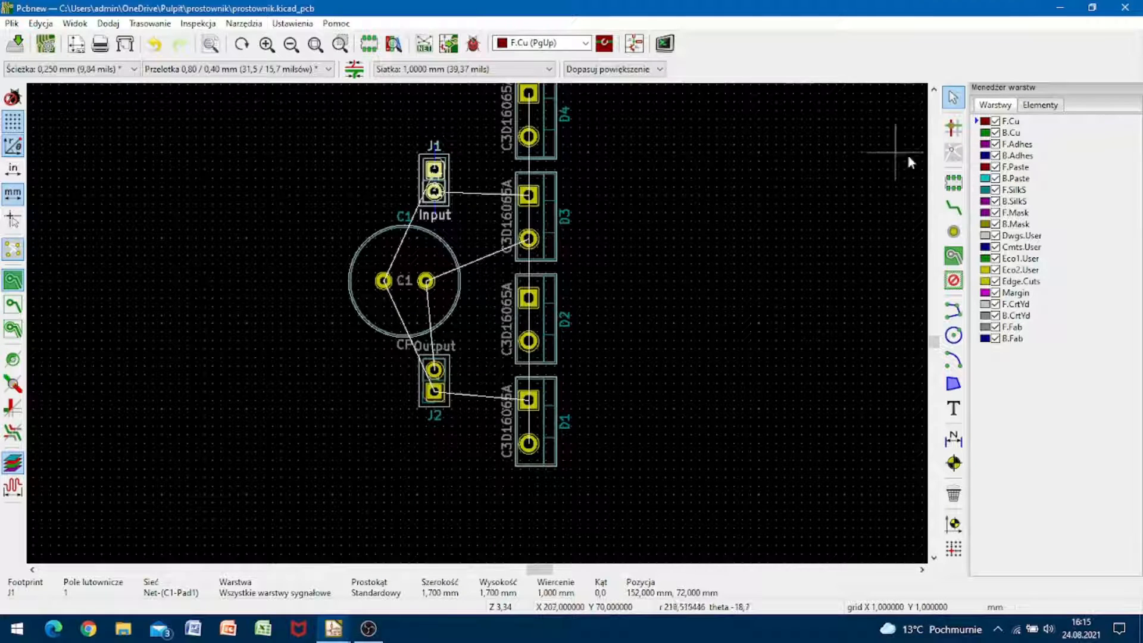
key("Page_Down")
left_click(952, 211)
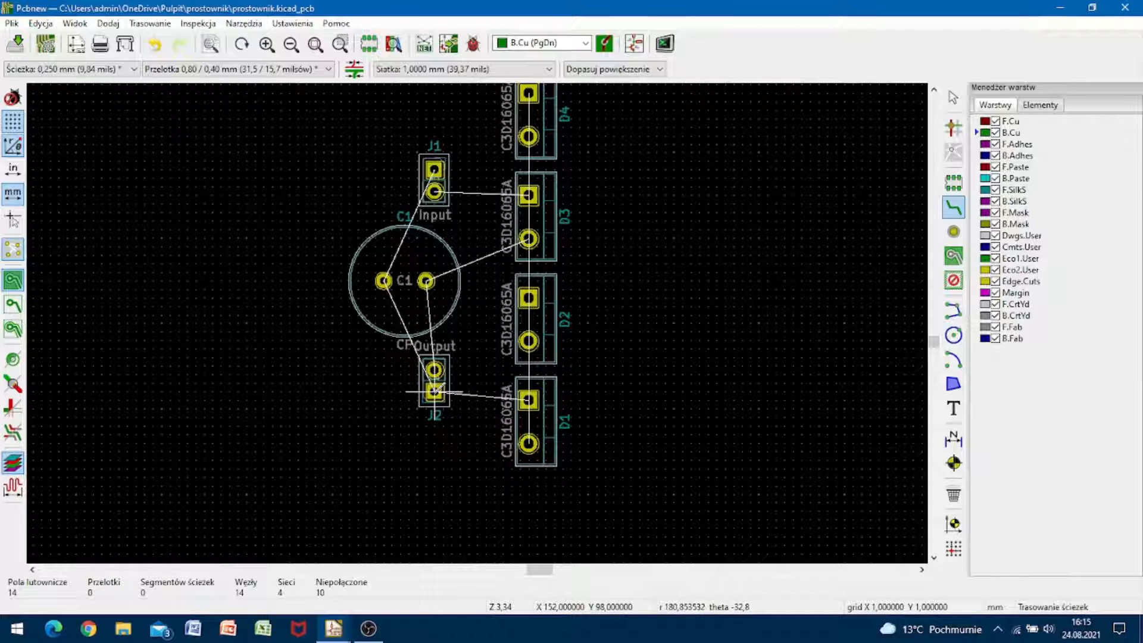
left_click(384, 279)
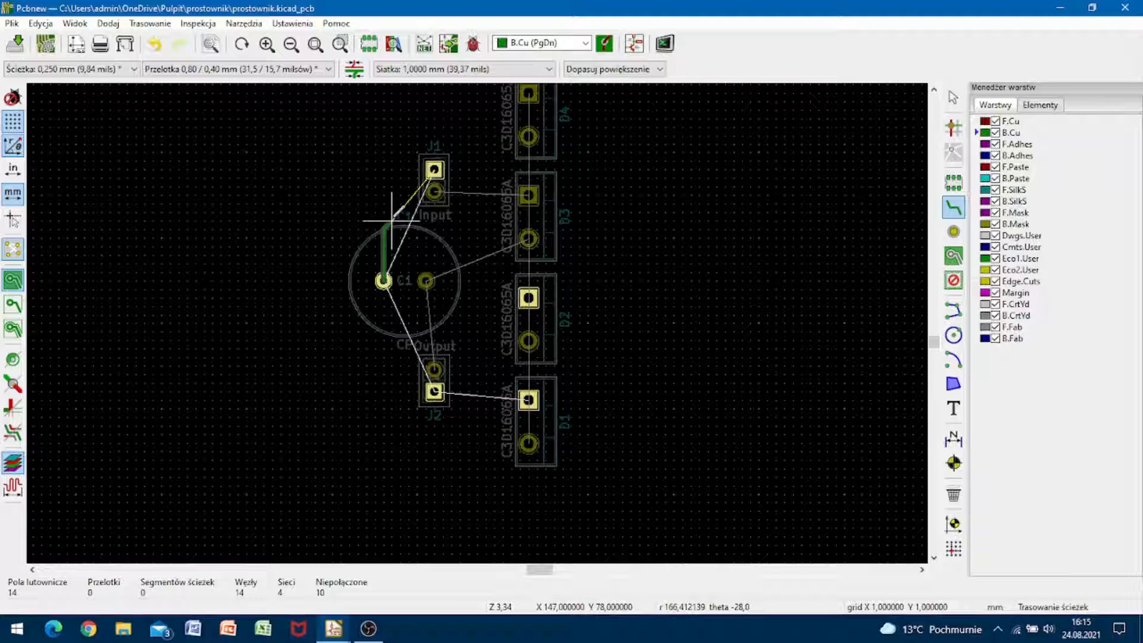
left_click(434, 191)
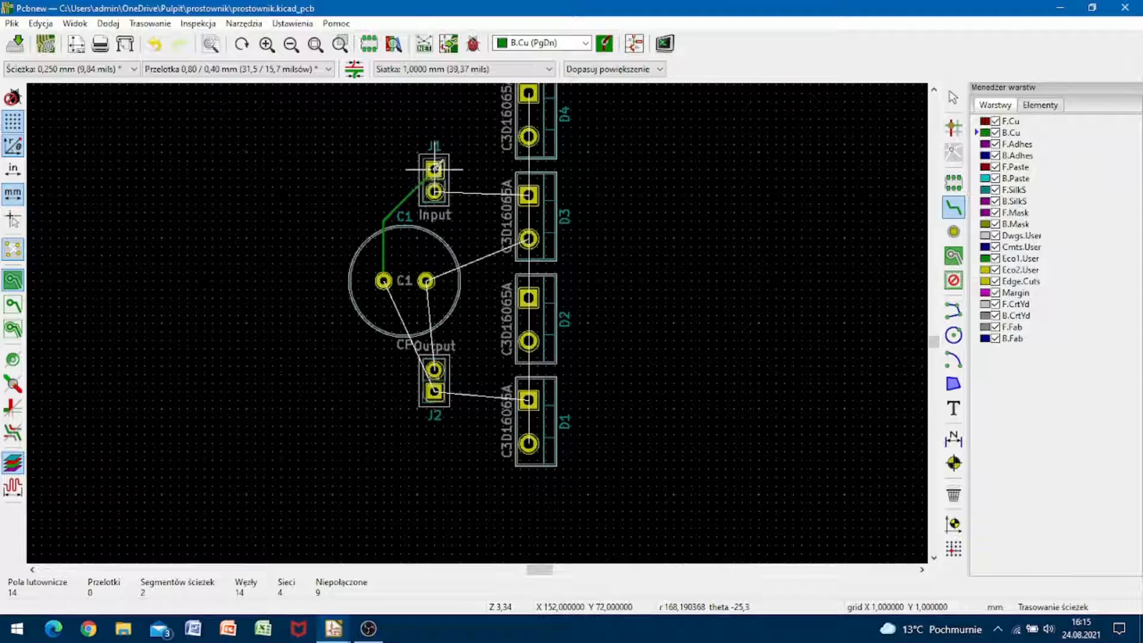
left_click(434, 191)
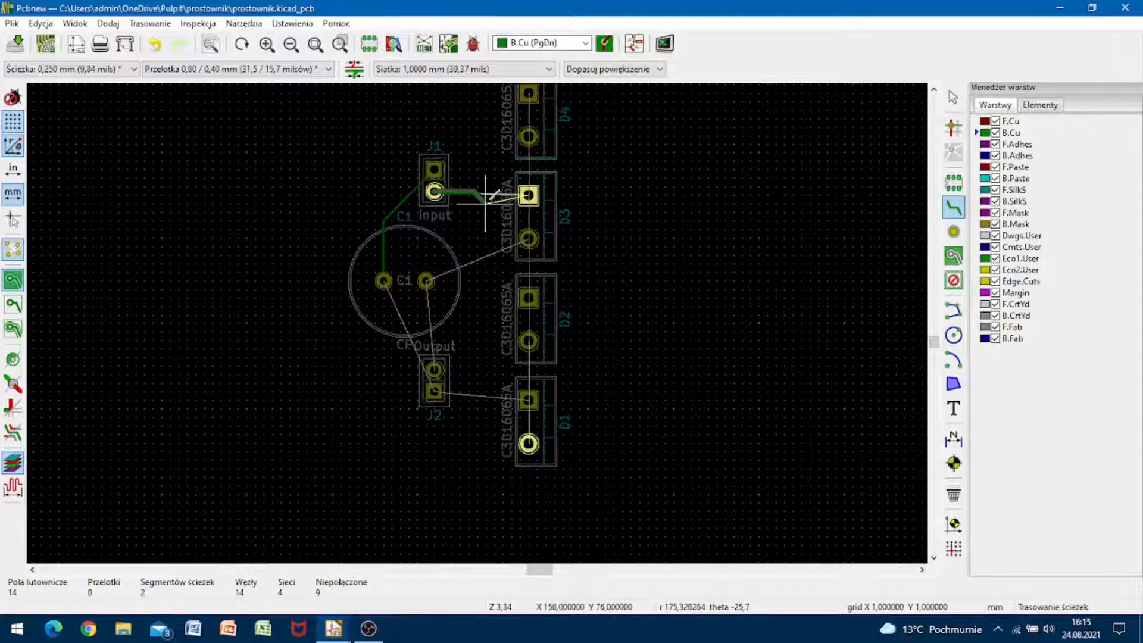
left_click(529, 194)
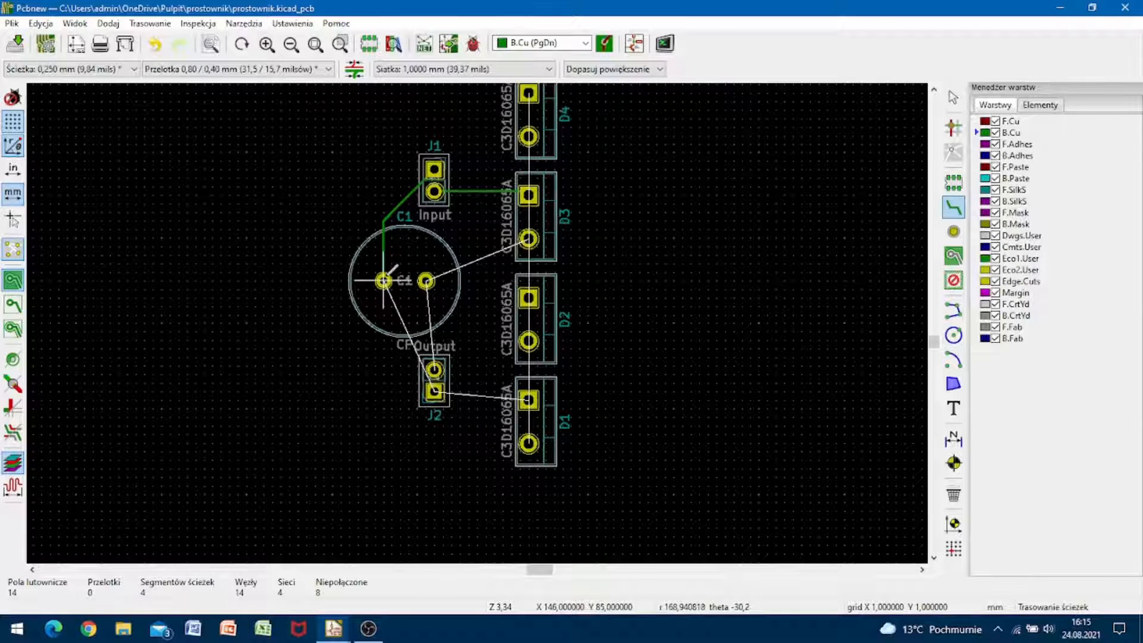
Route B.Cu tracks from C1 pad 1 to J2 pad 1, and from J2 pad 1 around the lower end of D1 to D1 pad 1
left_click(383, 280)
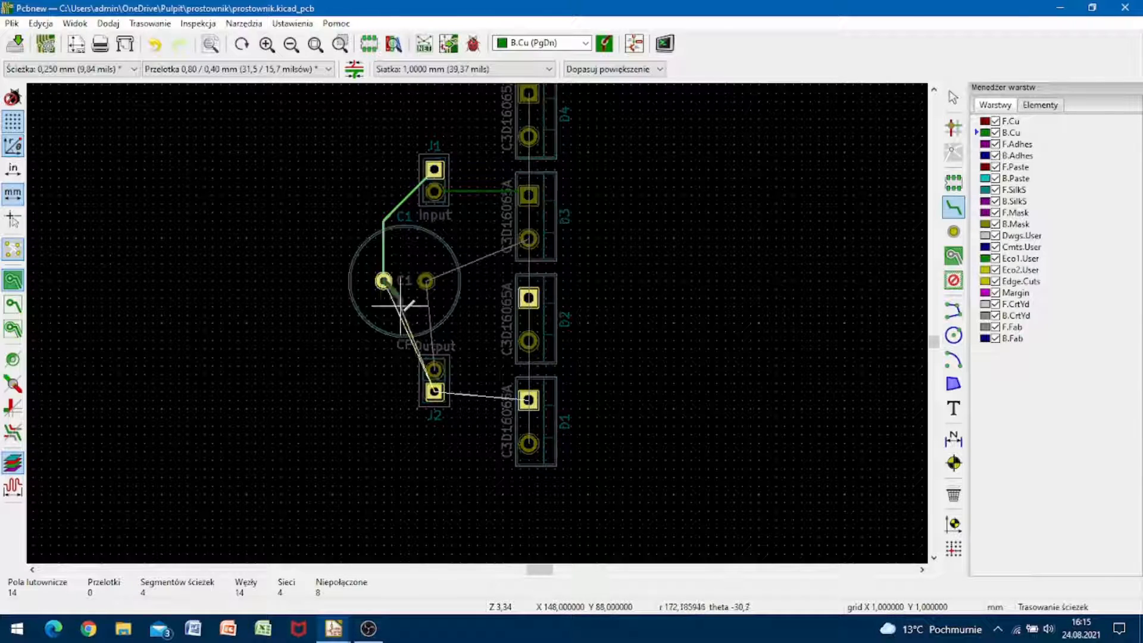
left_click(434, 391)
left_click(435, 392)
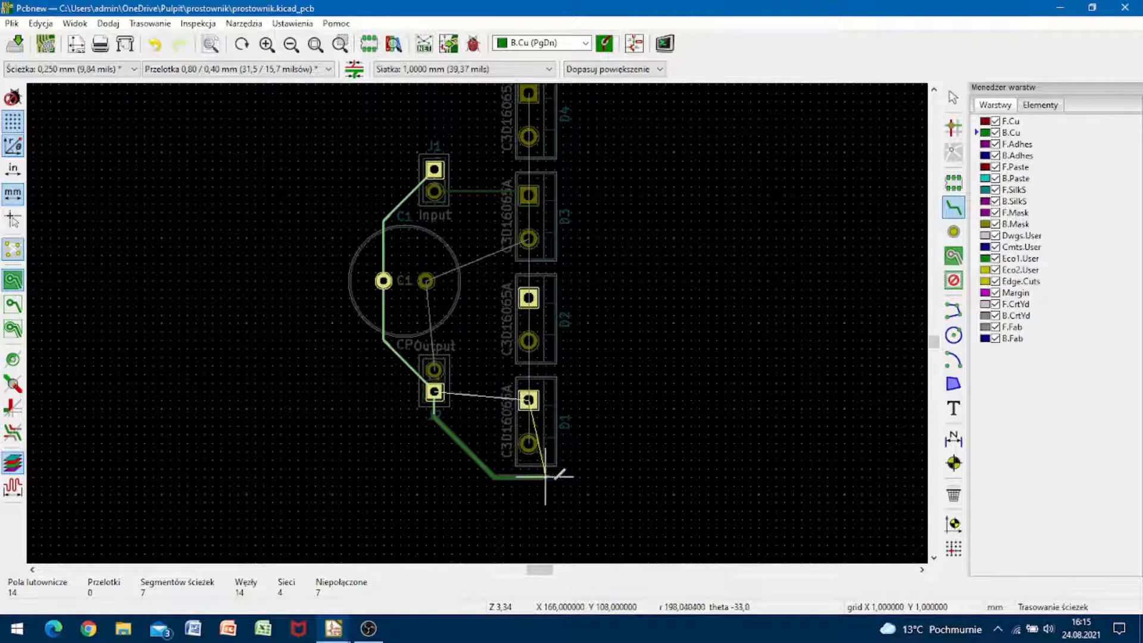
left_click(570, 476)
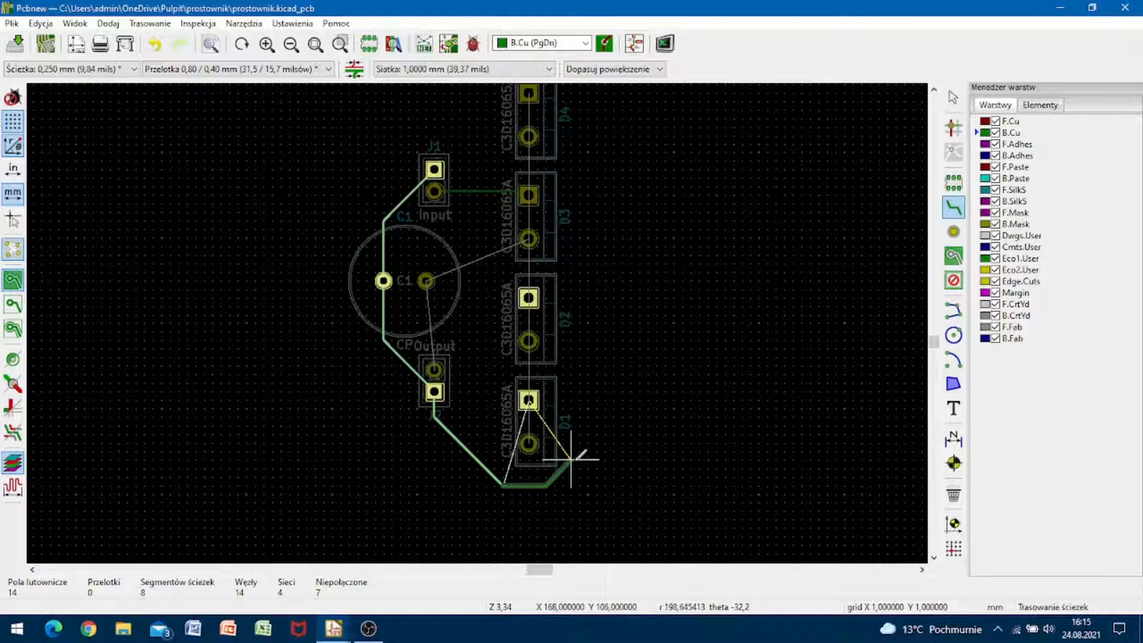
left_click(581, 467)
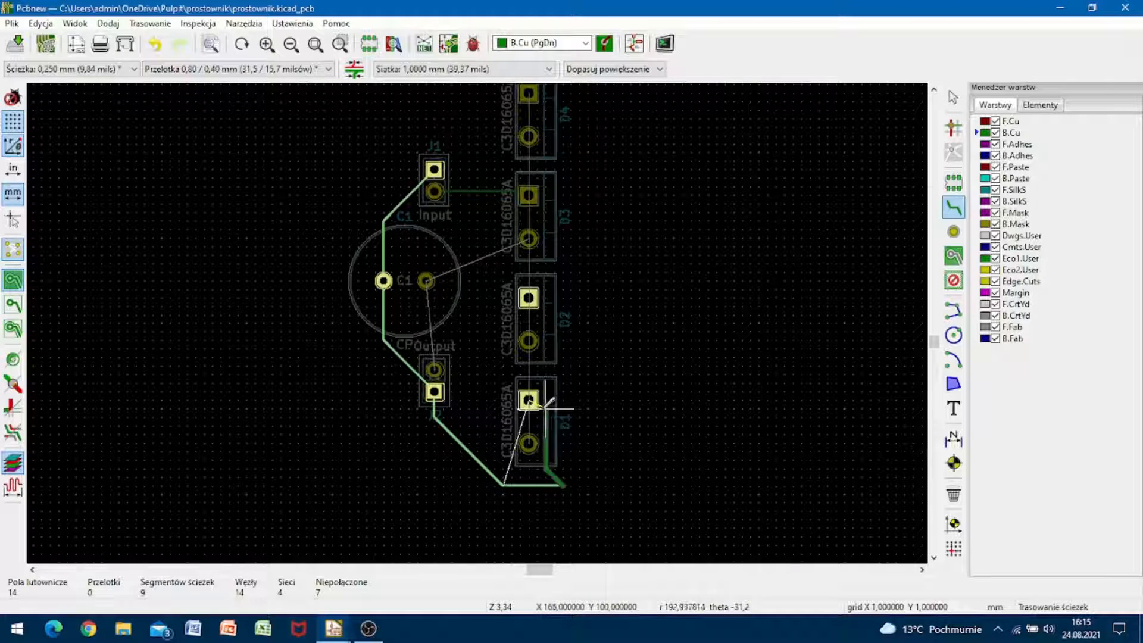
left_click(580, 433)
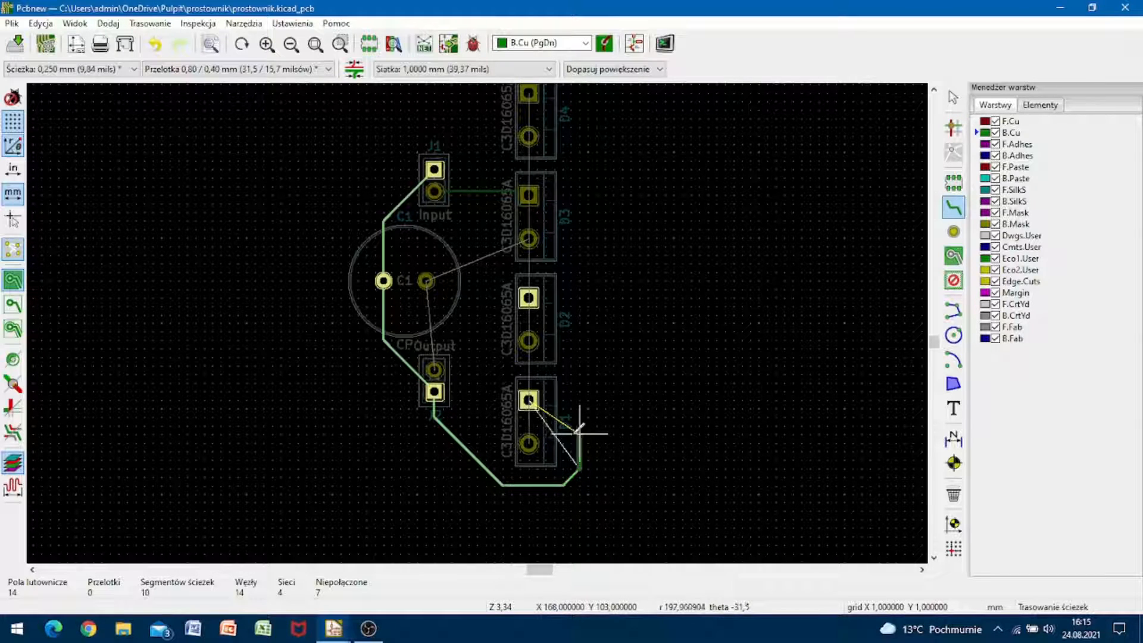
left_click(537, 399)
Route a B.Cu track from D1 pad 2 up between the diodes and capacitor C1 to D3 pad 1
left_click(528, 443)
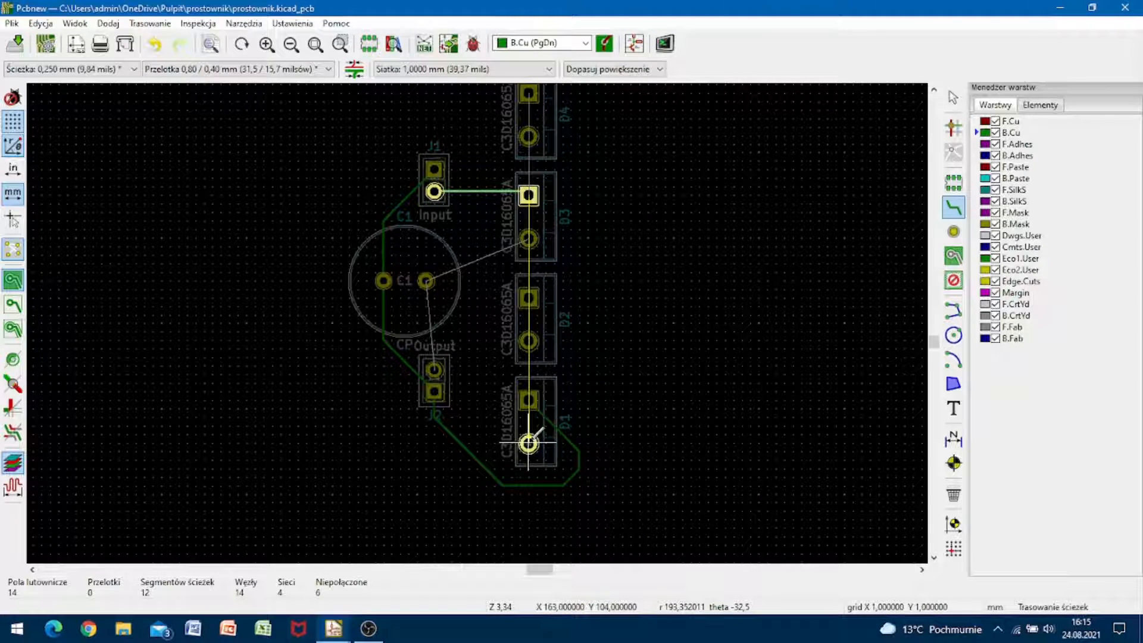
left_click(504, 418)
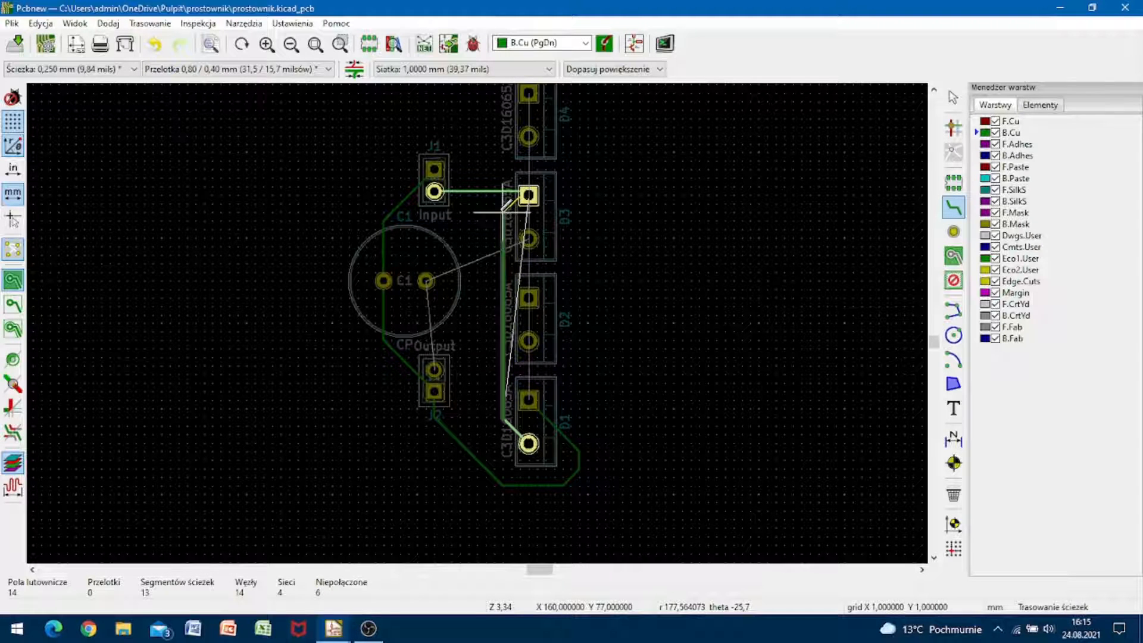
left_click(532, 195)
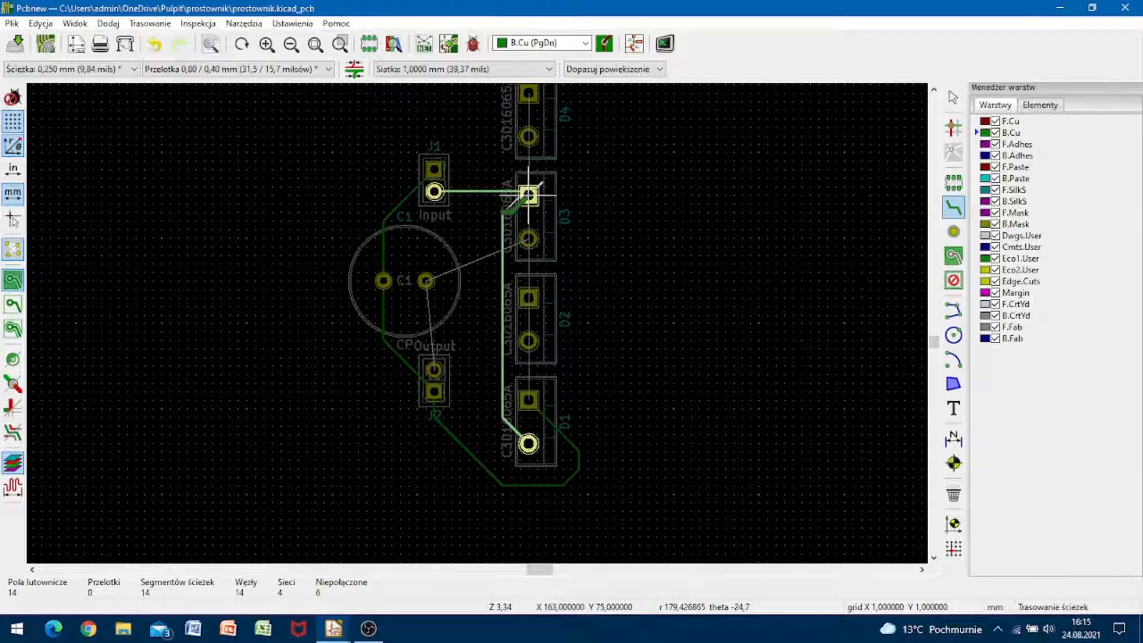
left_click(528, 194)
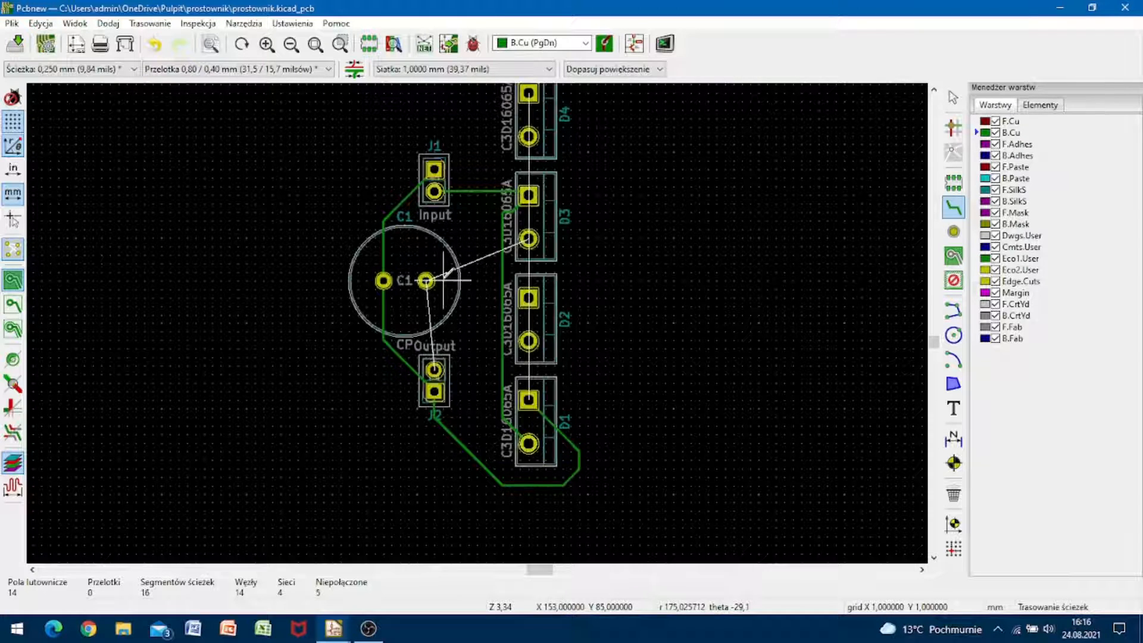
Route B.Cu tracks from C1 pad 2 to J2 pad 2 and from C1 pad 2 to D3 pad 2
left_click(425, 280)
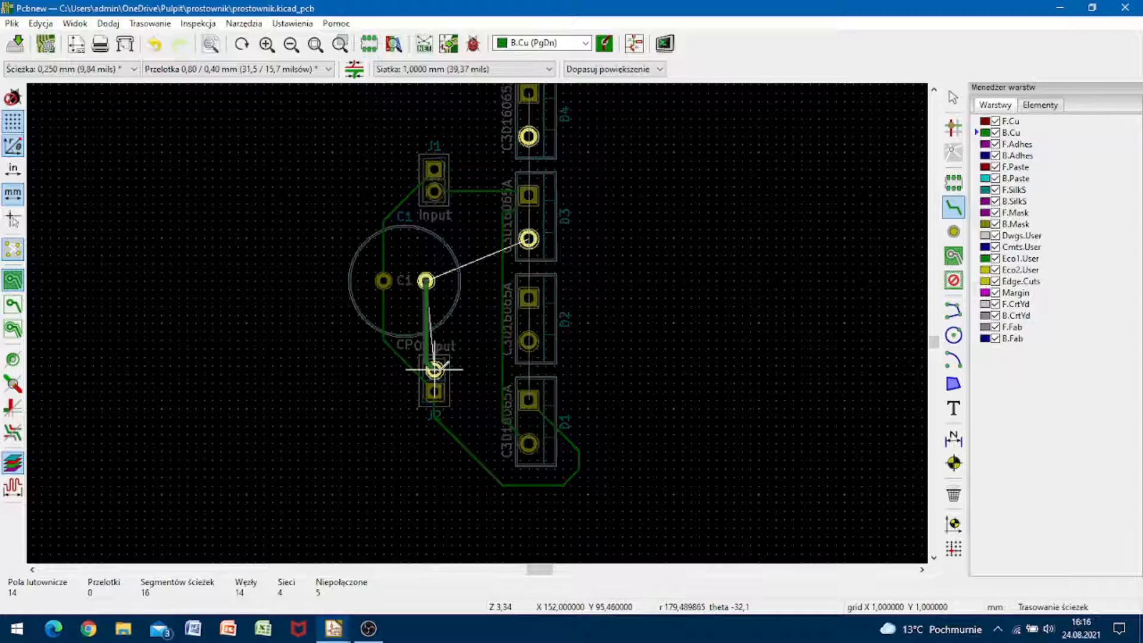
left_click(434, 370)
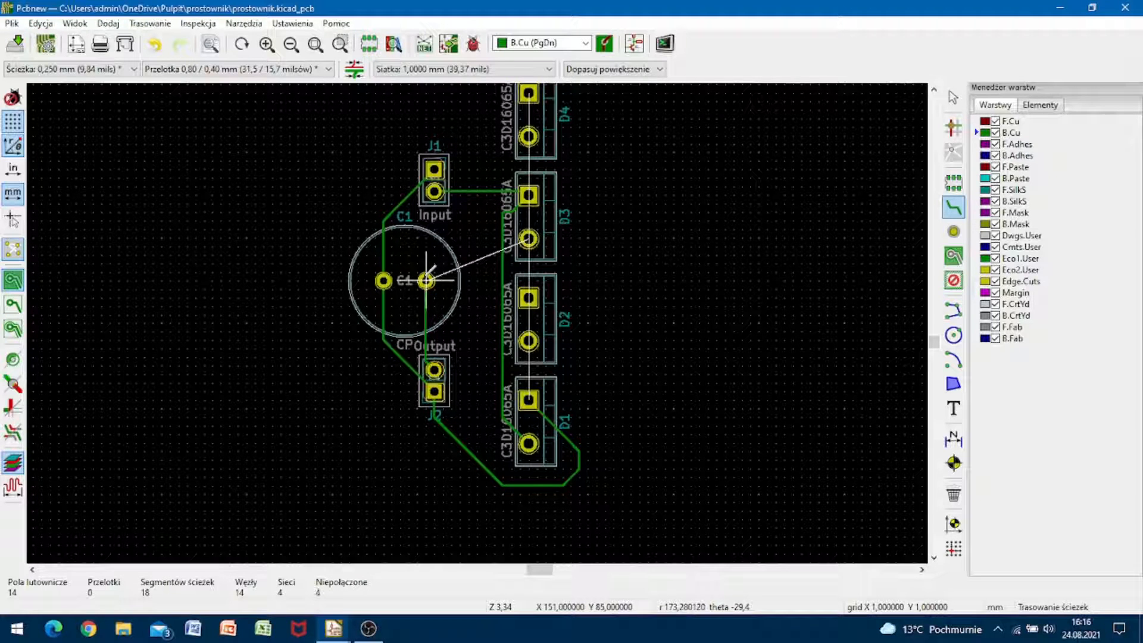
left_click(425, 280)
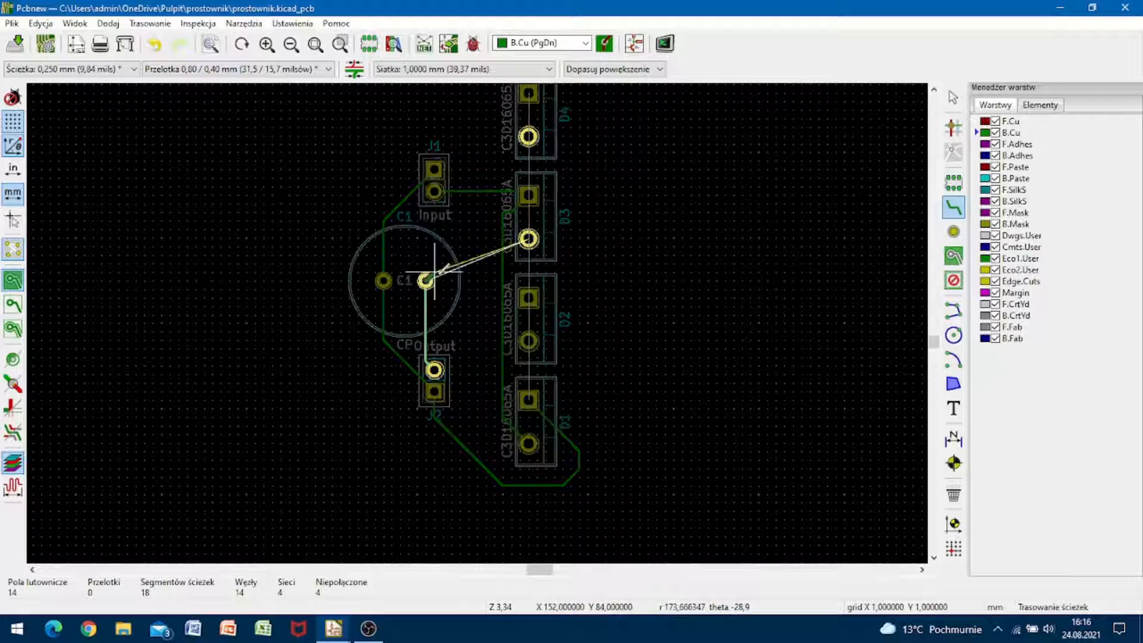
left_click(528, 238)
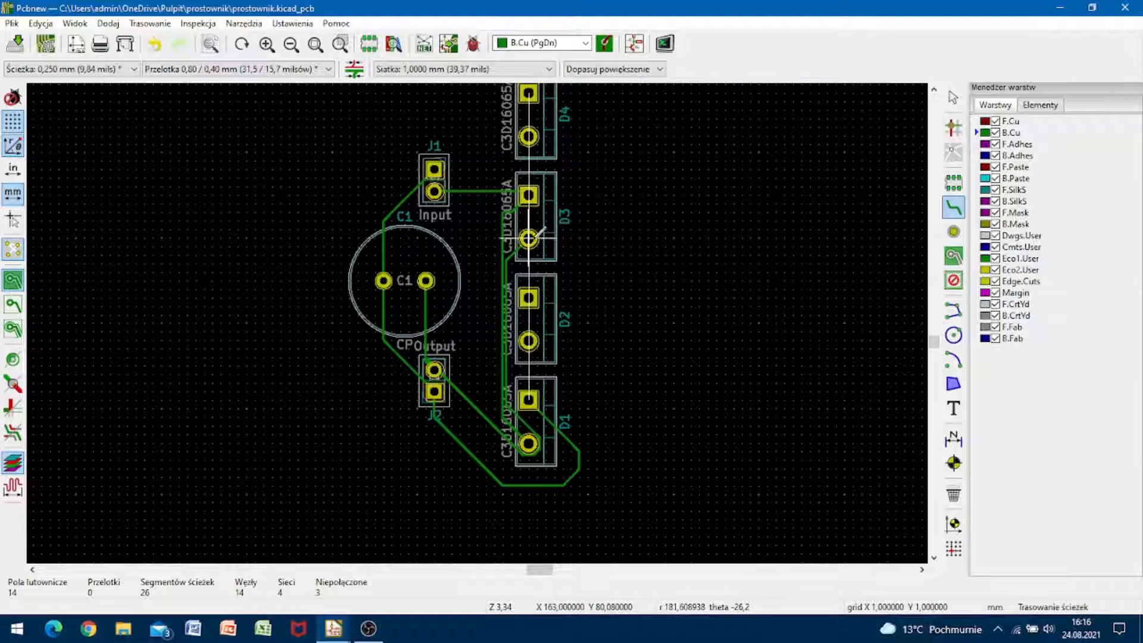
left_click(425, 280)
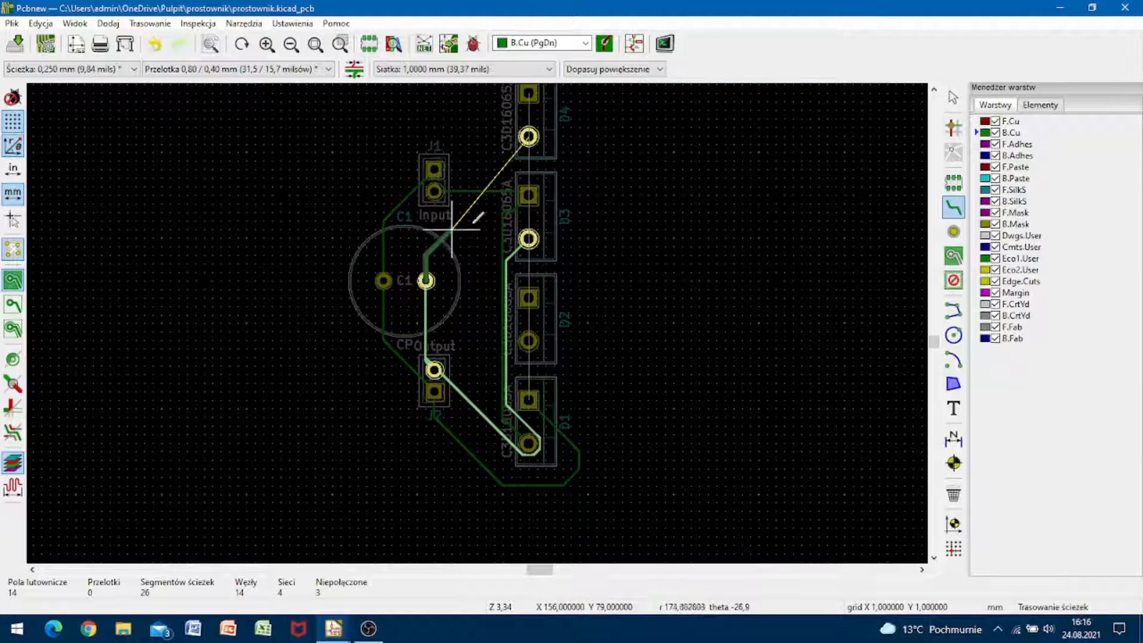
key("Escape")
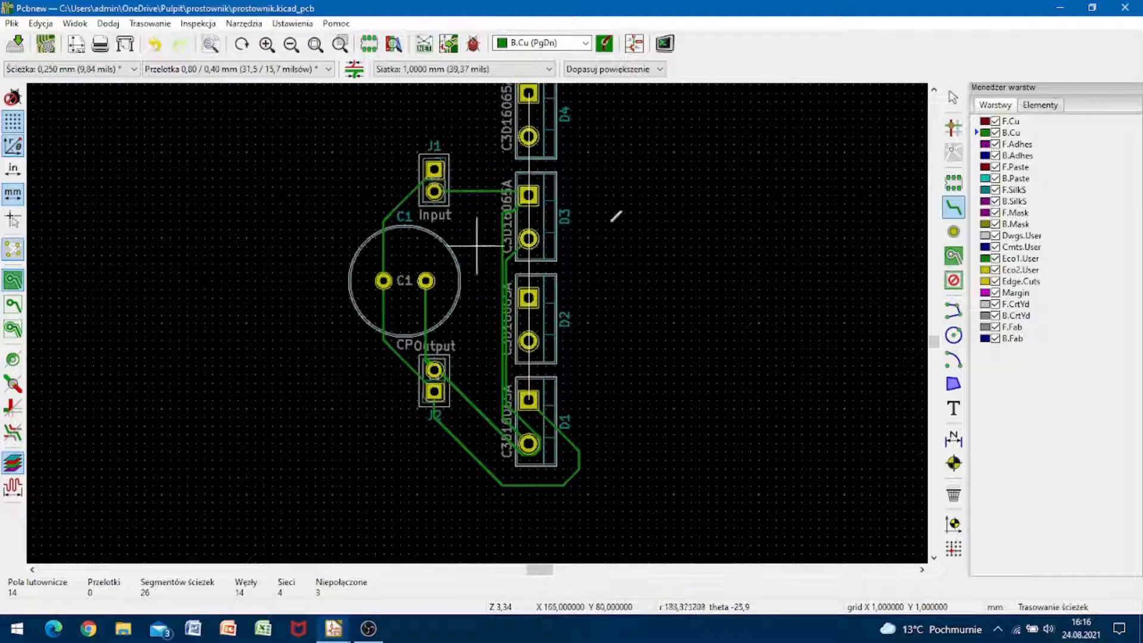
Route a B.Cu track from D1 pad 1 to D2 pad 1, passing on the outer side of D2 pad 2
scroll(612, 199, "down", 1)
scroll(460, 339, "up", 1)
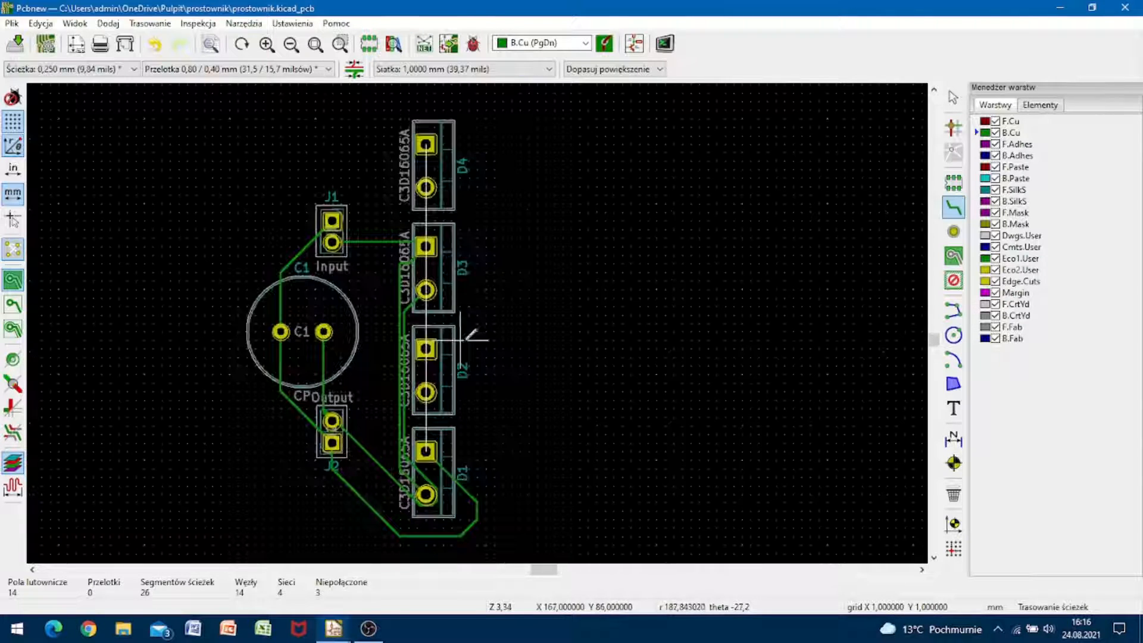
left_click(426, 451)
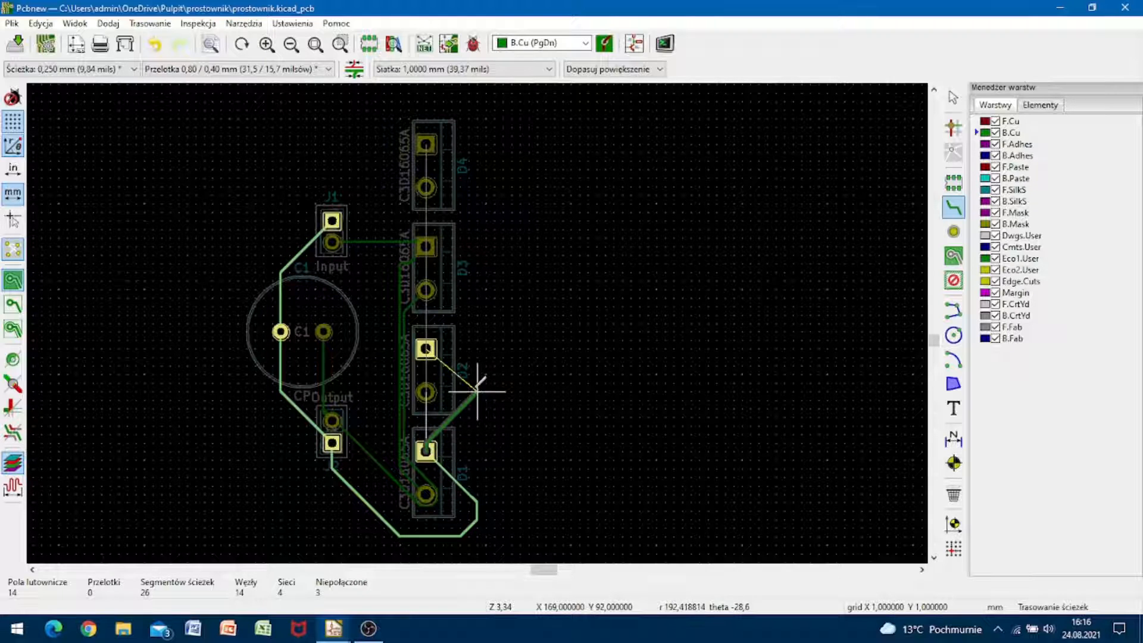
left_click(426, 350)
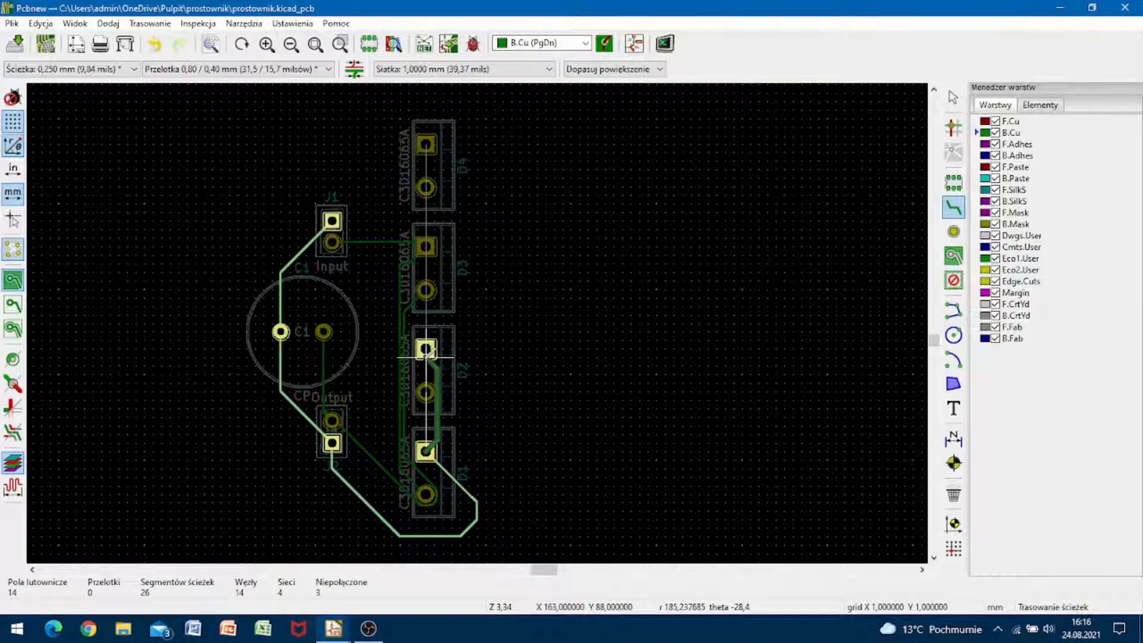
left_click(452, 424)
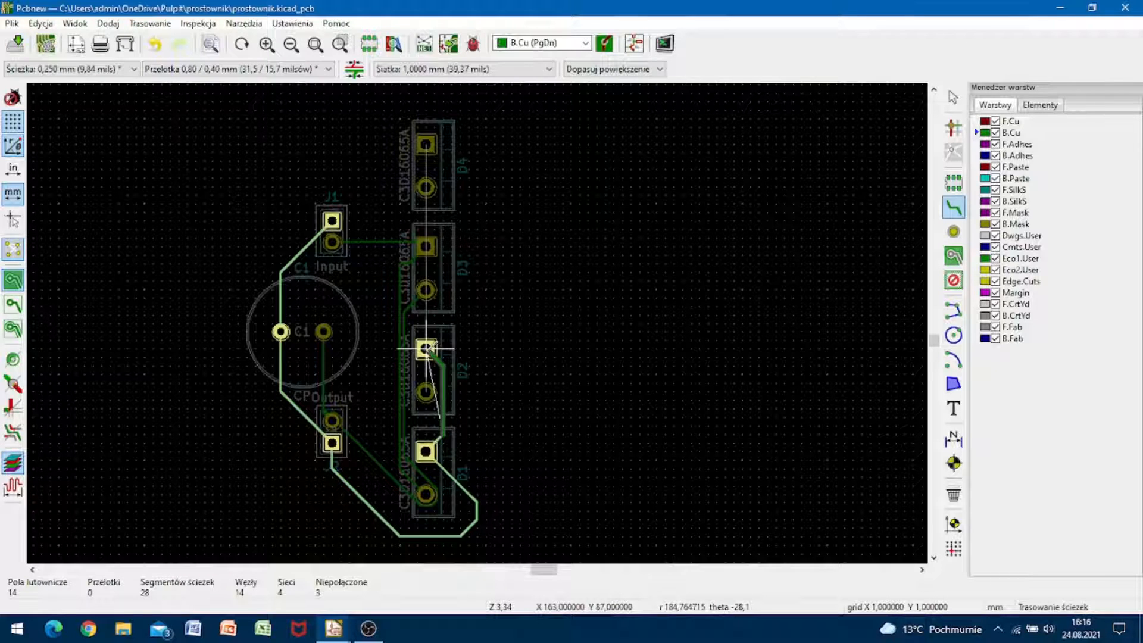
left_click(426, 348)
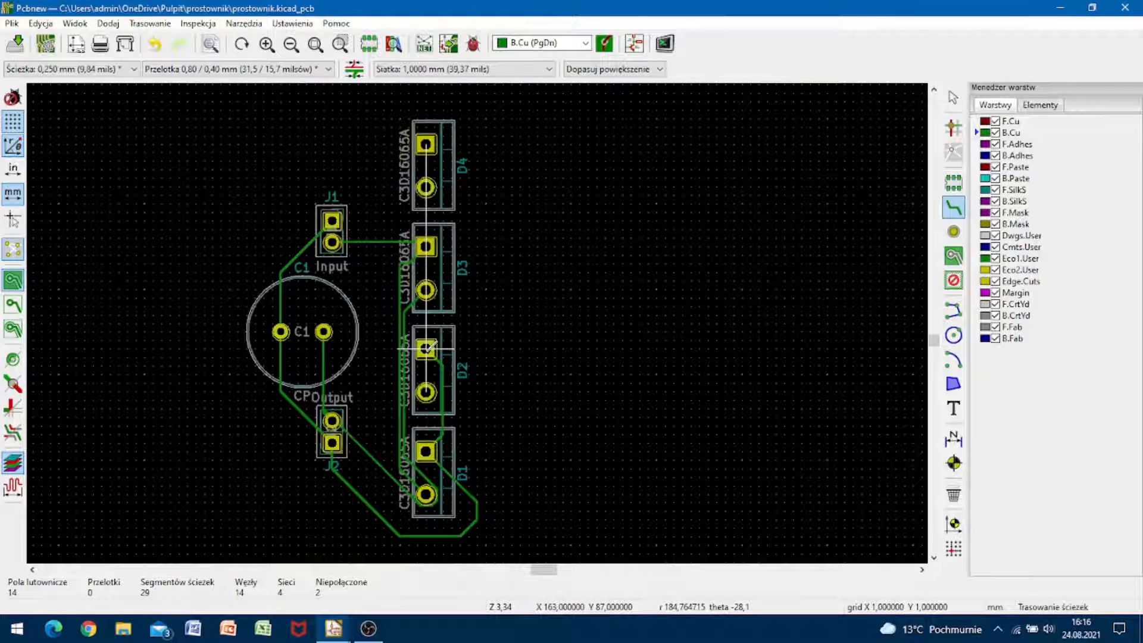
left_click(426, 142)
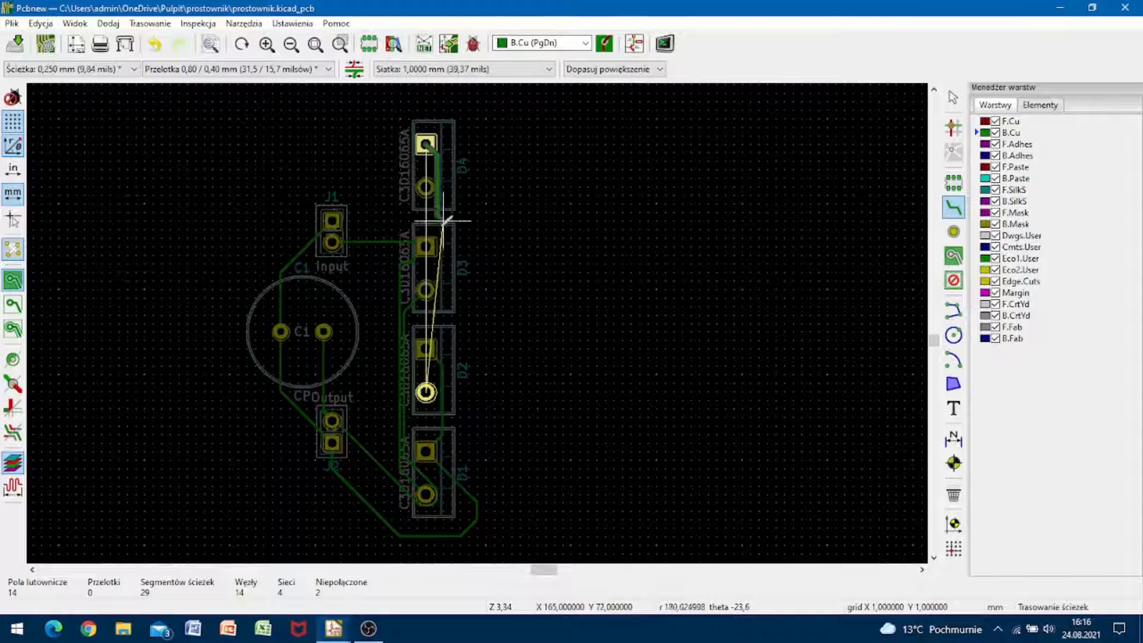
key("Escape")
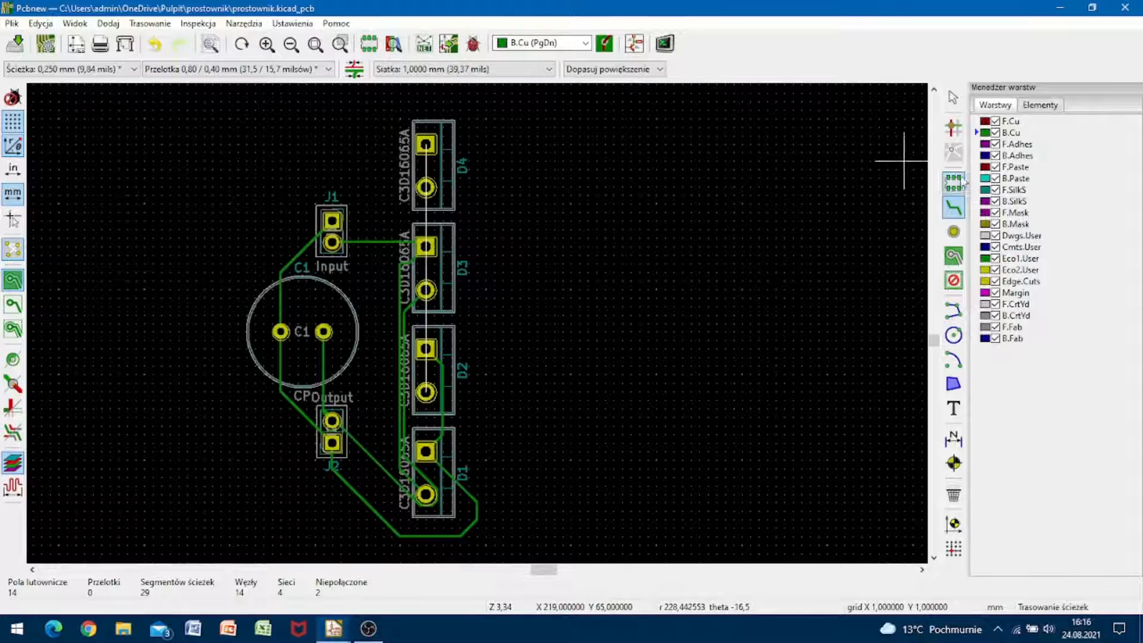
Make F.Cu the active layer, hide B.Cu, and route a track from D4 pad 1 down to D2 pad 2
left_click(988, 122)
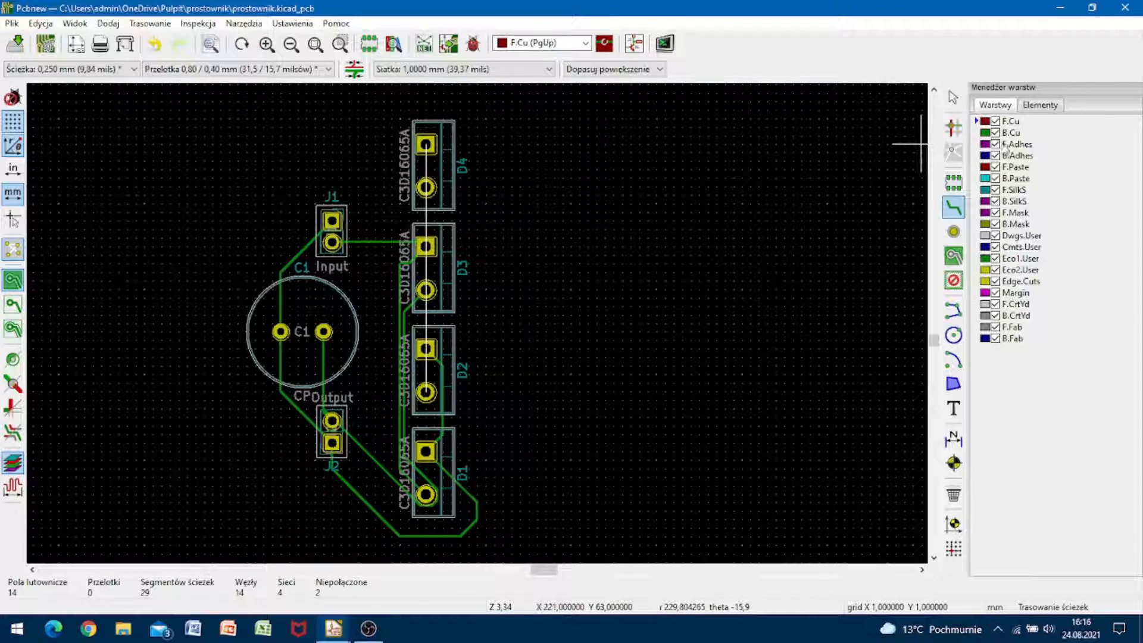
left_click(994, 133)
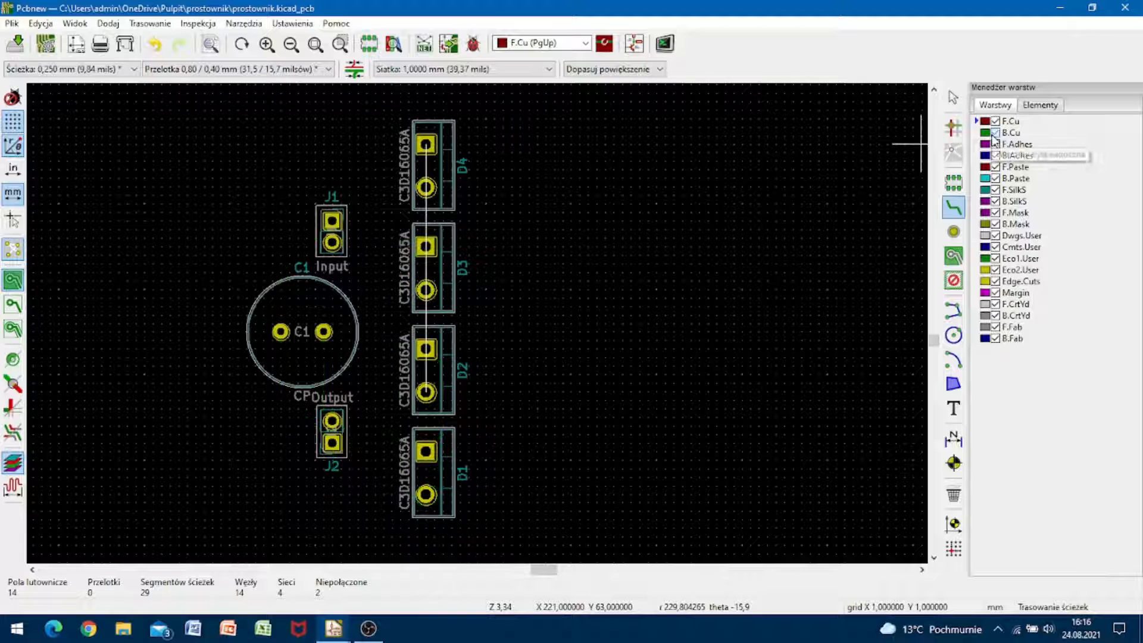
left_click(426, 144)
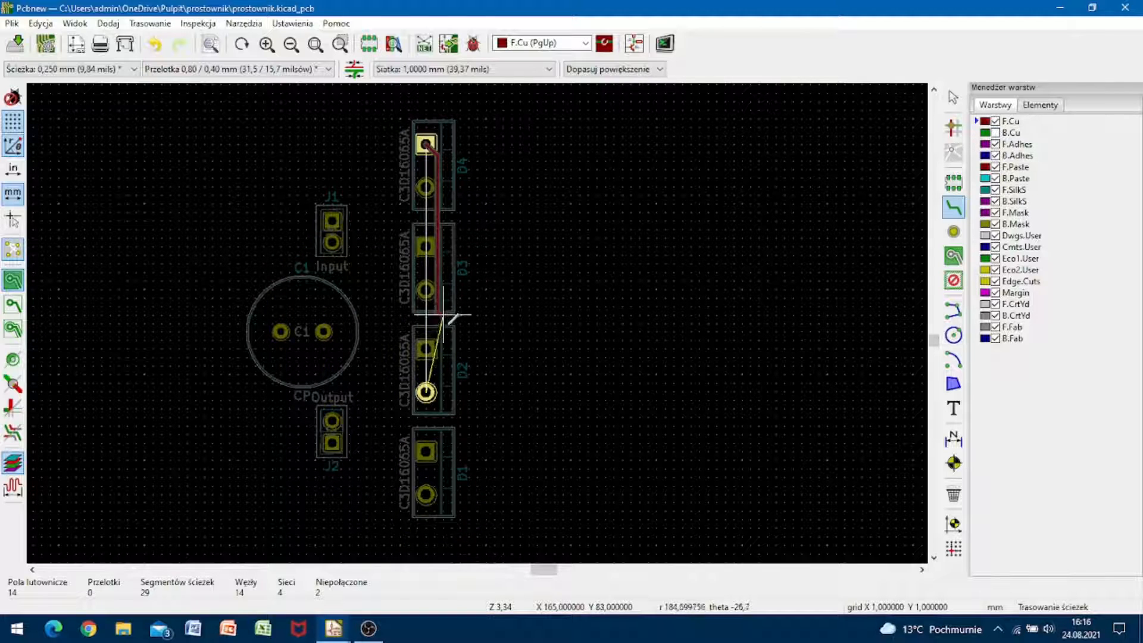
left_click(426, 392)
left_click(426, 391)
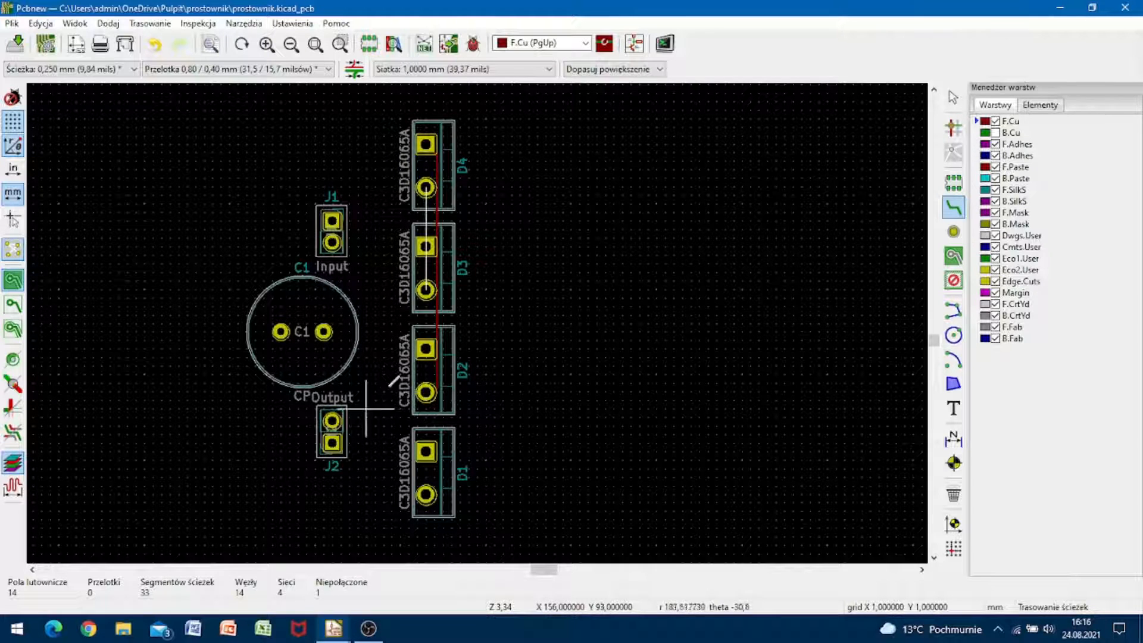
Route an F.Cu track from D4 pad 2 around D3 pad 1 to D3 pad 2
left_click(426, 186)
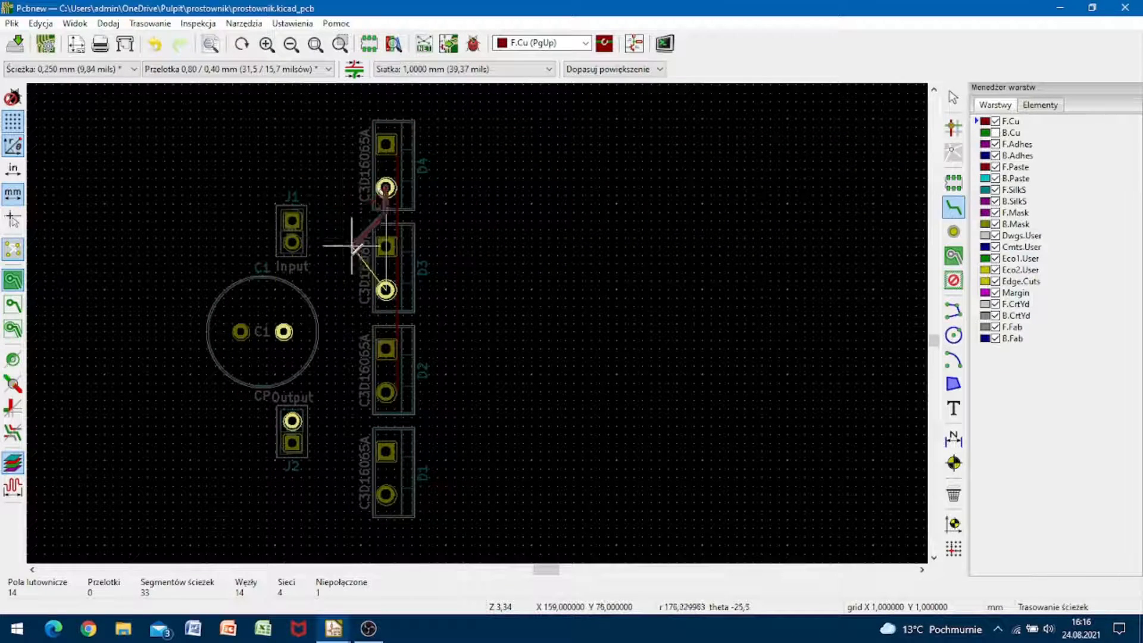
left_click(386, 290)
left_click(386, 290)
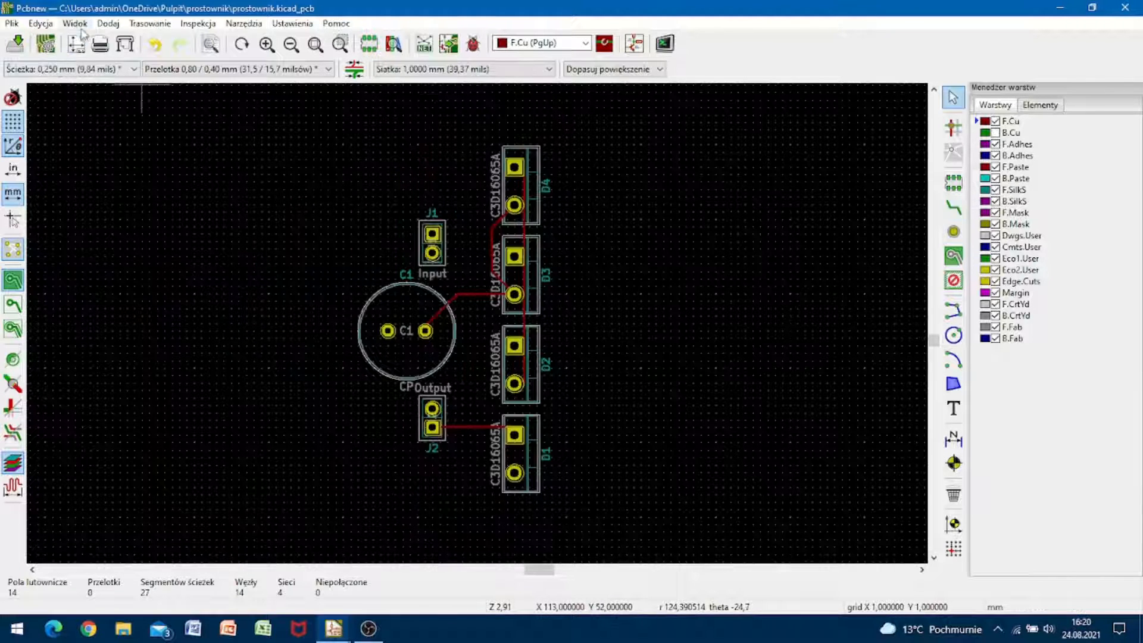
Show the board in the 3D viewer and tilt it to examine the capacitor, connectors and diodes from the side
left_click(75, 23)
left_click(93, 107)
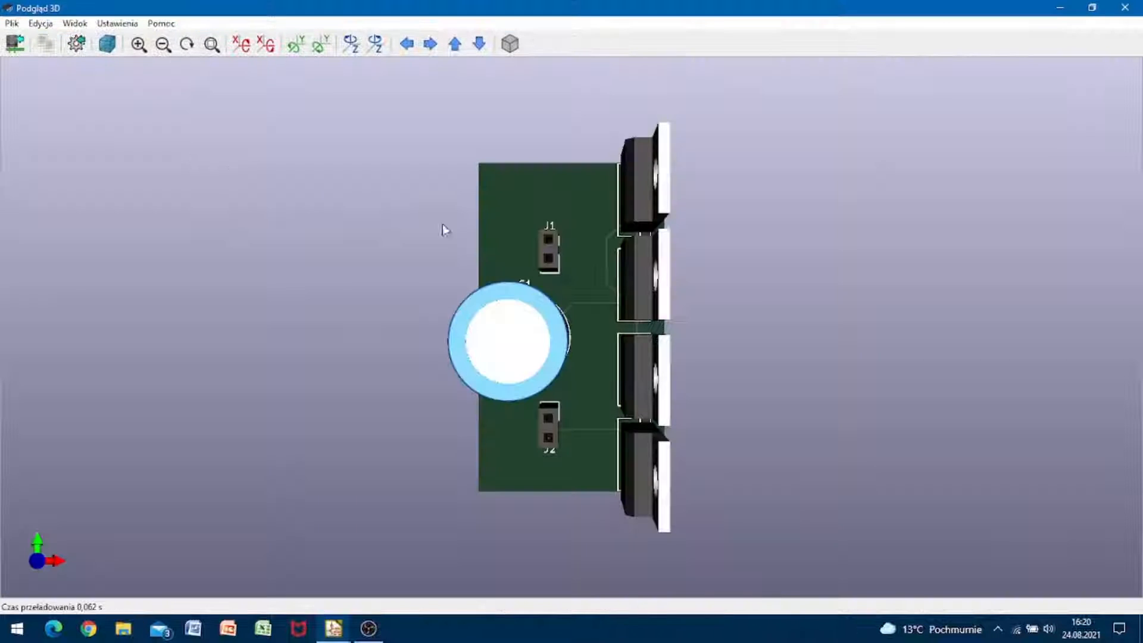
left_click_drag(648, 356, 642, 181)
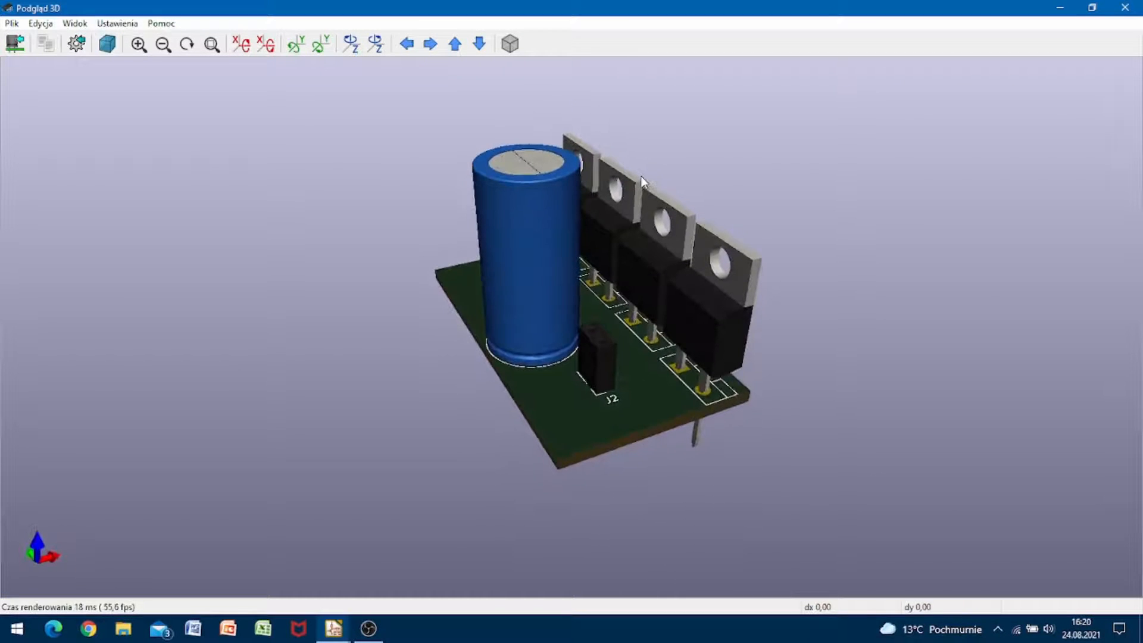